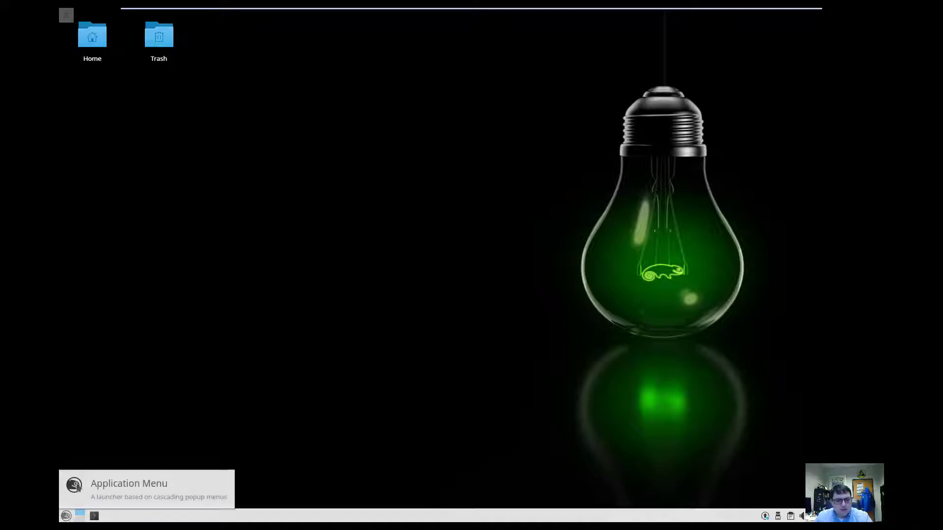
Launch Mozilla Firefox from Recent Applications in the Application Menu.
{"action": "left_click", "coordinate": [66, 515]}
{"action": "mouse_move", "coordinate": [88, 307]}
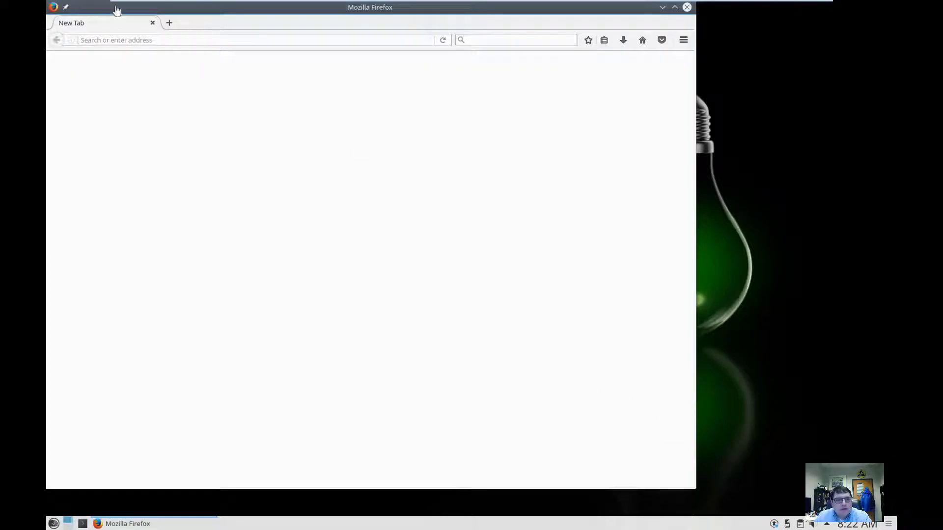
{"action": "left_click_drag", "start_coordinate": [101, 10], "coordinate": [275, 42]}
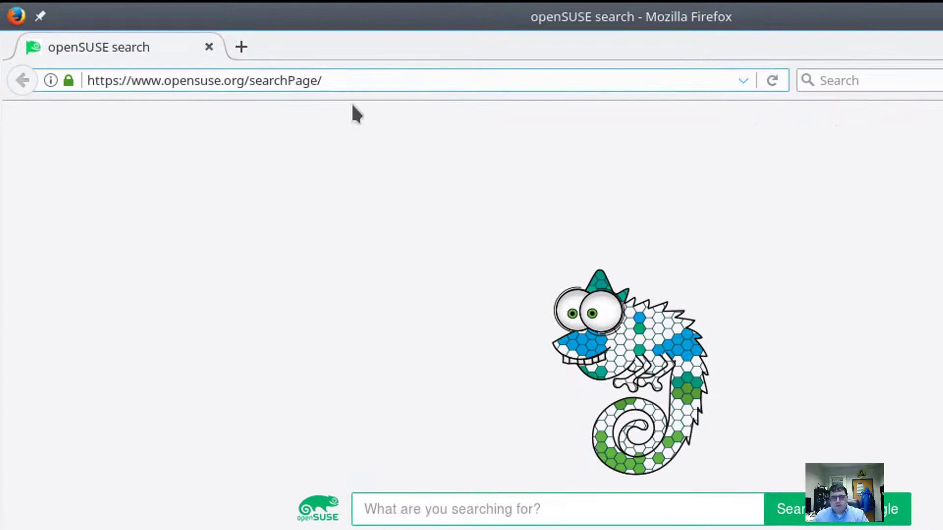
{"action": "left_click", "coordinate": [332, 79]}
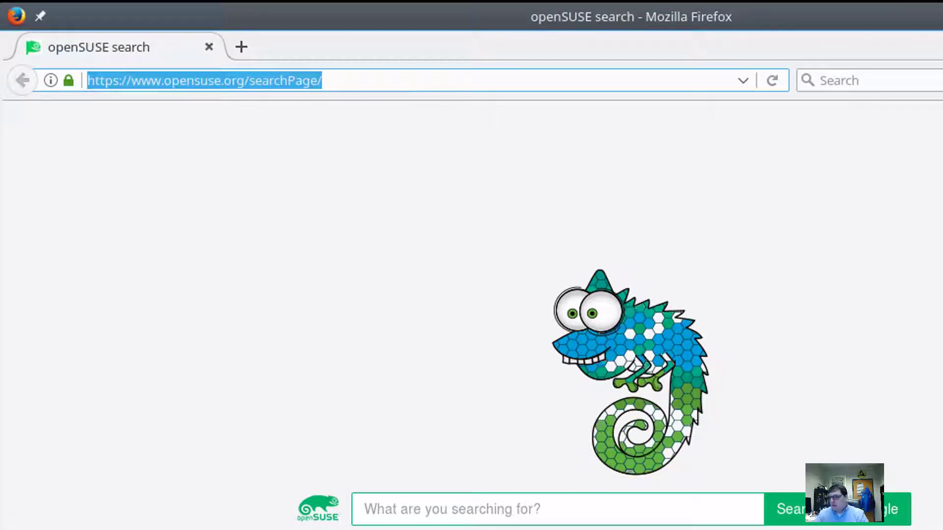
{"action": "type", "text": "http://"}
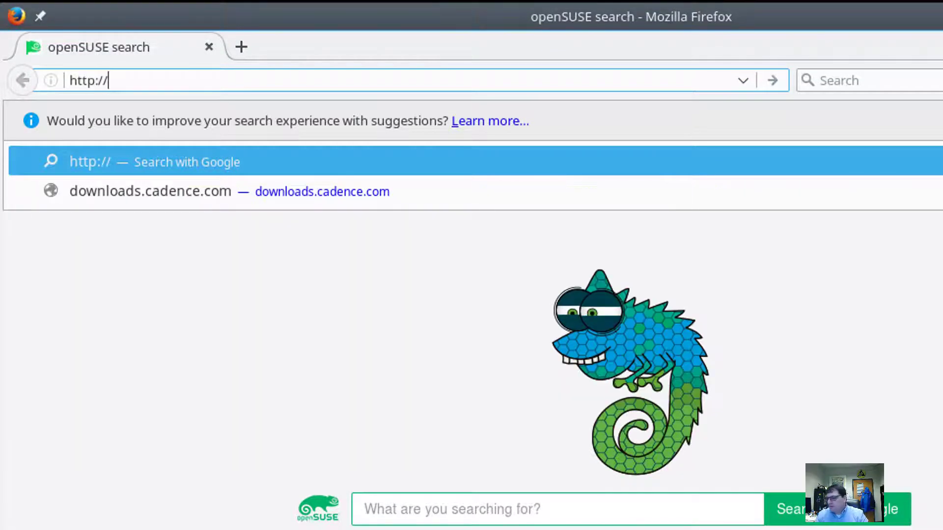
{"action": "type", "text": "bit.ly/"}
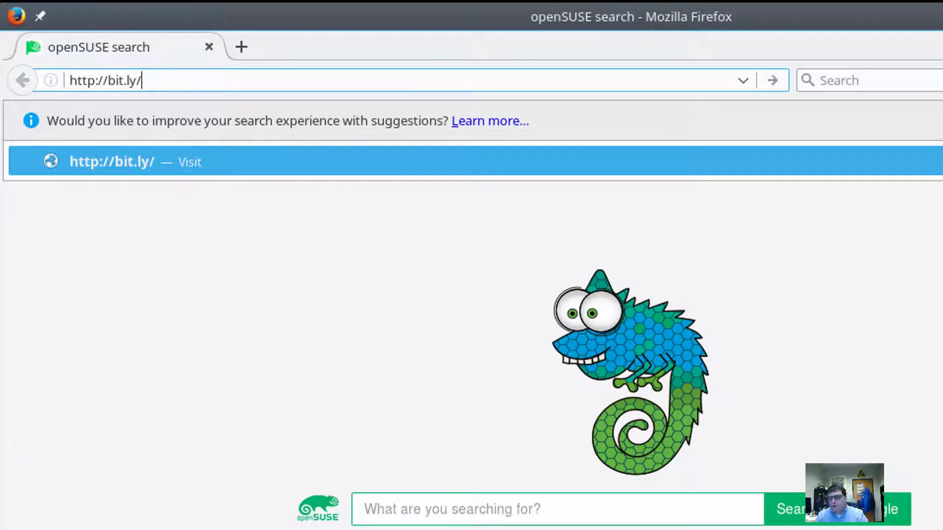
{"action": "type", "text": "2sX3"}
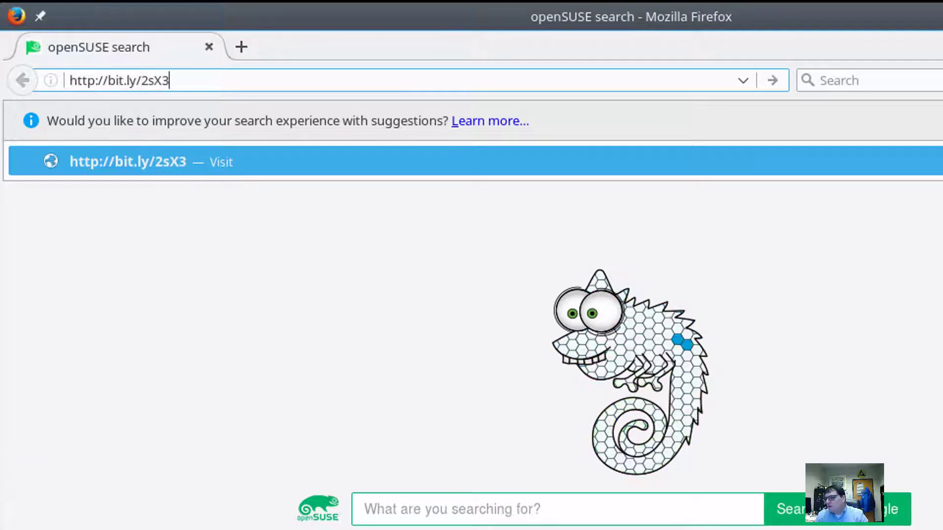
{"action": "type", "text": "J9o"}
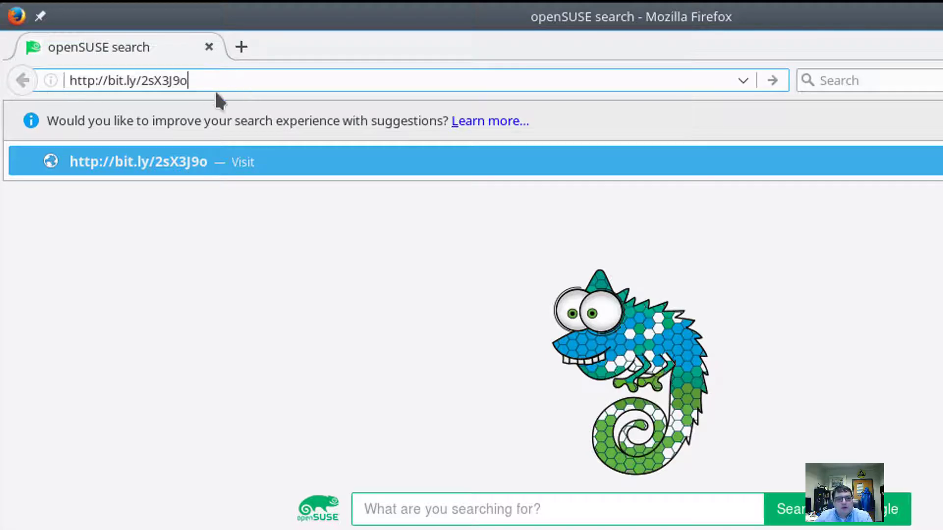
{"action": "left_click", "coordinate": [561, 148]}
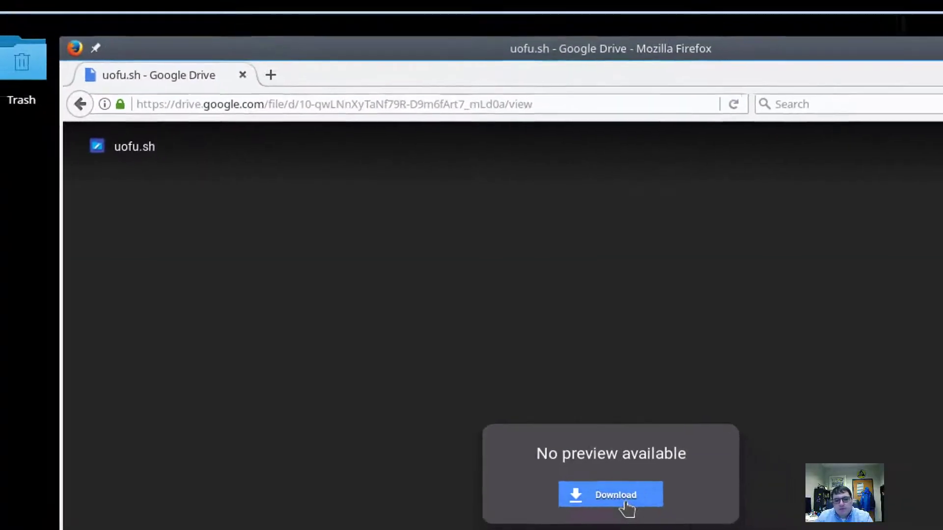
{"action": "left_click", "coordinate": [615, 490]}
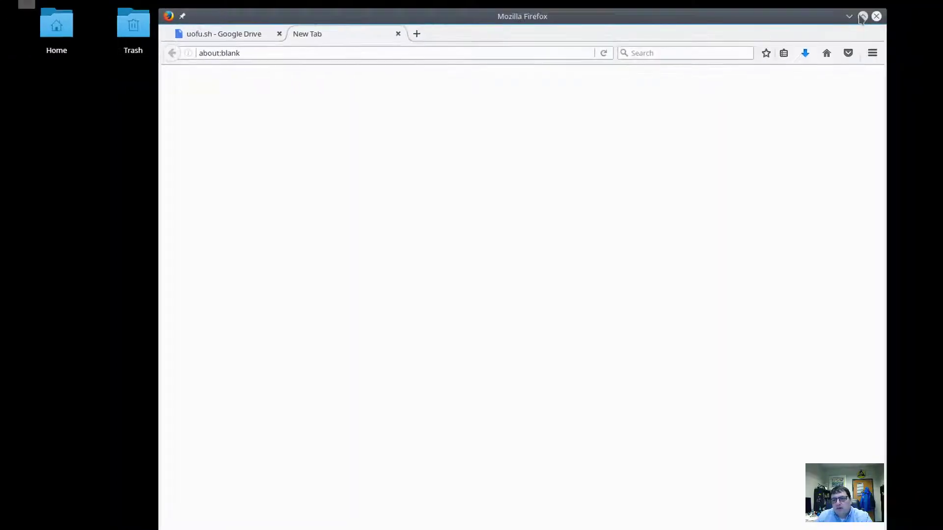
{"action": "left_click", "coordinate": [789, 22]}
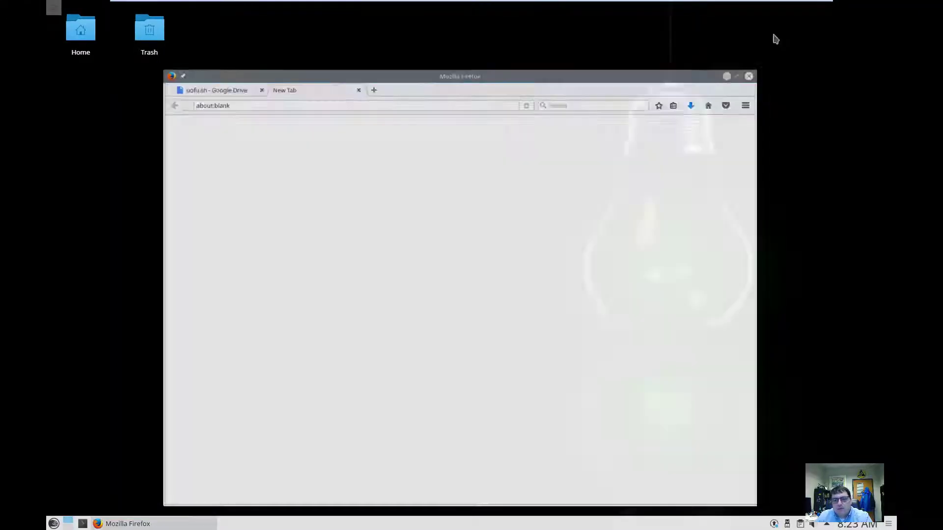
In a new Konsole terminal, view Downloads/uofu.sh with less.
{"action": "left_click", "coordinate": [83, 523]}
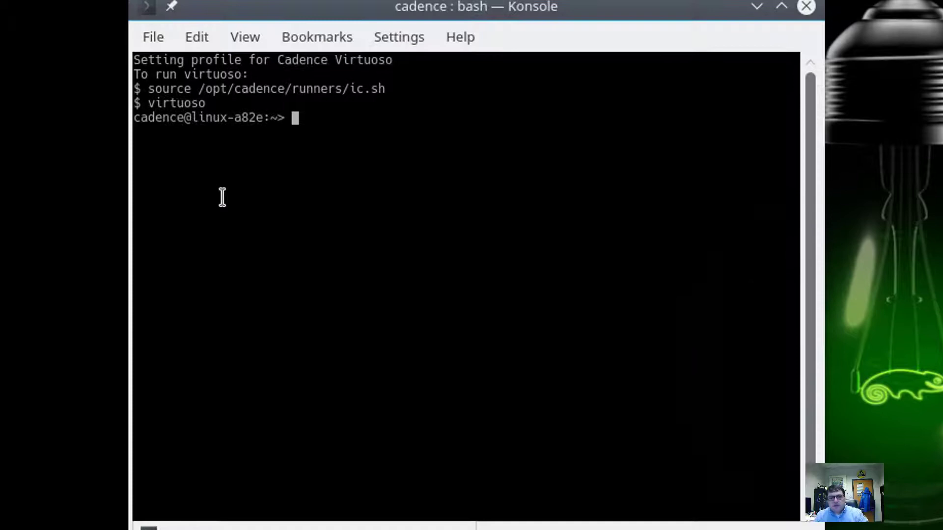
{"action": "type", "text": "less Dow"}
{"action": "key", "text": "Tab"}
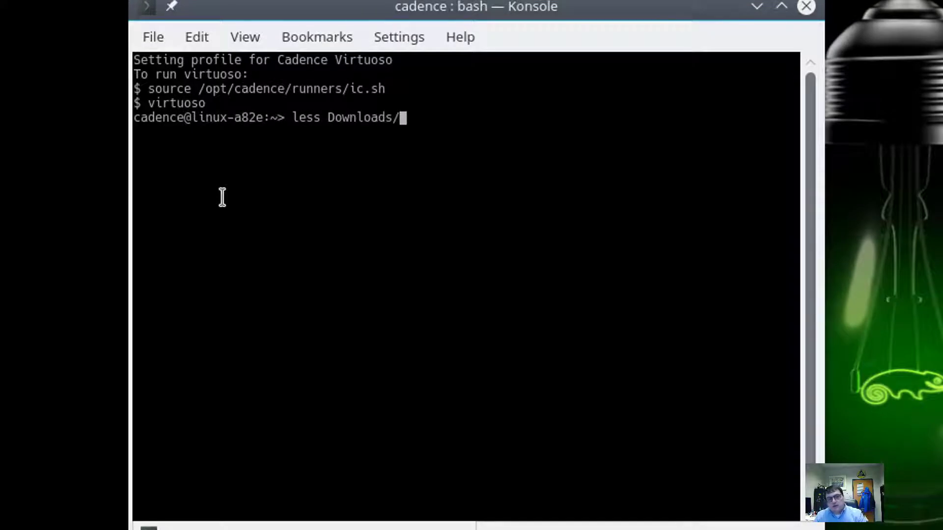
{"action": "type", "text": "u"}
{"action": "key", "text": "Tab"}
{"action": "key", "text": "Return"}
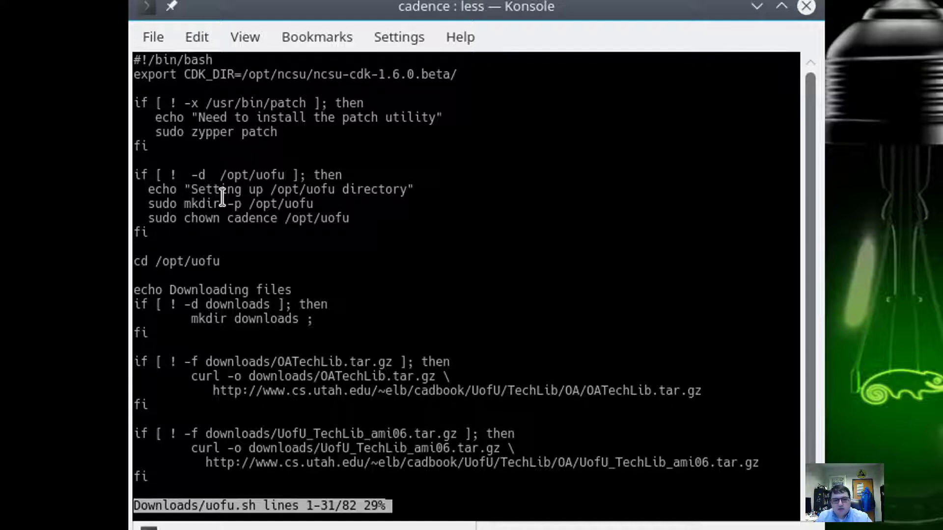
Quit the less pager and discard a partly typed uofu.sh command.
{"action": "key", "text": "q"}
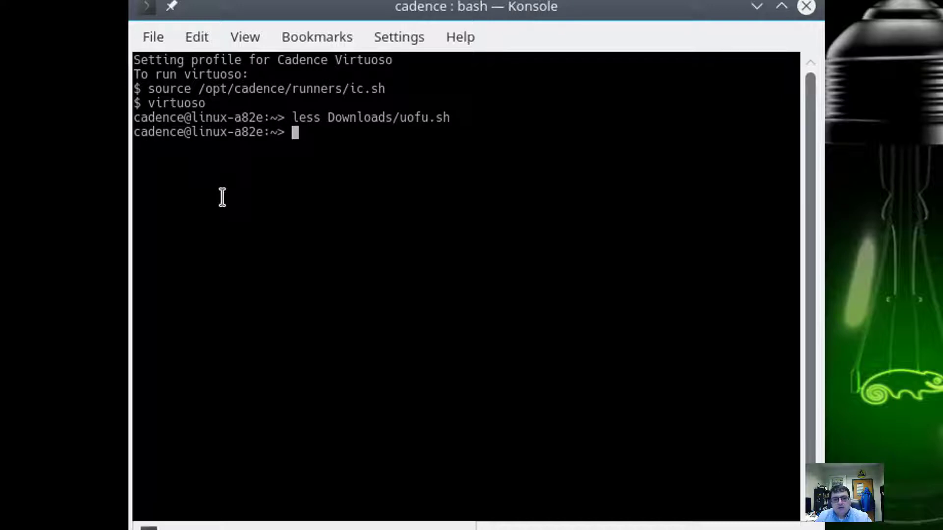
{"action": "type", "text": "D"}
{"action": "key", "text": "Tab"}
{"action": "type", "text": "uo"}
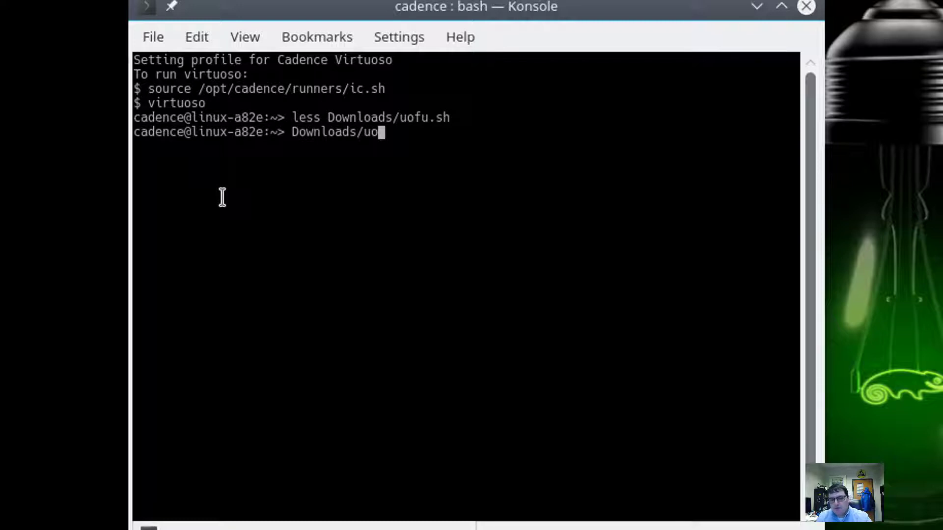
{"action": "key", "text": "ctrl+u"}
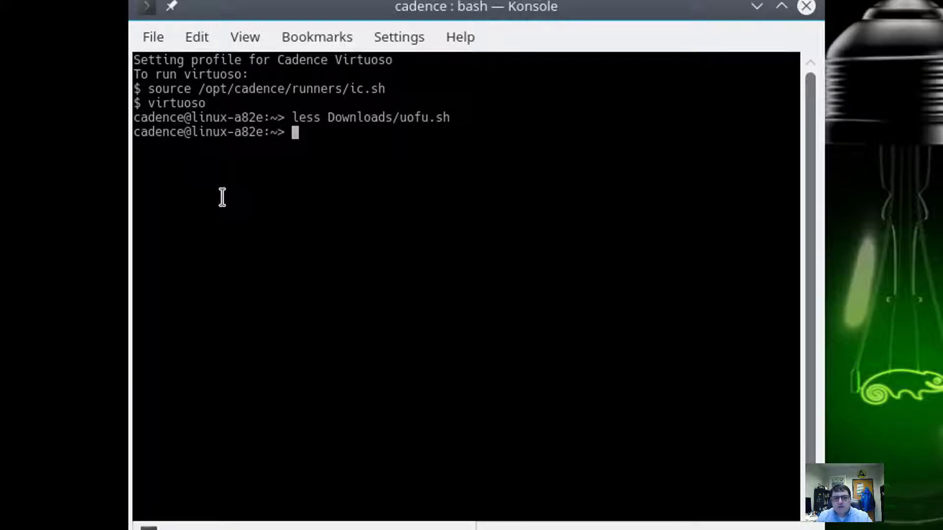
Run bash Downloads/uofu.sh, entering the root password, then start typing vi cds.lib.
{"action": "type", "text": "bash Dow"}
{"action": "key", "text": "Tab"}
{"action": "type", "text": "u"}
{"action": "key", "text": "Tab"}
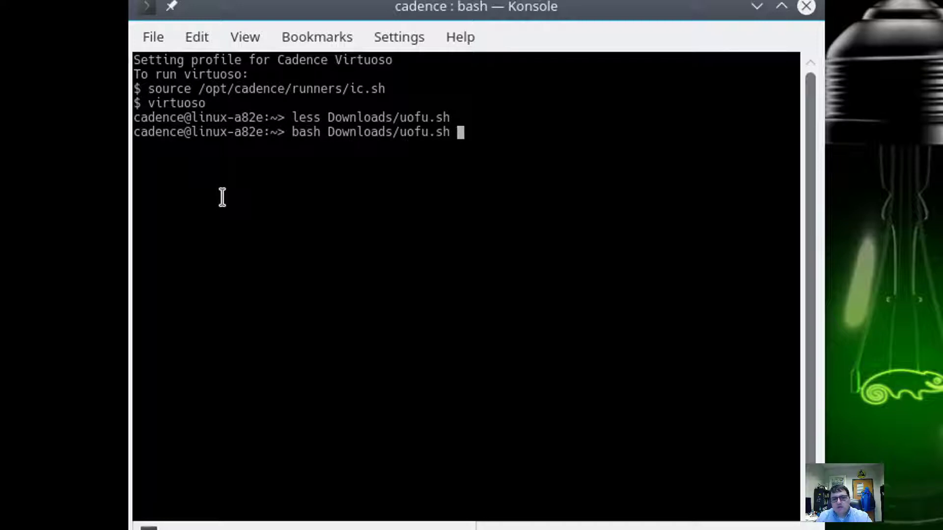
{"action": "key", "text": "Return"}
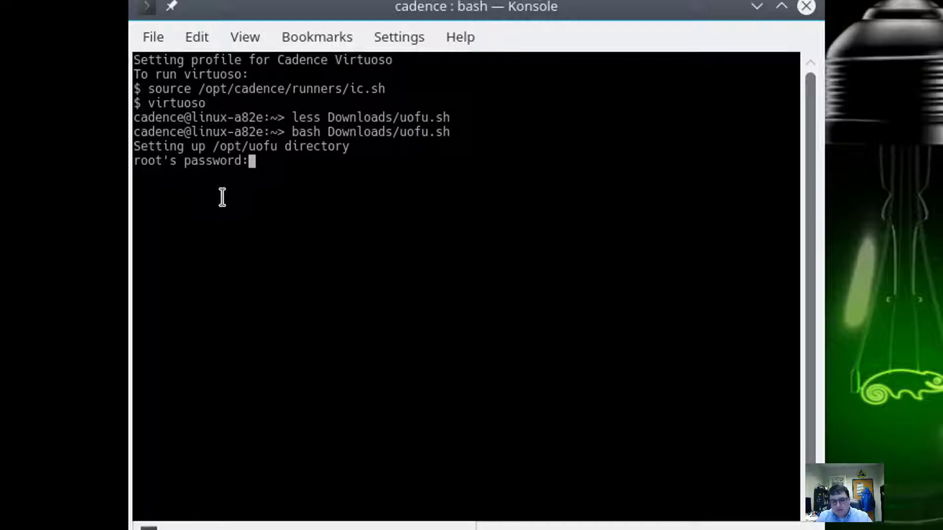
{"action": "key", "text": "Return"}
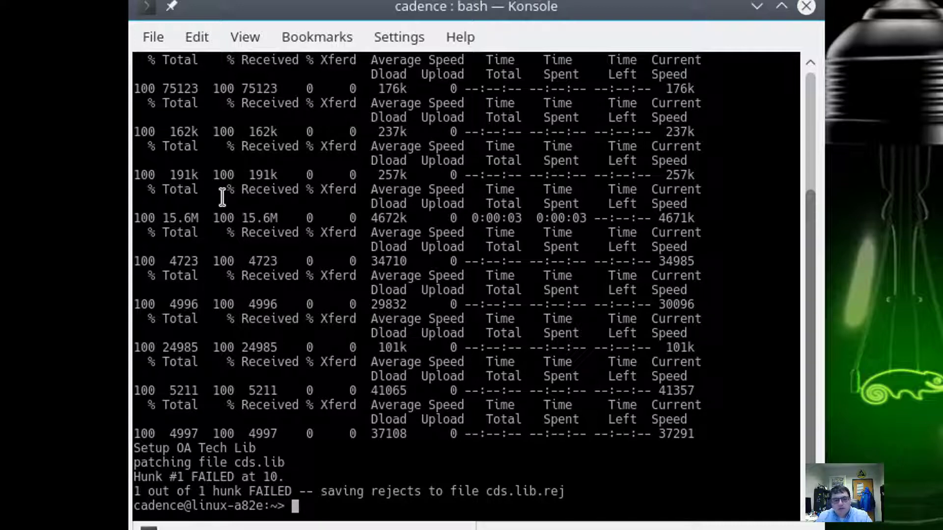
{"action": "type", "text": "vi cds.lib"}
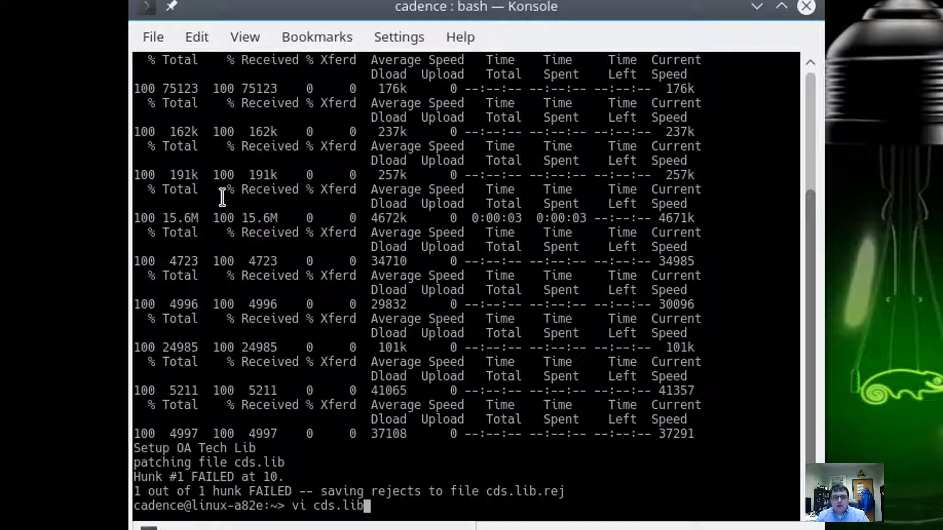
Open cds.lib in vi, check the four UofU DEFINE lines, and save with :wq.
{"action": "key", "text": "Return"}
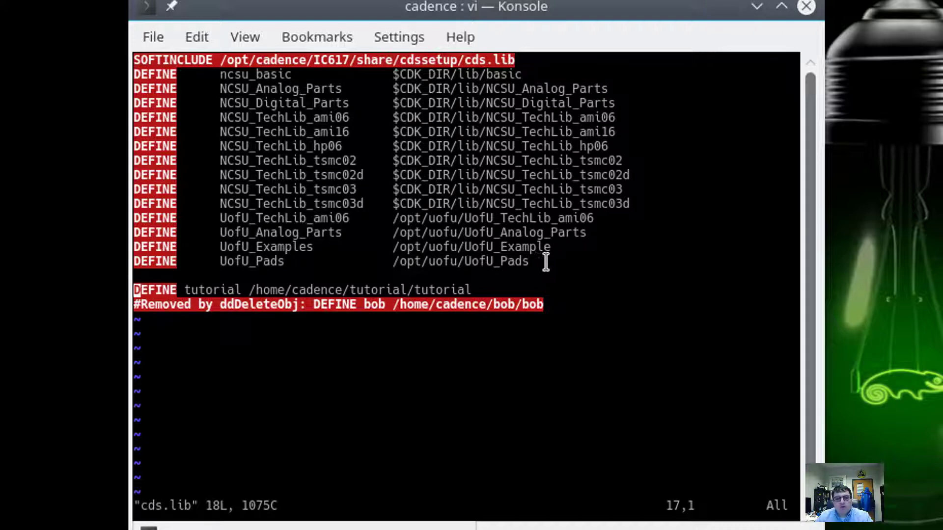
{"action": "left_click_drag", "start_coordinate": [558, 262], "coordinate": [131, 221]}
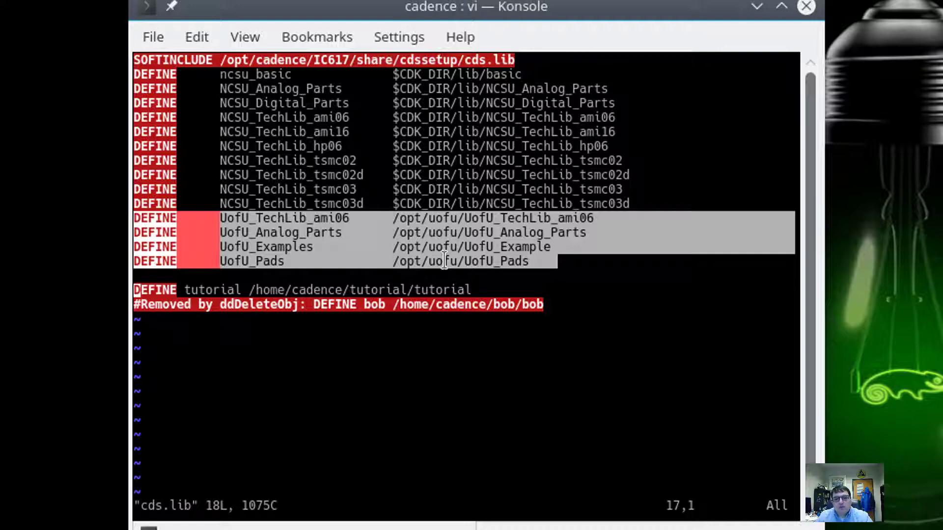
{"action": "left_click", "coordinate": [456, 329]}
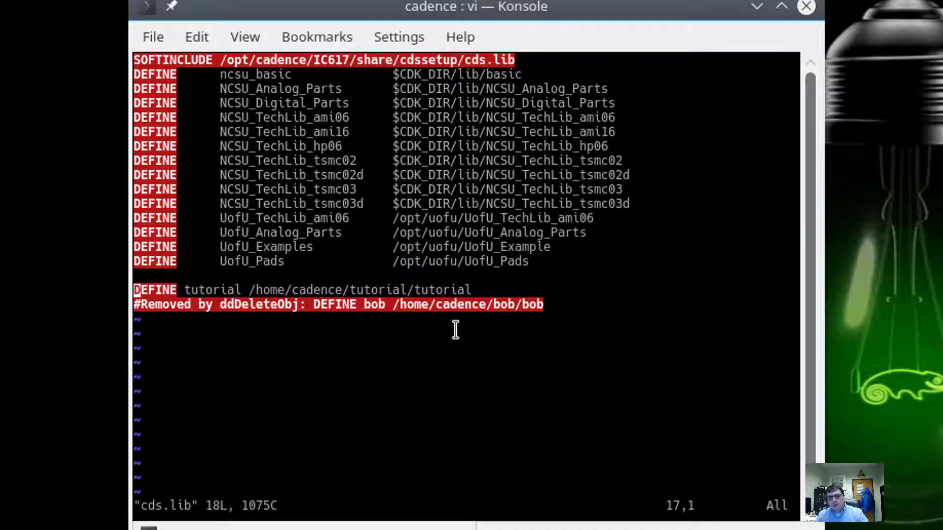
{"action": "type", "text": ":wq"}
{"action": "key", "text": "Return"}
List /opt/uofu/ with ls -l, then exit the terminal.
{"action": "type", "text": "ls -l /opt/"}
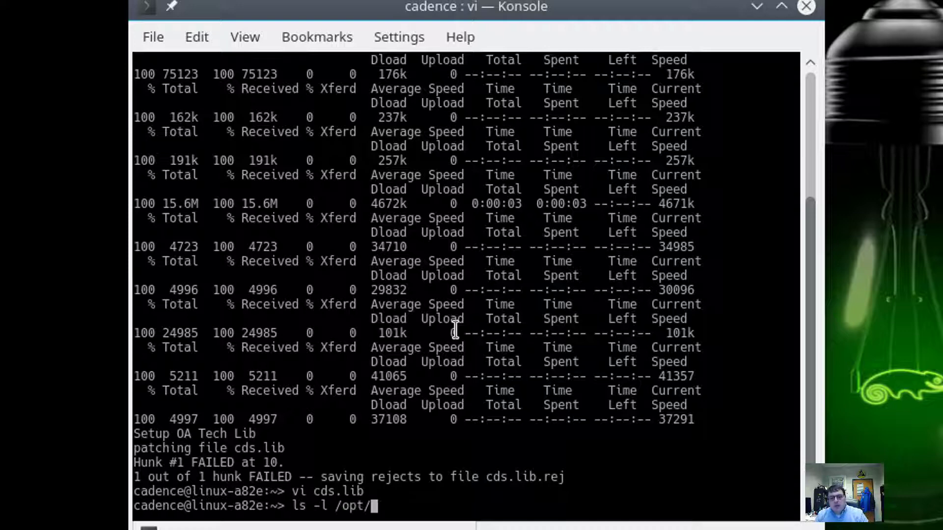
{"action": "type", "text": "uofu/"}
{"action": "key", "text": "Return"}
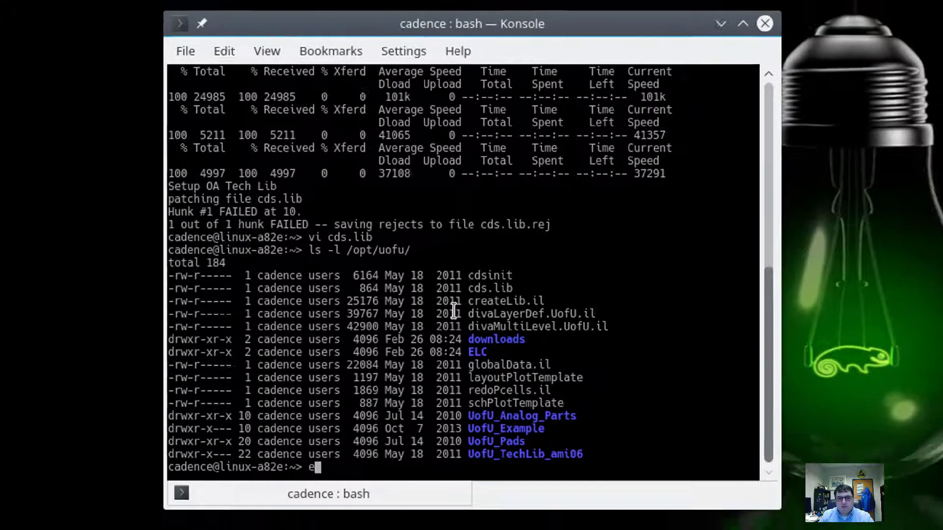
{"action": "type", "text": "exit"}
{"action": "key", "text": "Return"}
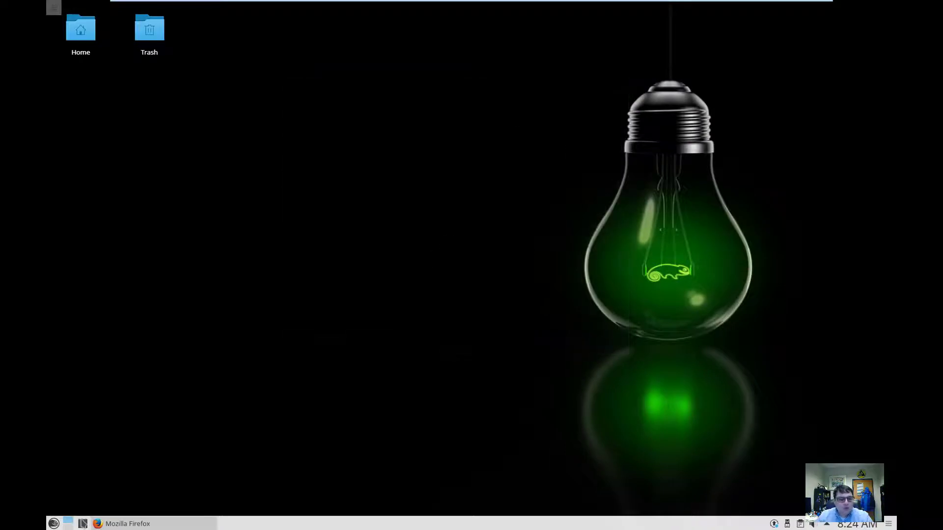
In a new Konsole, run source /opt/cadence/runners/ic.sh, then launch virtuoso &.
{"action": "left_click", "coordinate": [83, 523]}
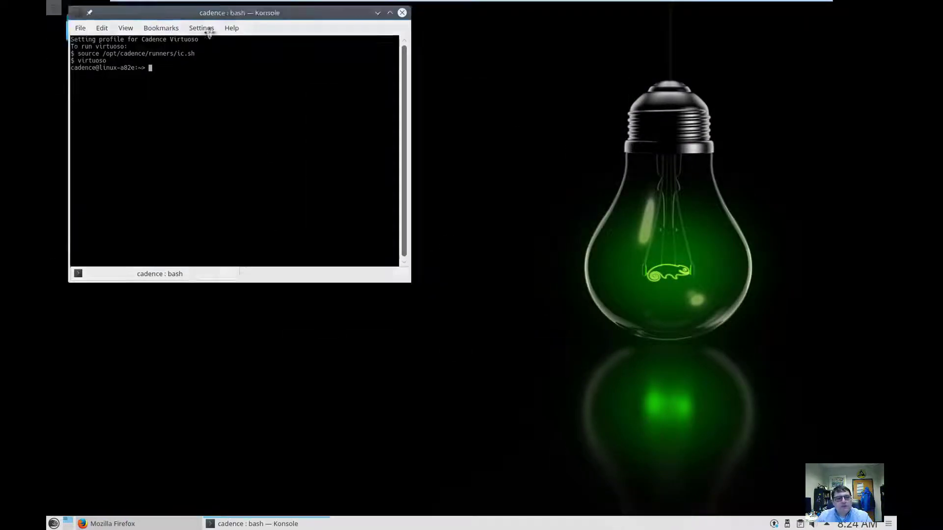
{"action": "left_click_drag", "start_coordinate": [108, 14], "coordinate": [367, 97]}
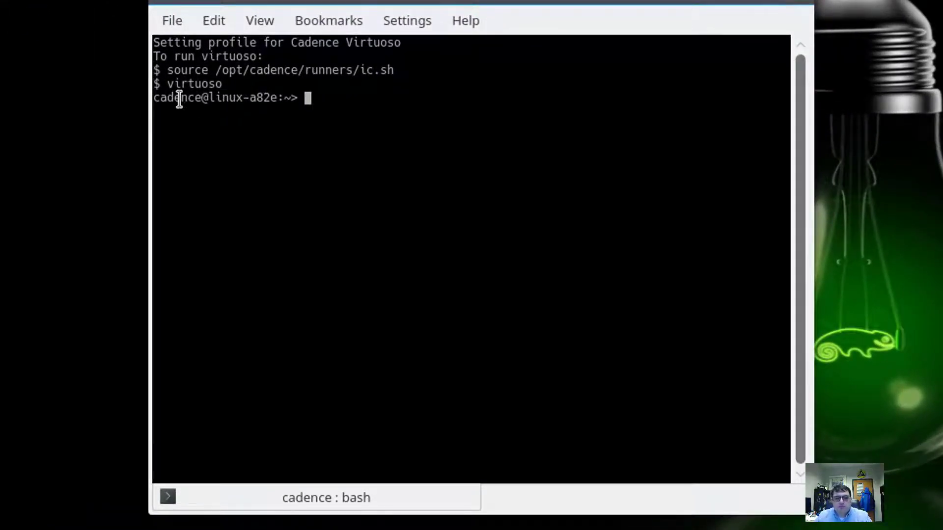
{"action": "left_click_drag", "start_coordinate": [166, 70], "coordinate": [400, 61]}
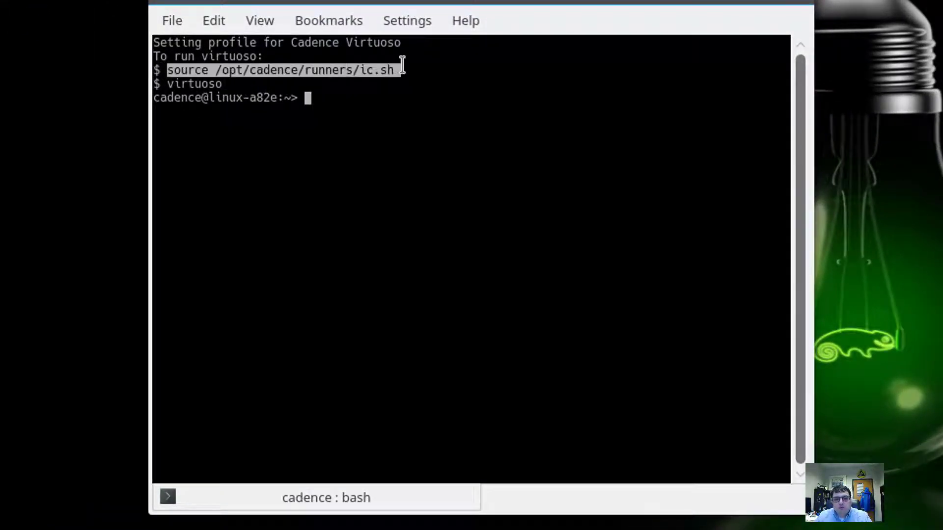
{"action": "right_click", "coordinate": [388, 65]}
{"action": "left_click", "coordinate": [387, 169]}
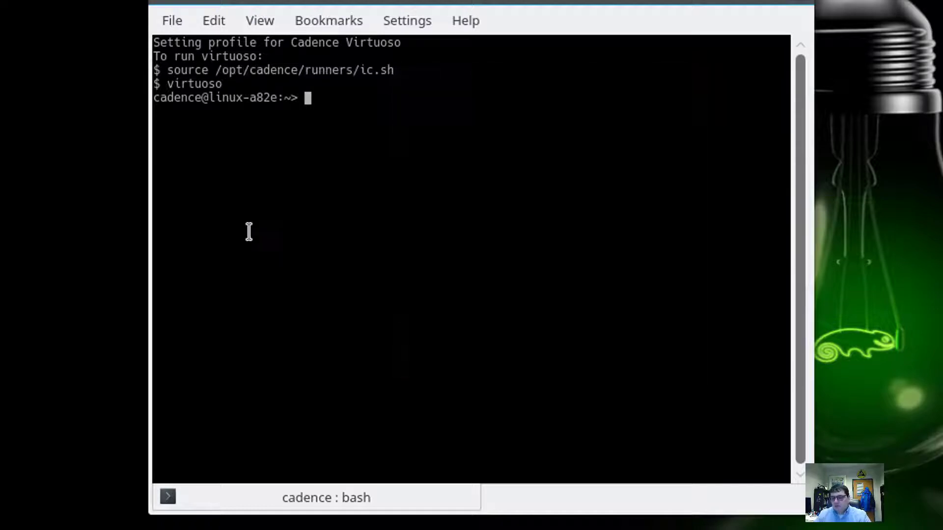
{"action": "key", "text": "ctrl+shift+v"}
{"action": "key", "text": "Return"}
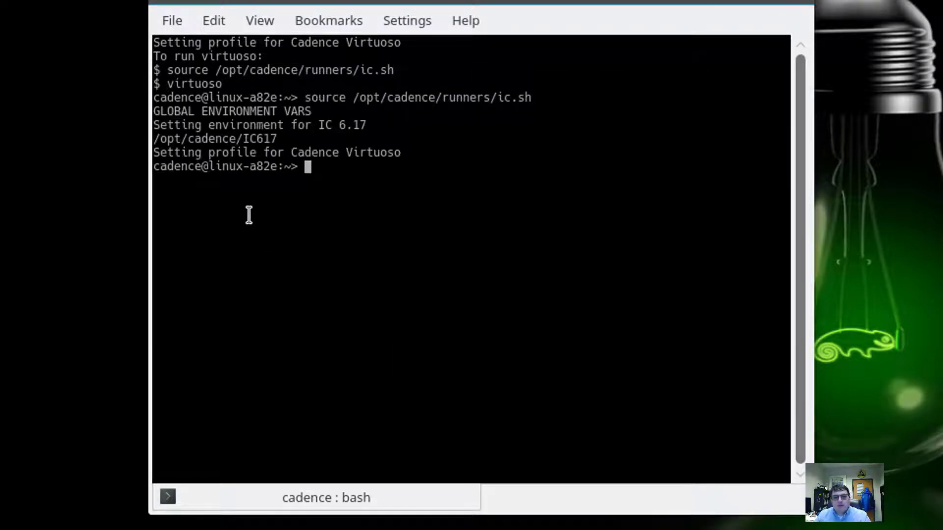
{"action": "type", "text": "virtuoso &"}
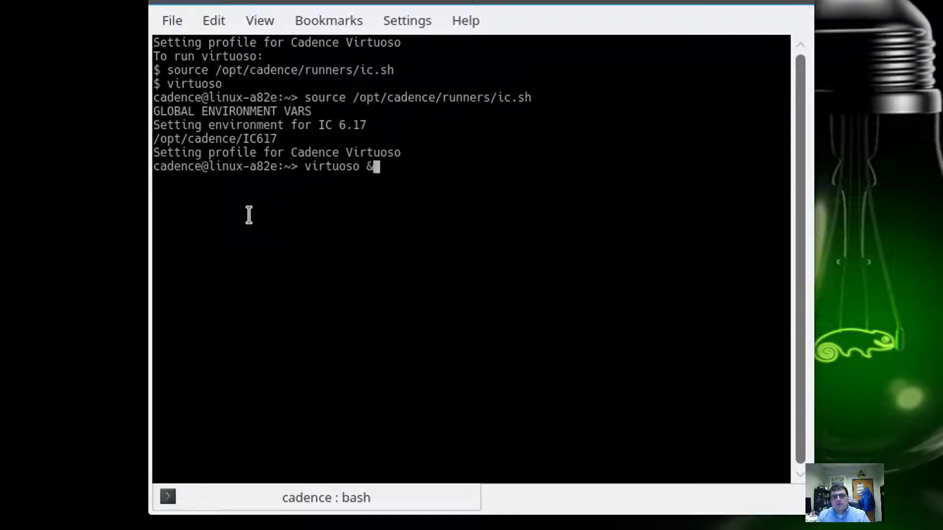
{"action": "key", "text": "Return"}
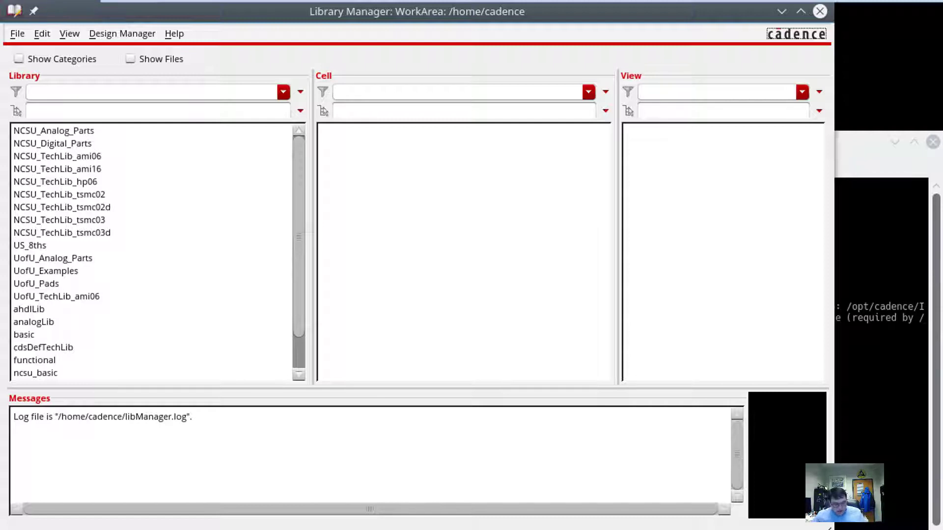
Create a new library named video with File > New > Library.
{"action": "left_click", "coordinate": [25, 33]}
{"action": "mouse_move", "coordinate": [28, 53]}
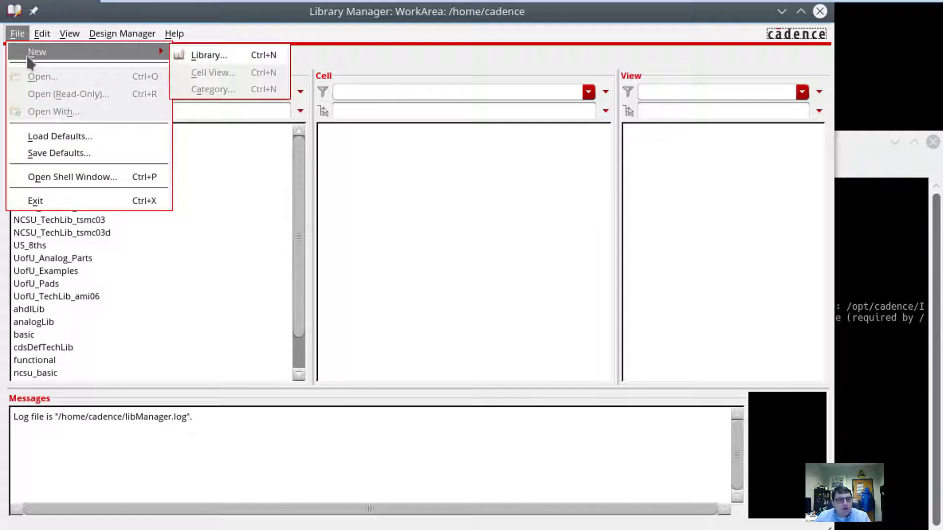
{"action": "left_click", "coordinate": [203, 54]}
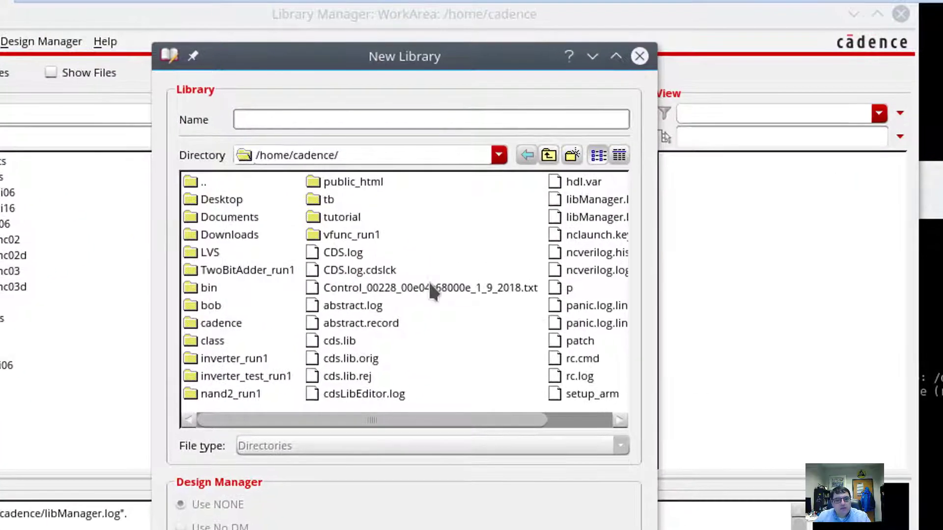
{"action": "type", "text": "video"}
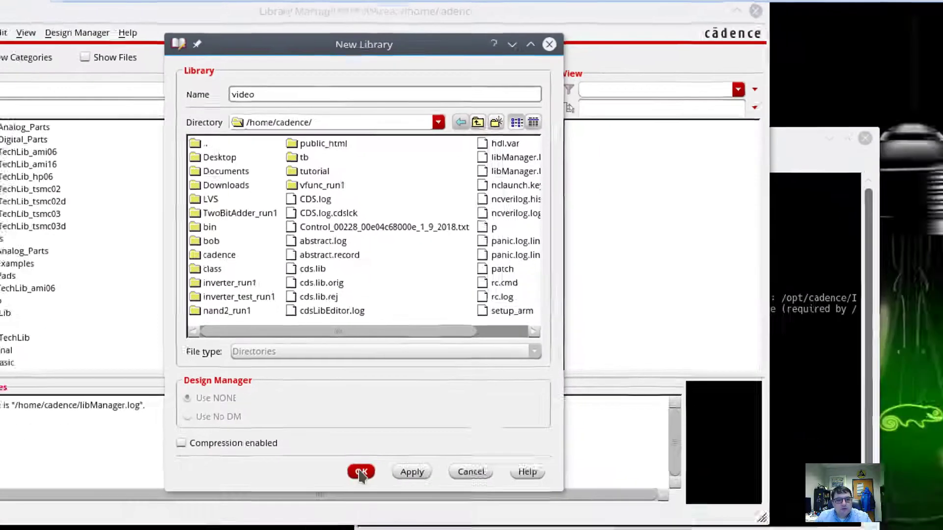
{"action": "left_click", "coordinate": [386, 529]}
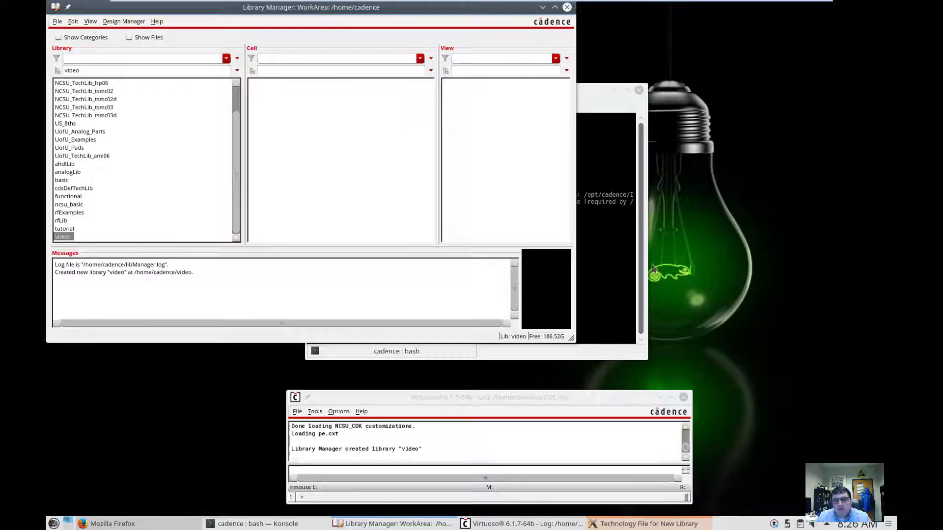
Check the DEFINE video line in cds.lib with less, then close Konsole.
{"action": "left_click", "coordinate": [630, 274]}
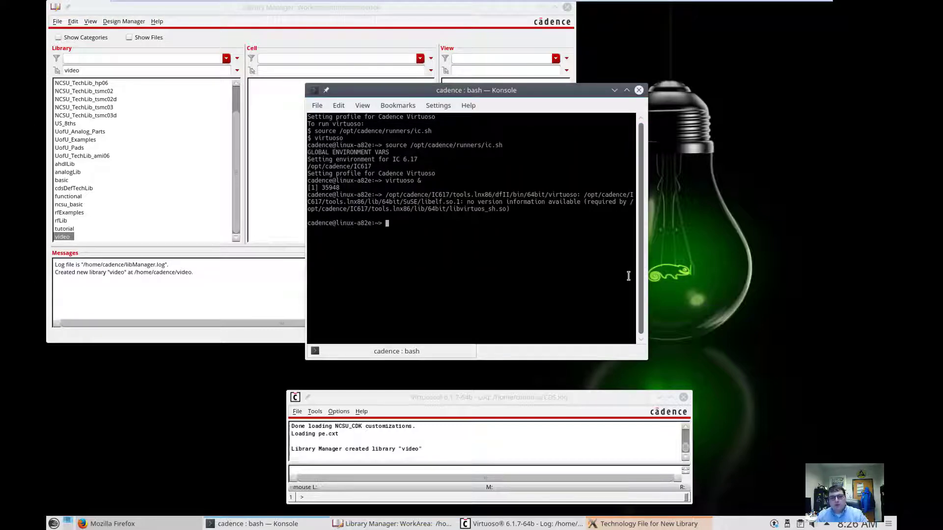
{"action": "type", "text": "less cds"}
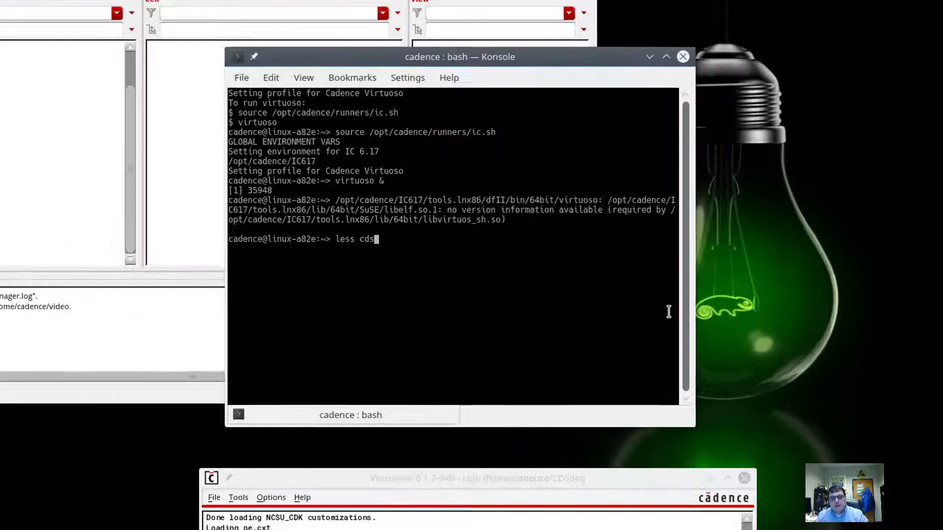
{"action": "key", "text": "Tab"}
{"action": "key", "text": "Tab"}
{"action": "type", "text": ".lib"}
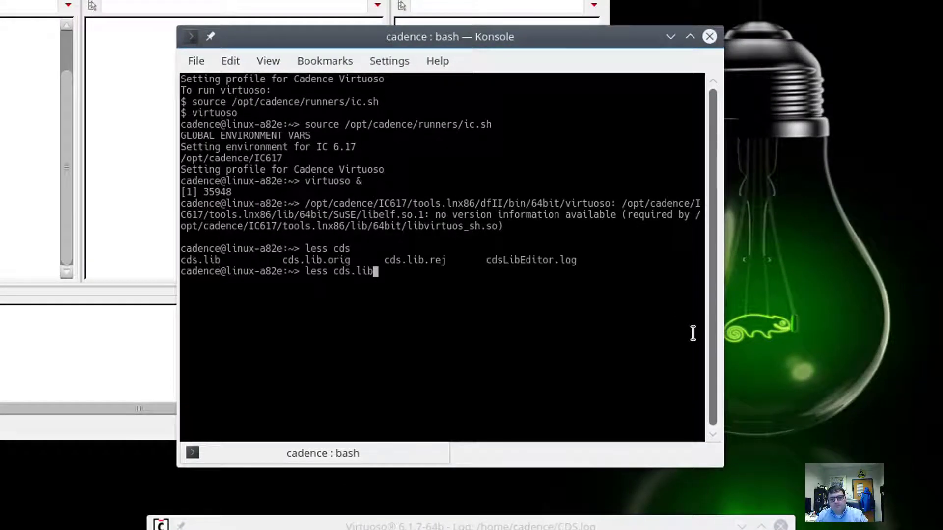
{"action": "key", "text": "Return"}
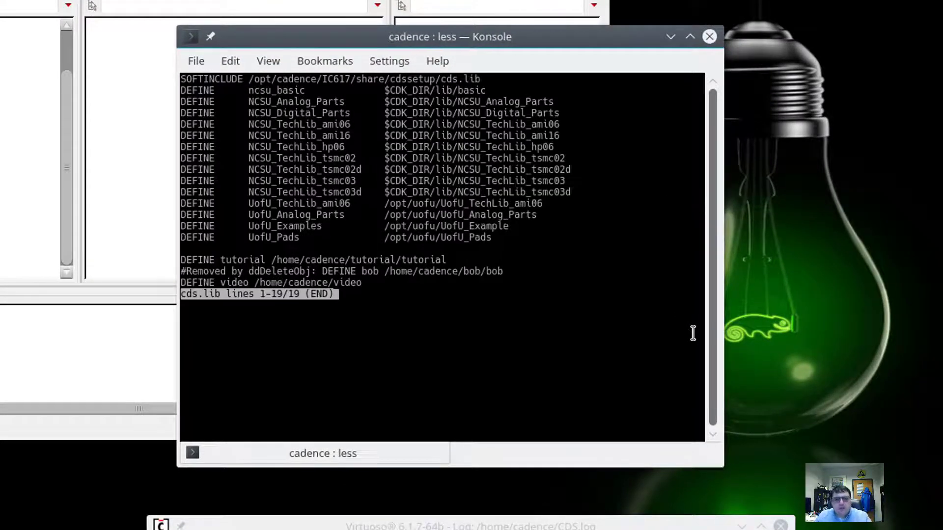
{"action": "left_click_drag", "start_coordinate": [187, 283], "coordinate": [480, 280]}
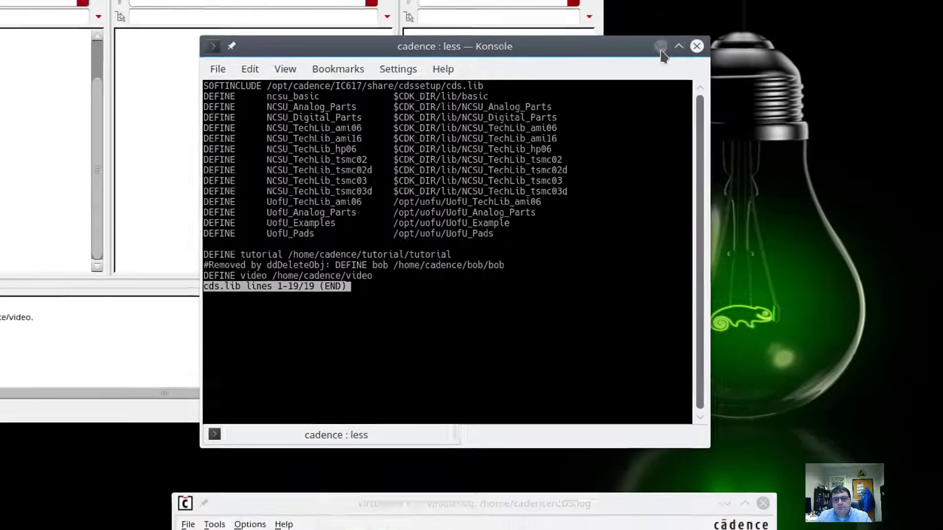
{"action": "left_click", "coordinate": [709, 36]}
Select the video library in the Library Manager and move the window aside.
{"action": "left_click", "coordinate": [86, 214]}
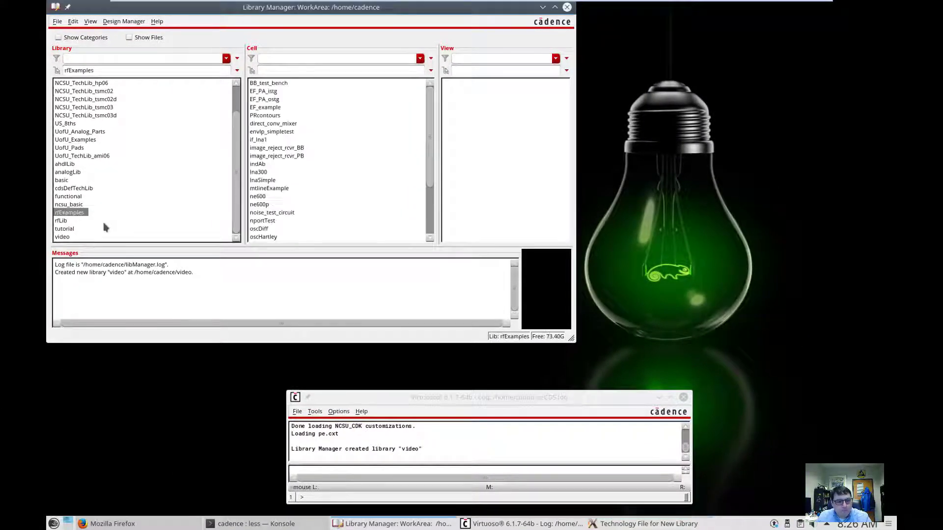
{"action": "left_click", "coordinate": [42, 241]}
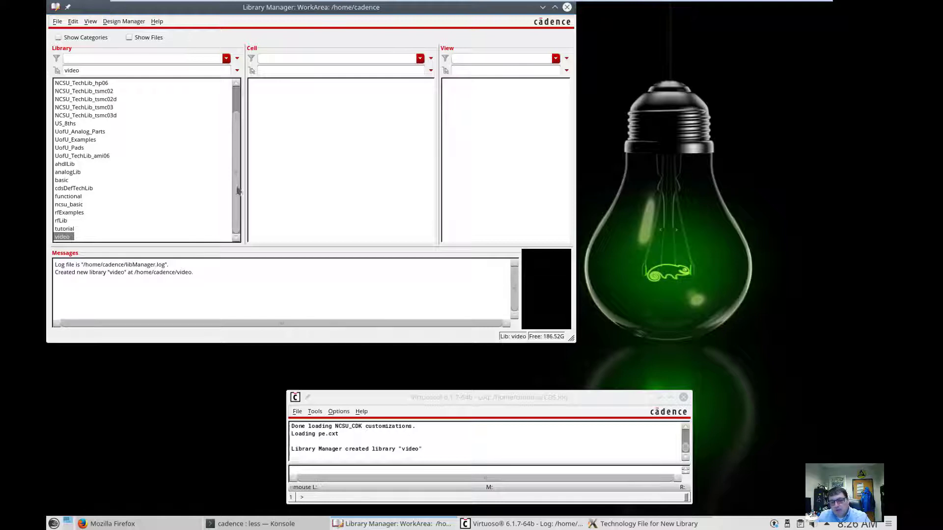
{"action": "mouse_move", "coordinate": [699, 526]}
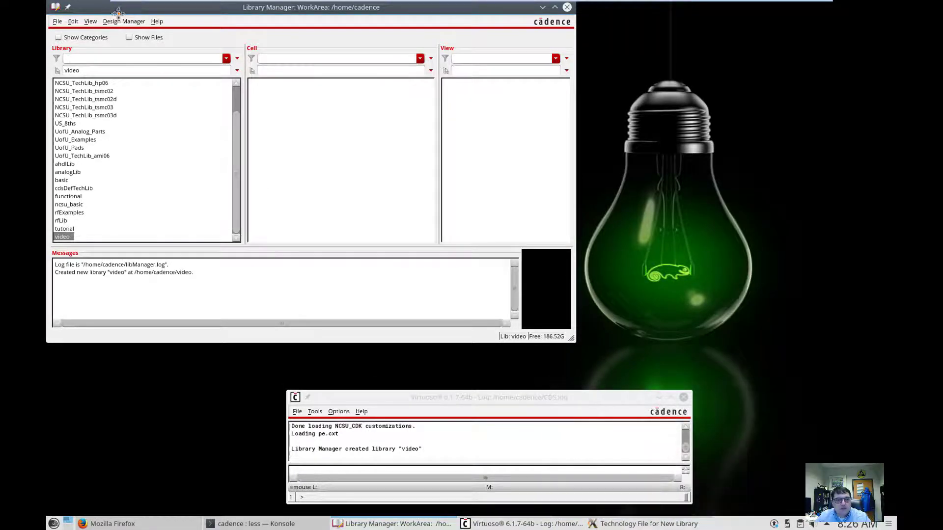
{"action": "left_click_drag", "start_coordinate": [126, 11], "coordinate": [358, 127]}
Attach video to the existing UofU_TechLib_ami06 technology library.
{"action": "left_click", "coordinate": [299, 74]}
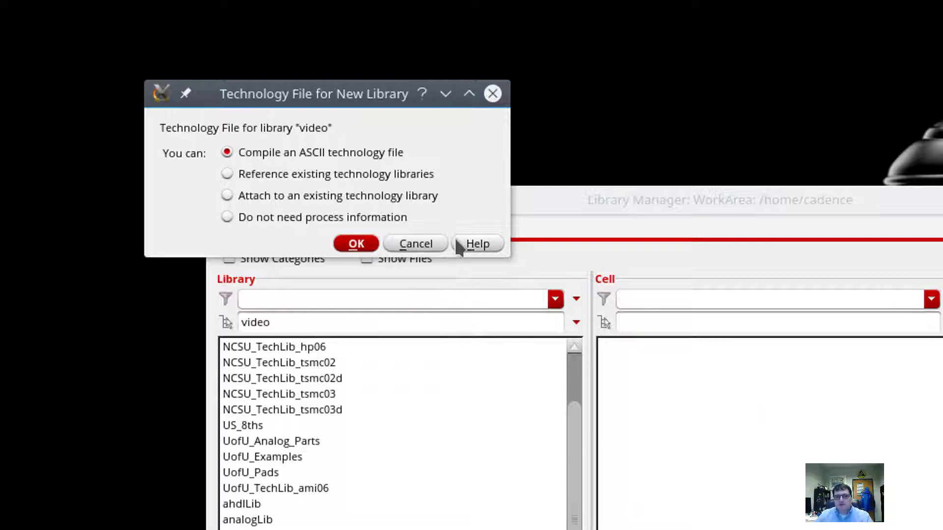
{"action": "left_click", "coordinate": [302, 201]}
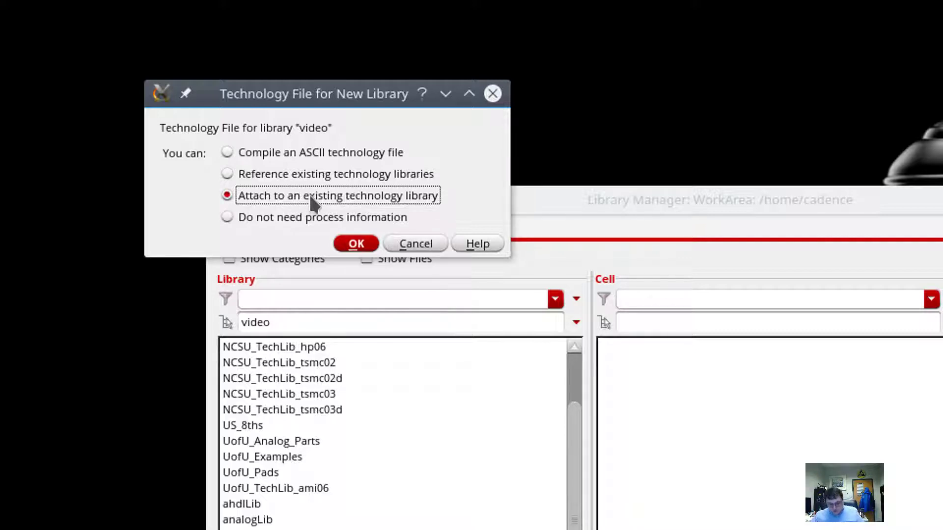
{"action": "left_click", "coordinate": [360, 242]}
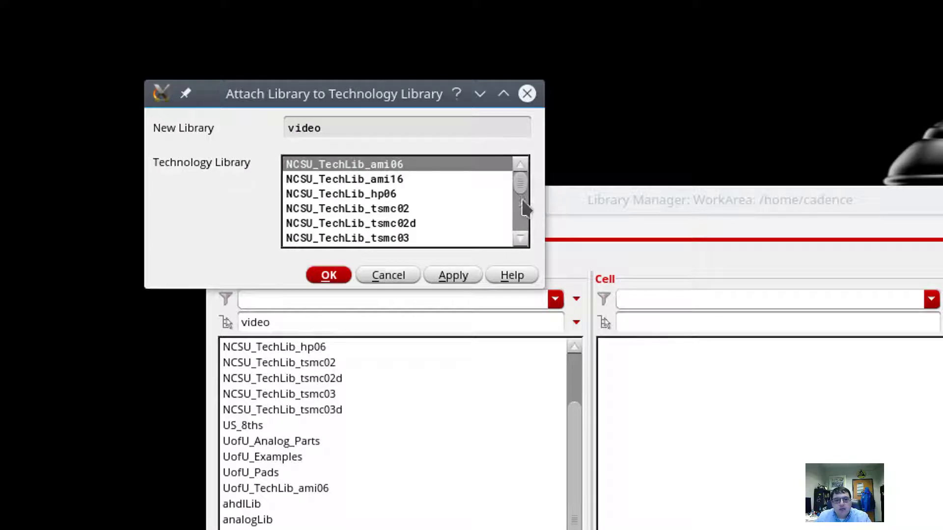
{"action": "scroll", "coordinate": [520, 239], "scroll_direction": "down", "scroll_amount": 3}
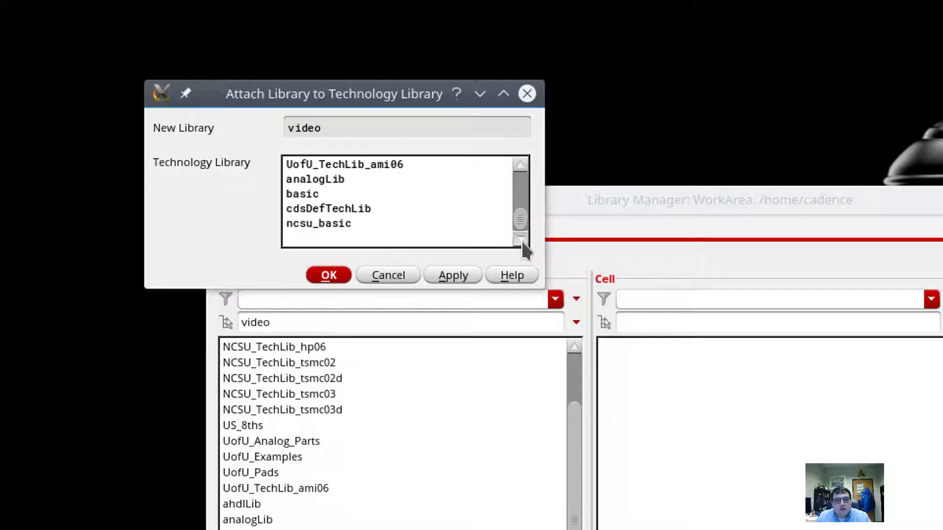
{"action": "scroll", "coordinate": [523, 221], "scroll_direction": "up", "scroll_amount": 2}
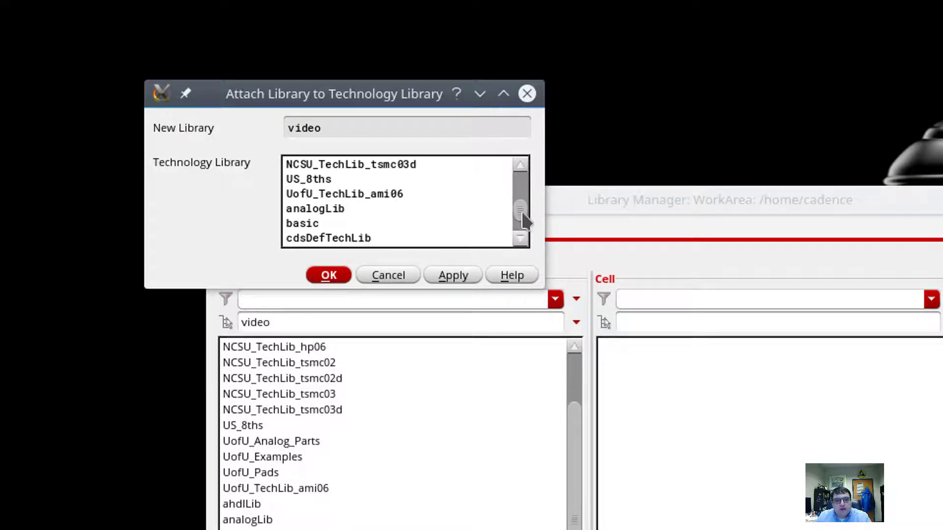
{"action": "left_click", "coordinate": [378, 193]}
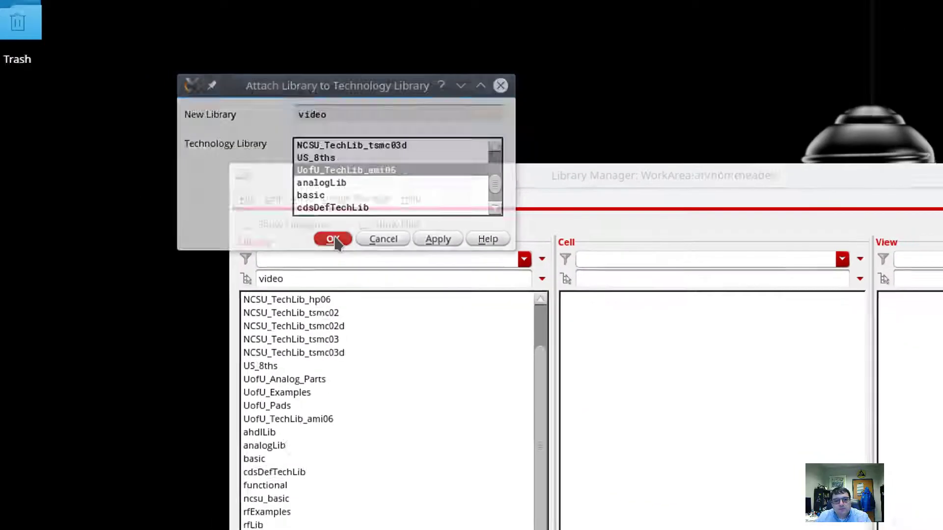
{"action": "left_click", "coordinate": [329, 275]}
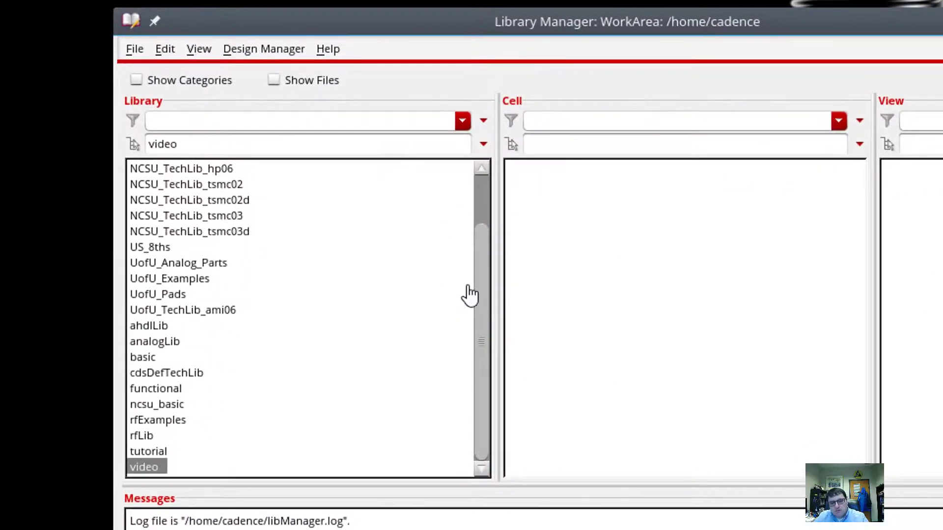
Create a schematic view of cell FullAdder in library video with File > New > Cell View.
{"action": "left_click", "coordinate": [133, 49]}
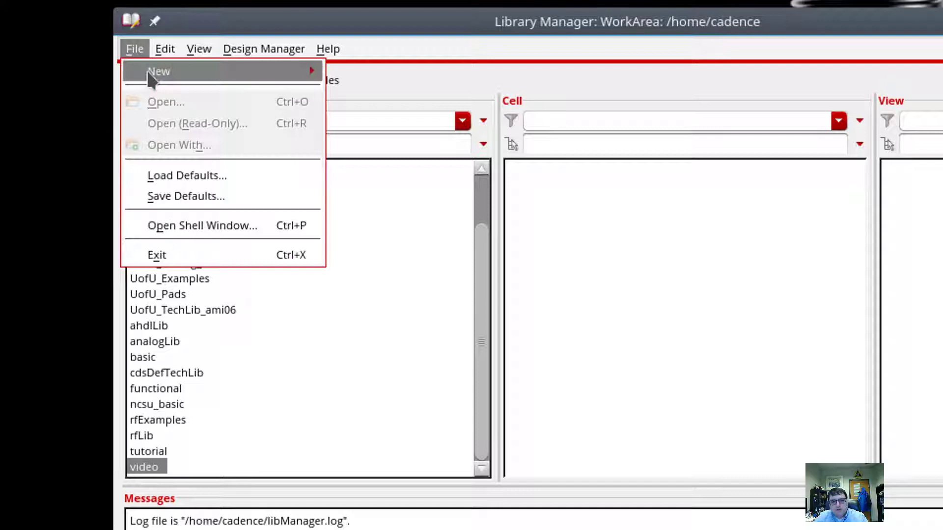
{"action": "mouse_move", "coordinate": [147, 69]}
{"action": "left_click", "coordinate": [383, 97]}
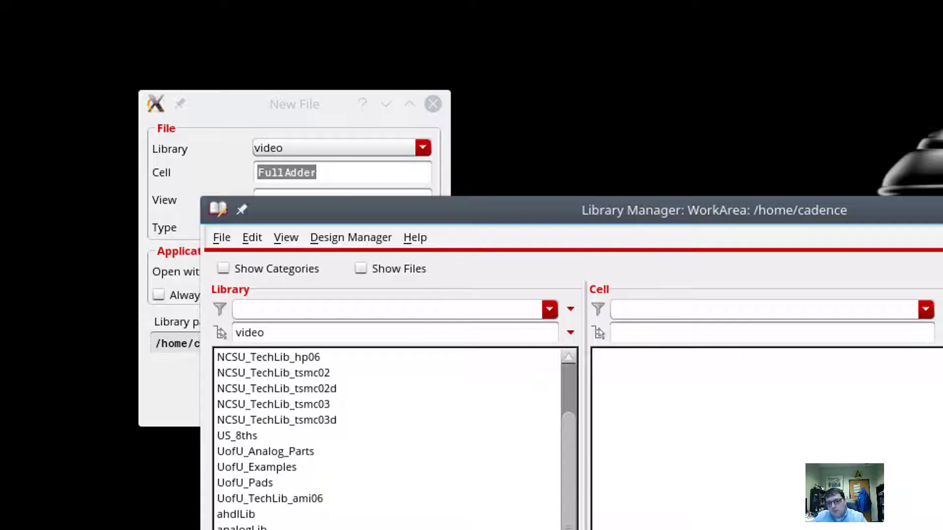
{"action": "left_click", "coordinate": [206, 116]}
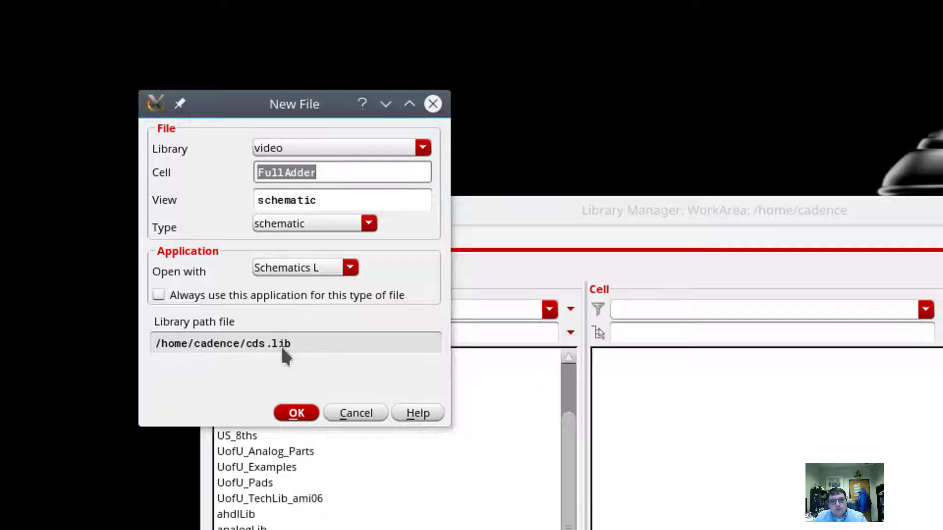
{"action": "left_click", "coordinate": [296, 414]}
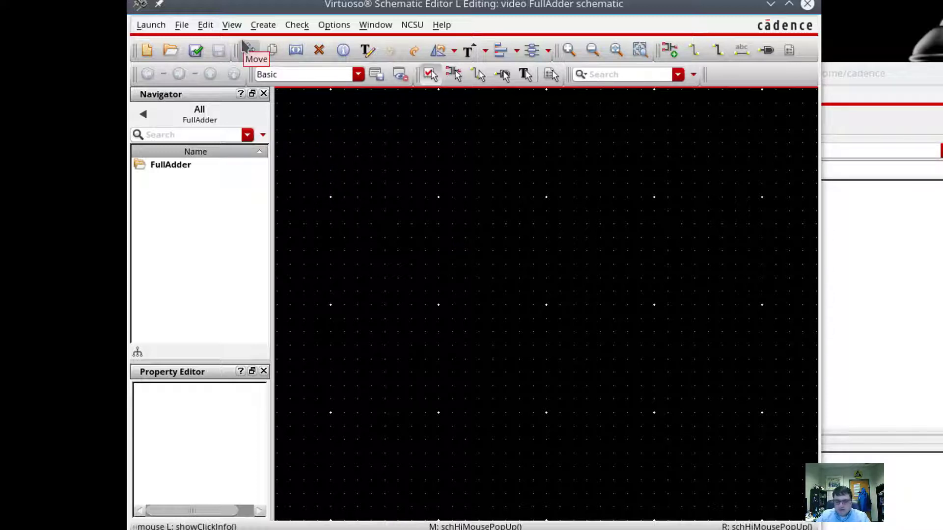
Place three nand2 gates stacked vertically at the upper right of the FullAdder schematic.
{"action": "key", "text": "i"}
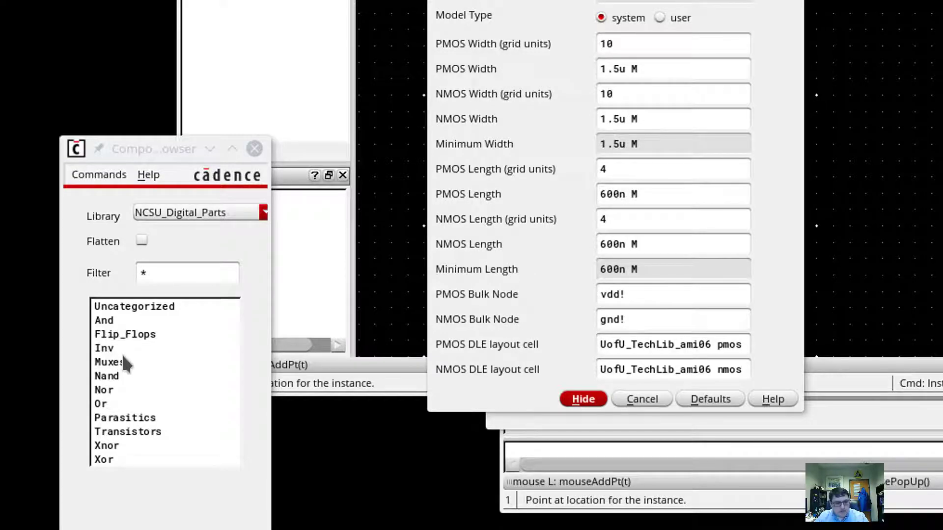
{"action": "left_click", "coordinate": [105, 378]}
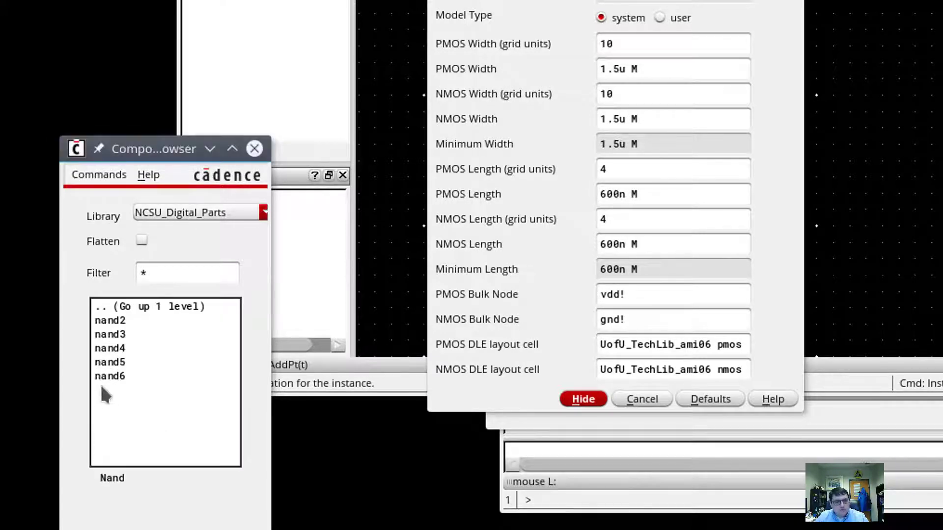
{"action": "left_click", "coordinate": [110, 321]}
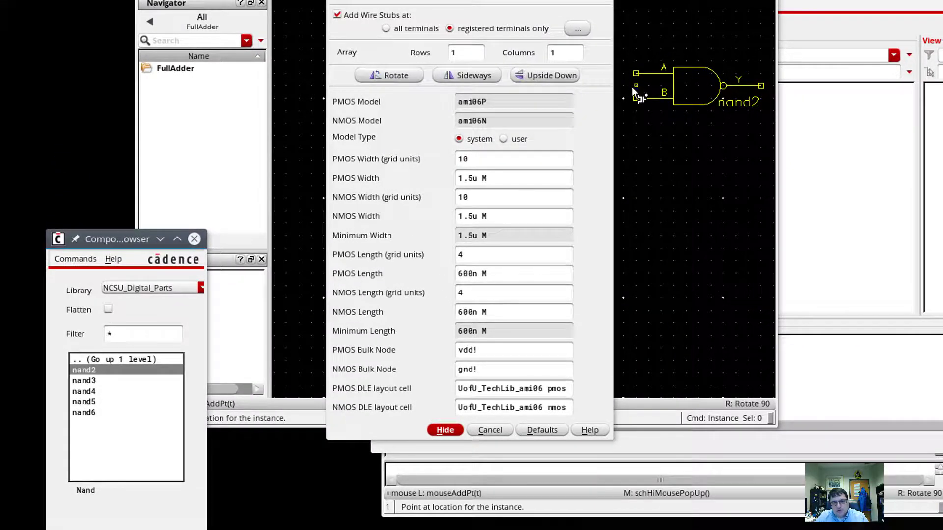
{"action": "left_click", "coordinate": [631, 87]}
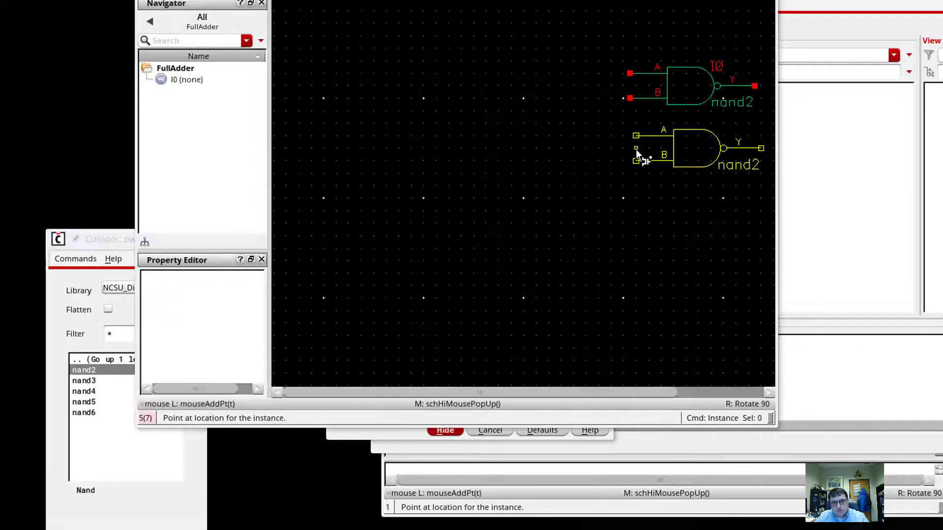
{"action": "left_click", "coordinate": [627, 157]}
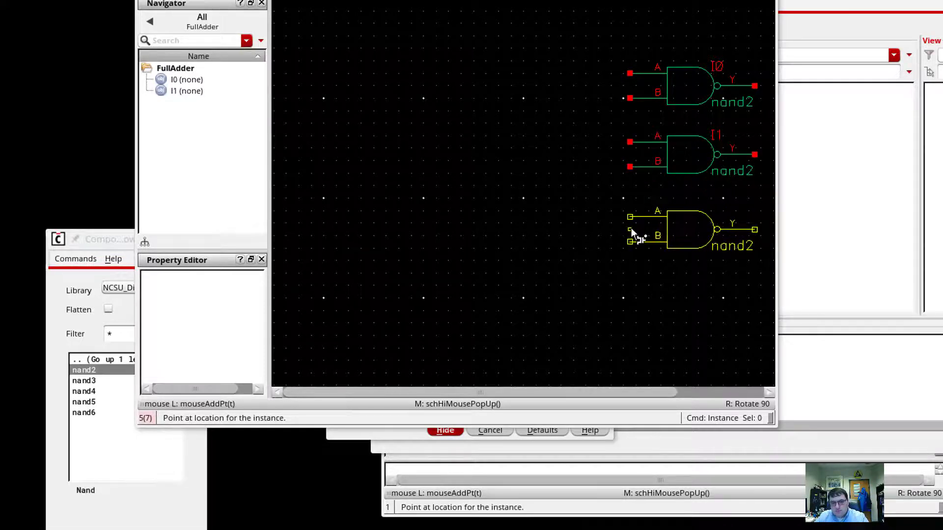
{"action": "left_click", "coordinate": [632, 228]}
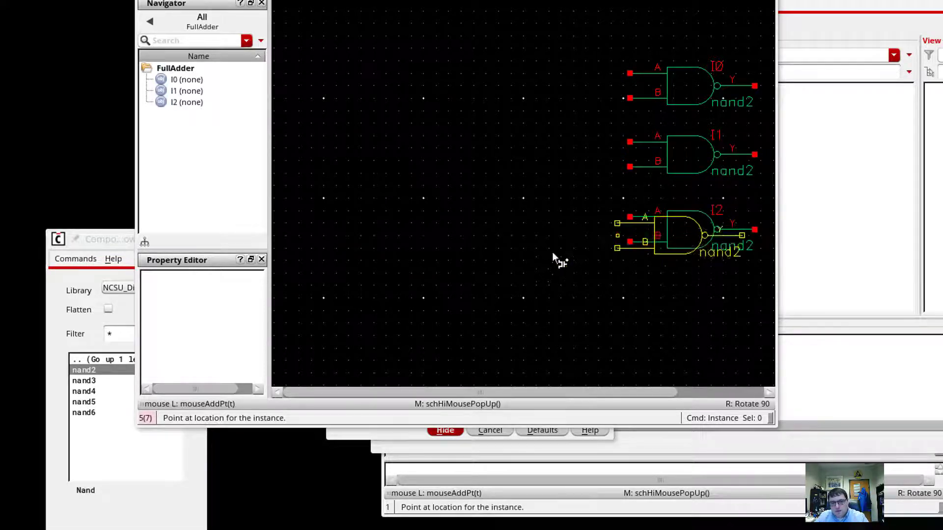
Place a nor2 gate at the left and an inverter between it and the nand2 gates.
{"action": "left_click", "coordinate": [93, 335]}
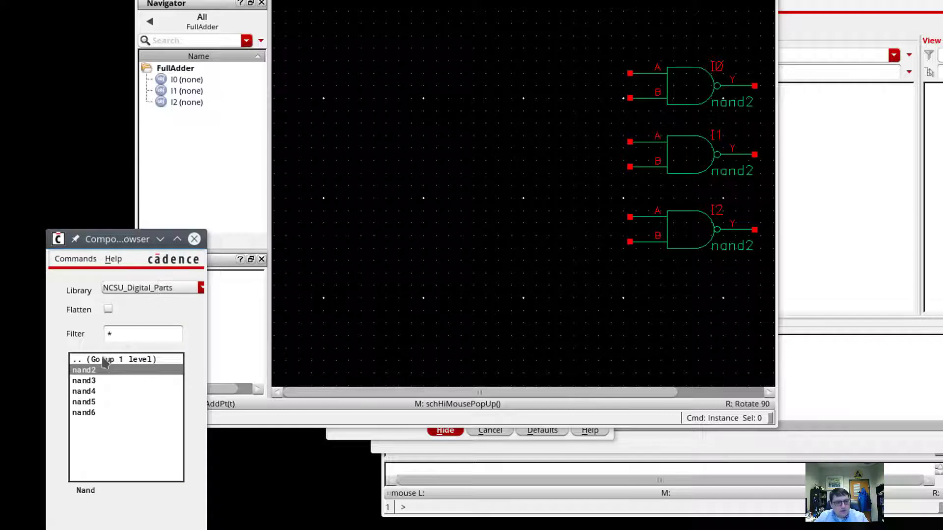
{"action": "left_click", "coordinate": [83, 360]}
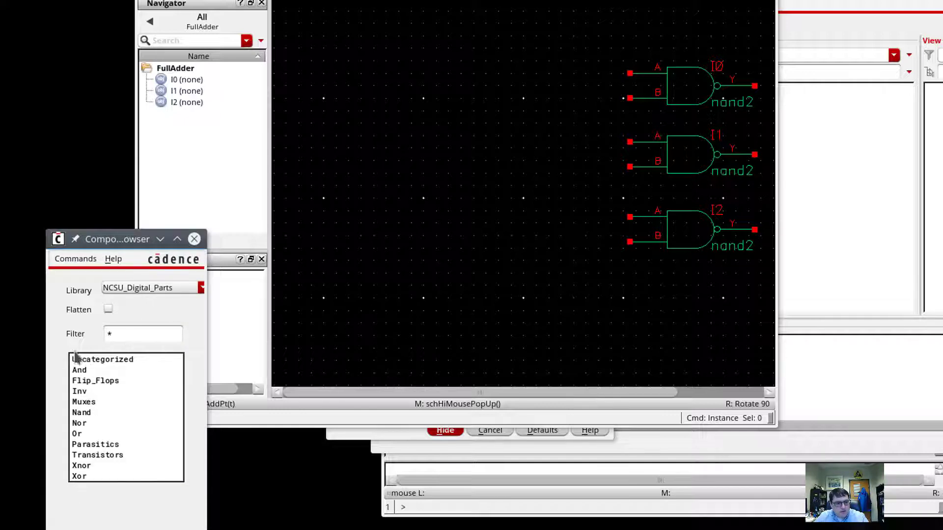
{"action": "left_click", "coordinate": [84, 422]}
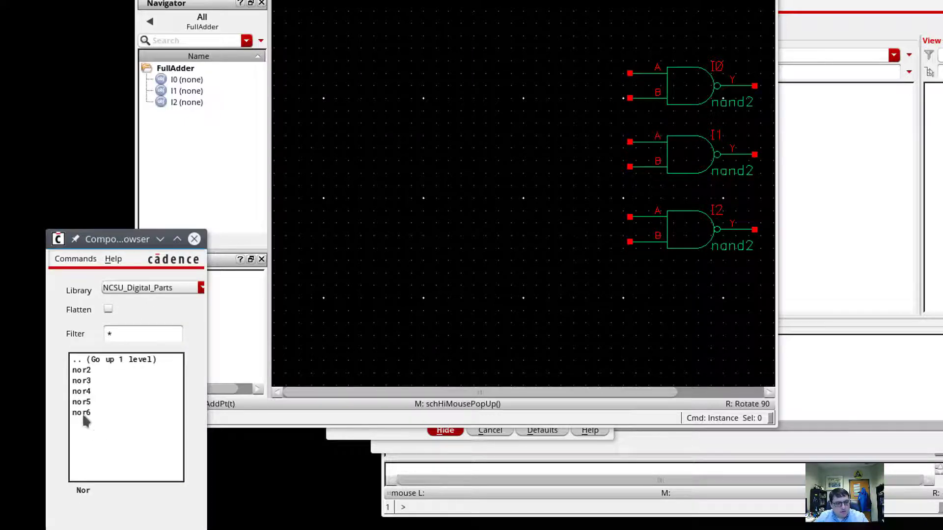
{"action": "left_click", "coordinate": [80, 371]}
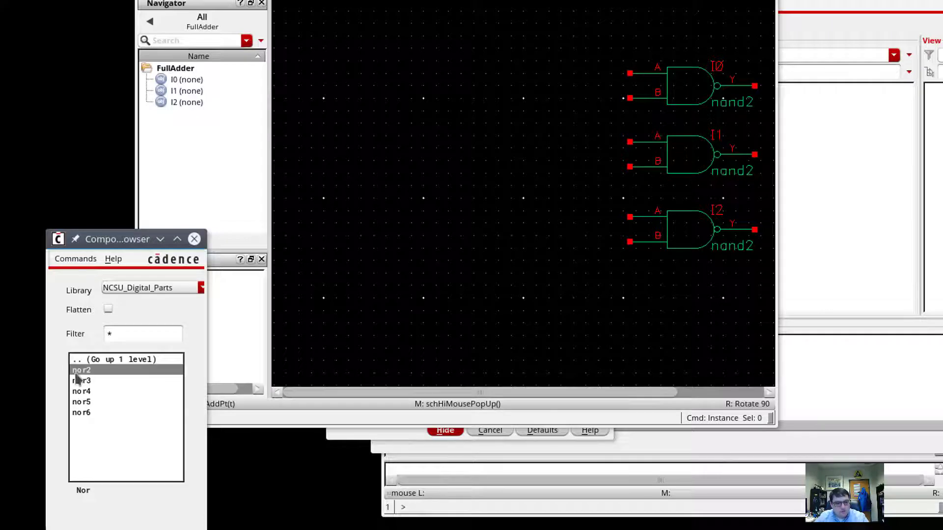
{"action": "left_click", "coordinate": [360, 140]}
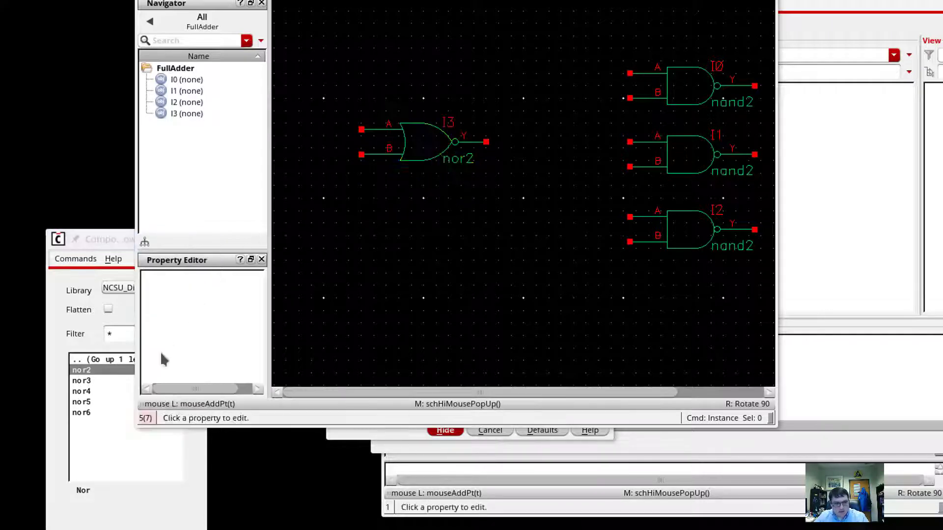
{"action": "left_click", "coordinate": [76, 363]}
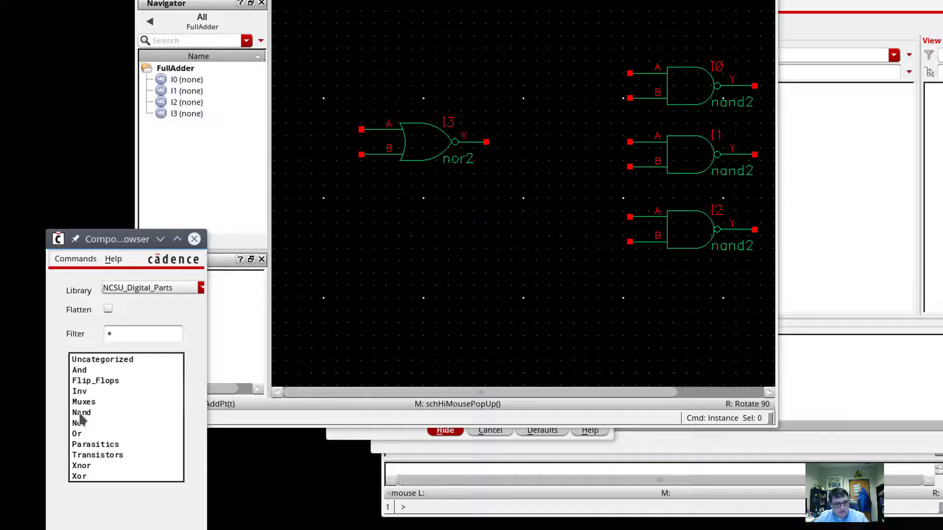
{"action": "left_click", "coordinate": [79, 391]}
{"action": "left_click", "coordinate": [83, 371]}
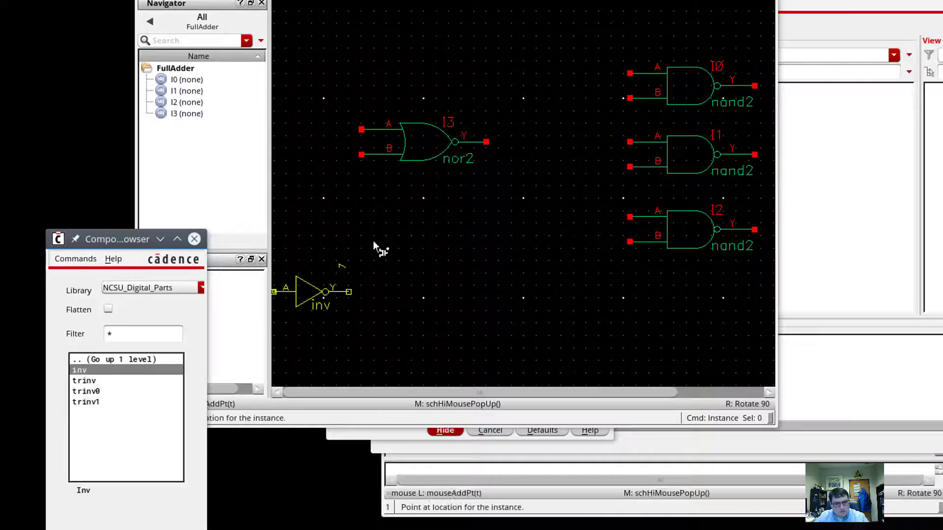
{"action": "left_click", "coordinate": [509, 149]}
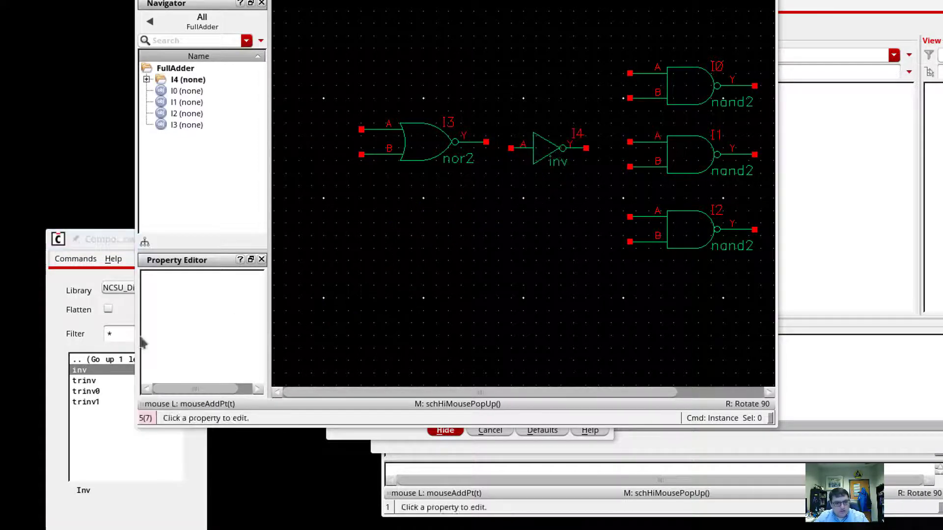
Place two xor2 gates side by side below the nor2, then stop placing.
{"action": "left_click", "coordinate": [76, 363]}
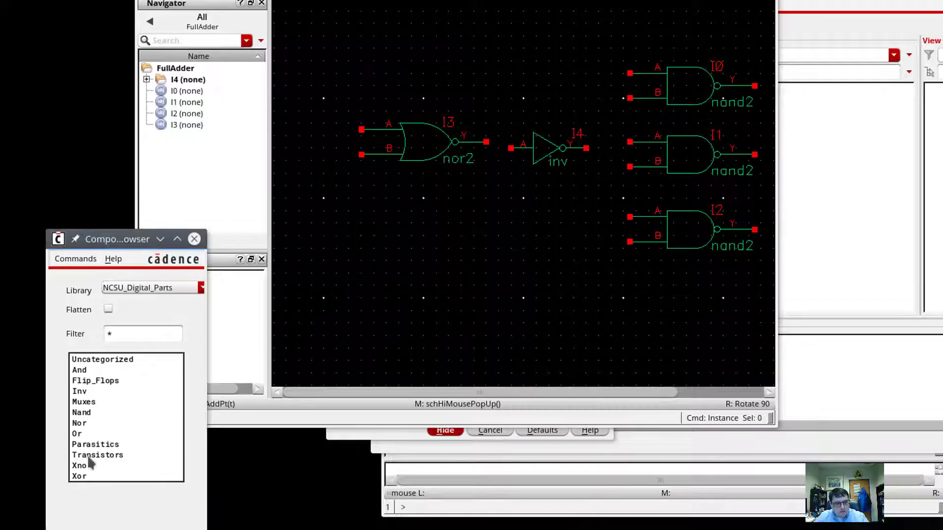
{"action": "left_click", "coordinate": [80, 476]}
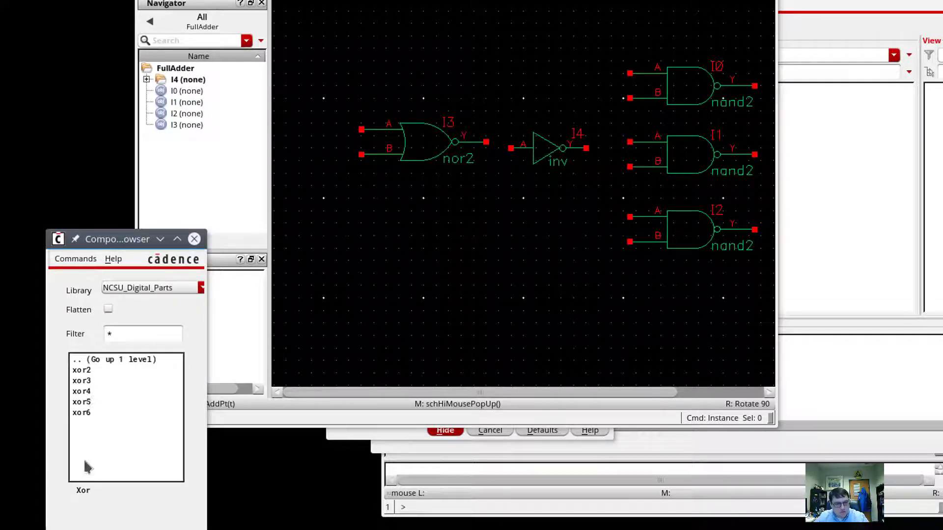
{"action": "left_click", "coordinate": [82, 370]}
{"action": "left_click", "coordinate": [356, 273]}
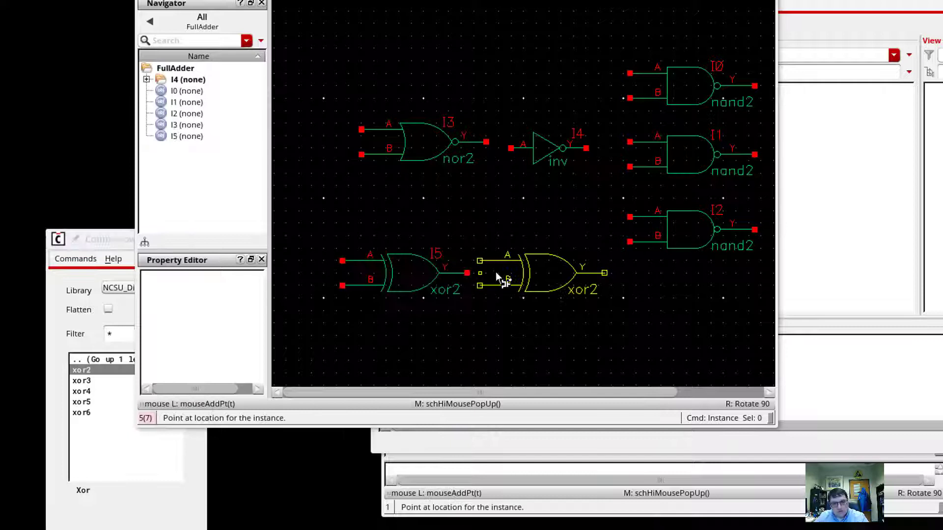
{"action": "left_click", "coordinate": [505, 273]}
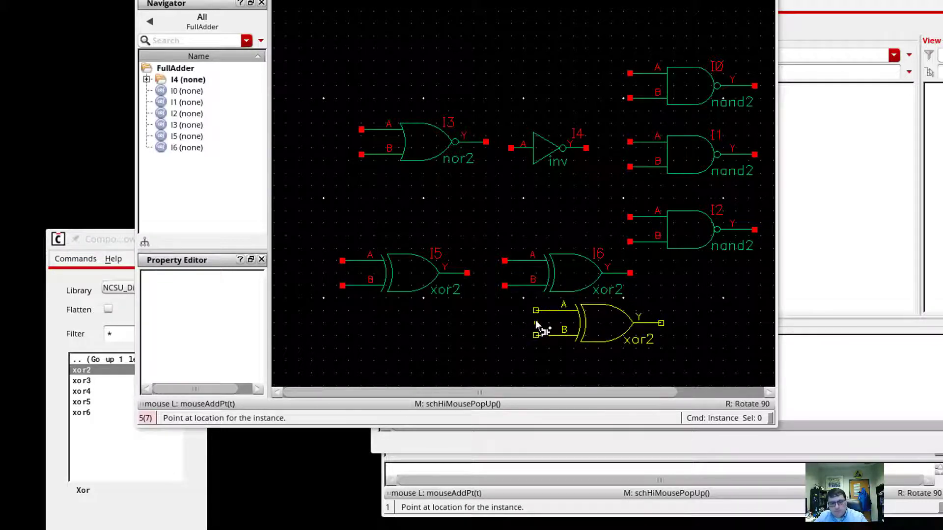
{"action": "key", "text": "Escape"}
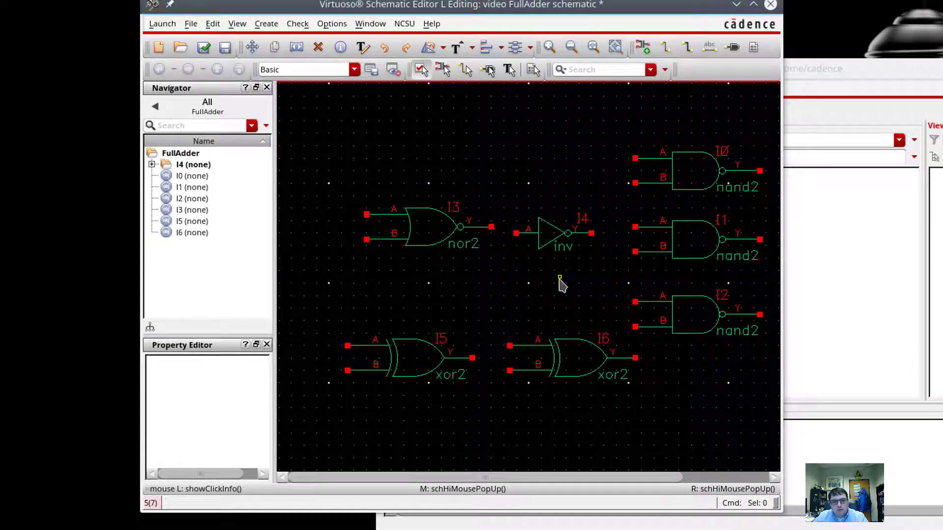
Zoom out and spread nand2 gates I0 and I1, the nor2 I3 and inverter I4 apart.
{"action": "scroll", "coordinate": [561, 284], "scroll_direction": "down", "scroll_amount": 3, "text": "ctrl"}
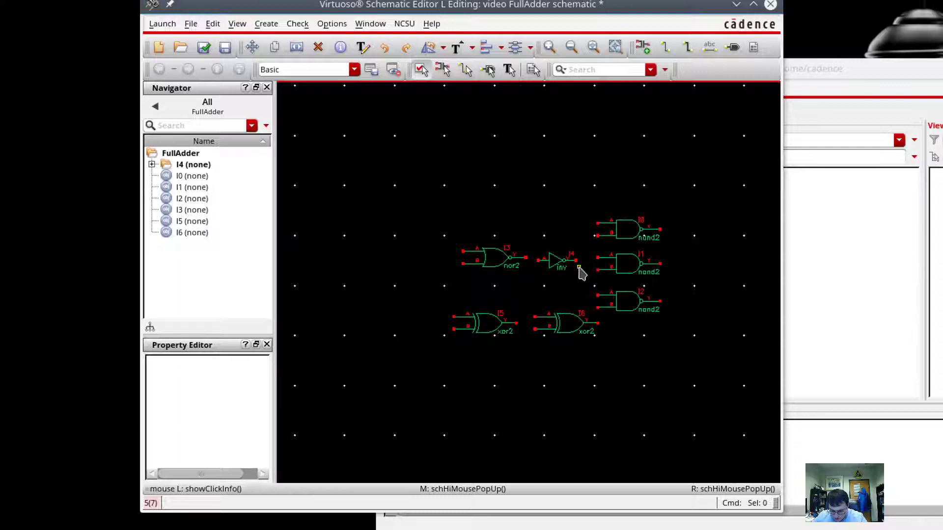
{"action": "left_click_drag", "start_coordinate": [620, 238], "coordinate": [453, 202]}
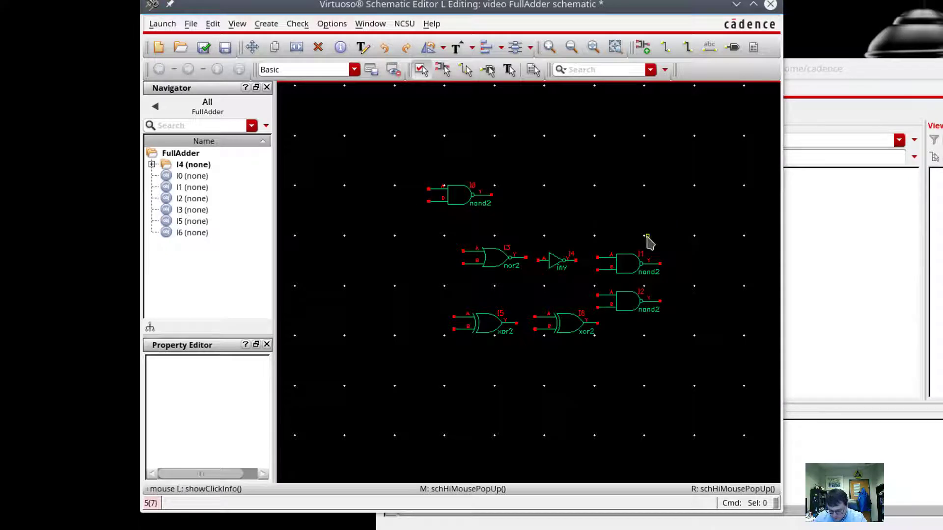
{"action": "left_click_drag", "start_coordinate": [631, 267], "coordinate": [621, 204]}
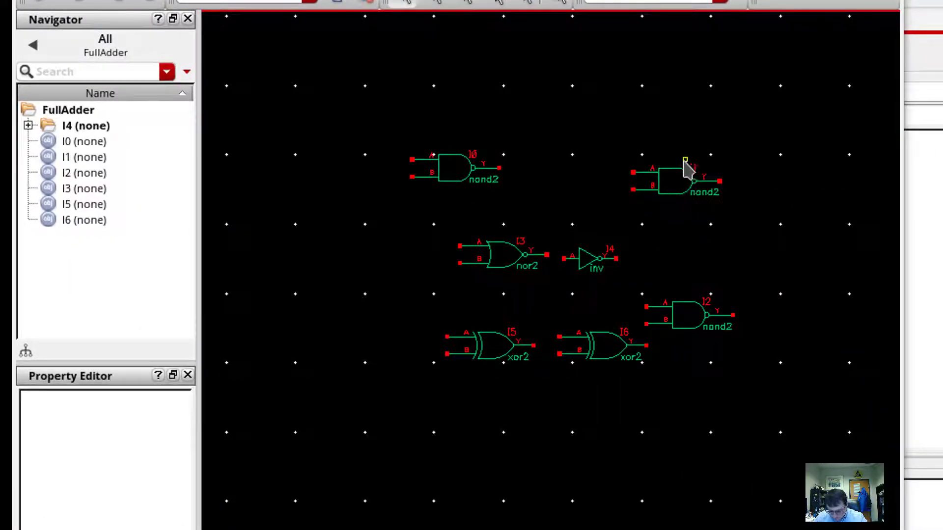
{"action": "left_click_drag", "start_coordinate": [501, 254], "coordinate": [454, 256]}
{"action": "left_click_drag", "start_coordinate": [591, 269], "coordinate": [579, 270]}
{"action": "left_click_drag", "start_coordinate": [457, 169], "coordinate": [564, 179]}
{"action": "left_click_drag", "start_coordinate": [705, 189], "coordinate": [764, 185]}
{"action": "left_click_drag", "start_coordinate": [560, 177], "coordinate": [576, 176]}
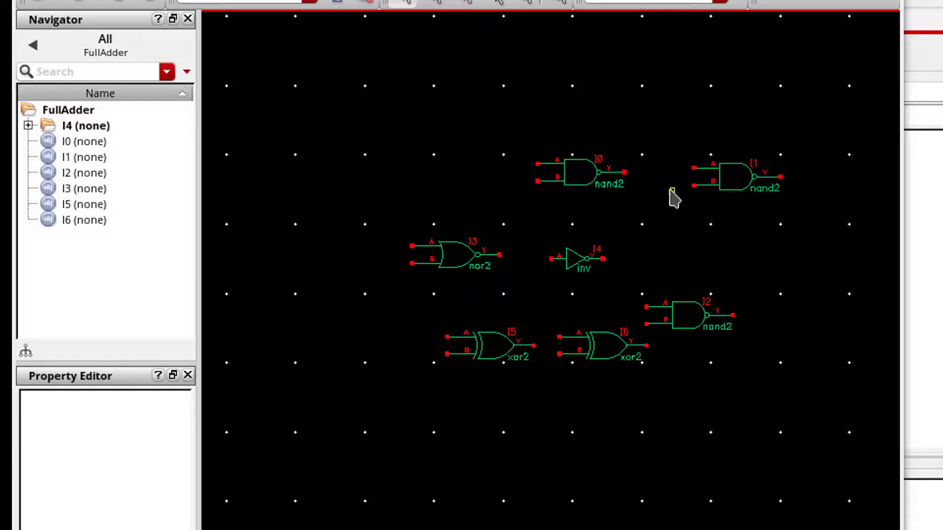
Line up xor2 gates I5 and I6 in a bottom row and move nand2s I2 and I1 right.
{"action": "left_click_drag", "start_coordinate": [564, 366], "coordinate": [611, 448]}
{"action": "left_click_drag", "start_coordinate": [680, 330], "coordinate": [738, 272]}
{"action": "left_click_drag", "start_coordinate": [737, 189], "coordinate": [839, 193]}
{"action": "left_click_drag", "start_coordinate": [491, 346], "coordinate": [566, 341]}
{"action": "scroll", "coordinate": [620, 437], "scroll_direction": "right", "scroll_amount": 1}
{"action": "left_click_drag", "start_coordinate": [619, 437], "coordinate": [716, 339]}
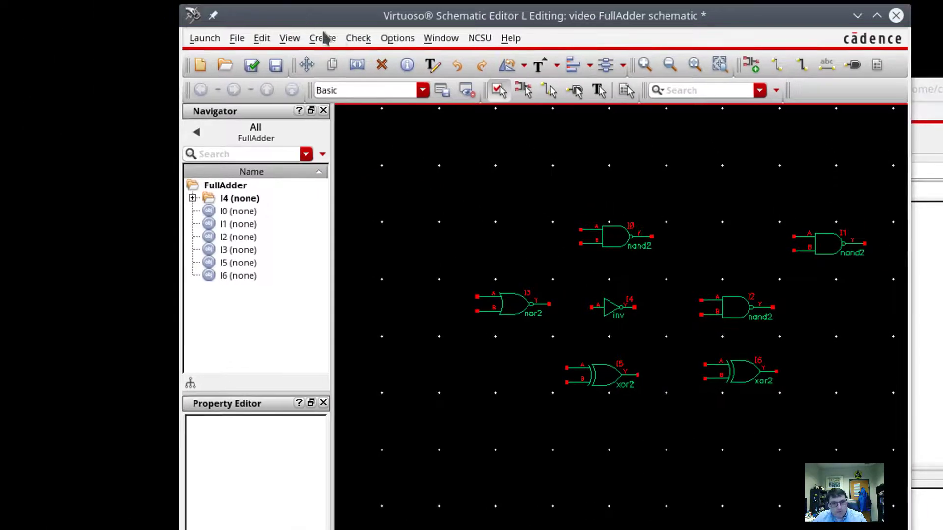
Place input pins A, B and Cin stacked down the left side.
{"action": "left_click", "coordinate": [336, 40]}
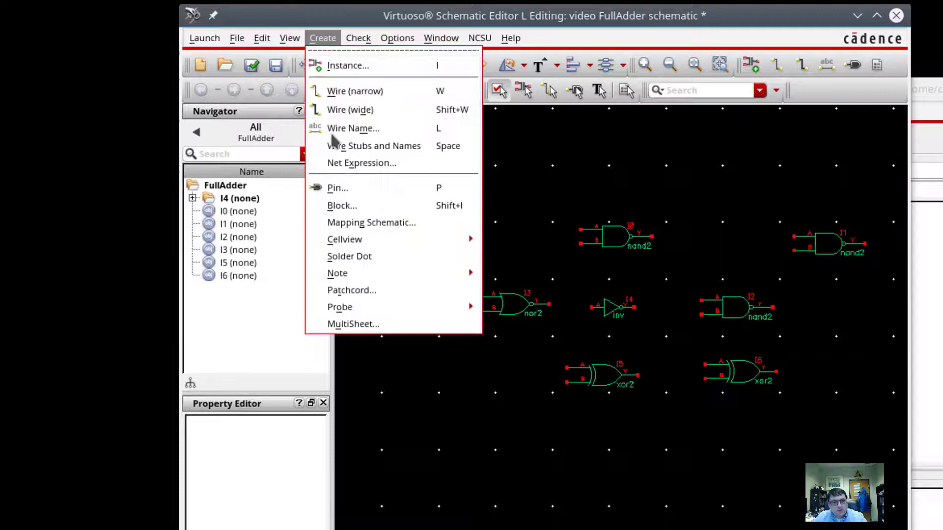
{"action": "left_click", "coordinate": [350, 189]}
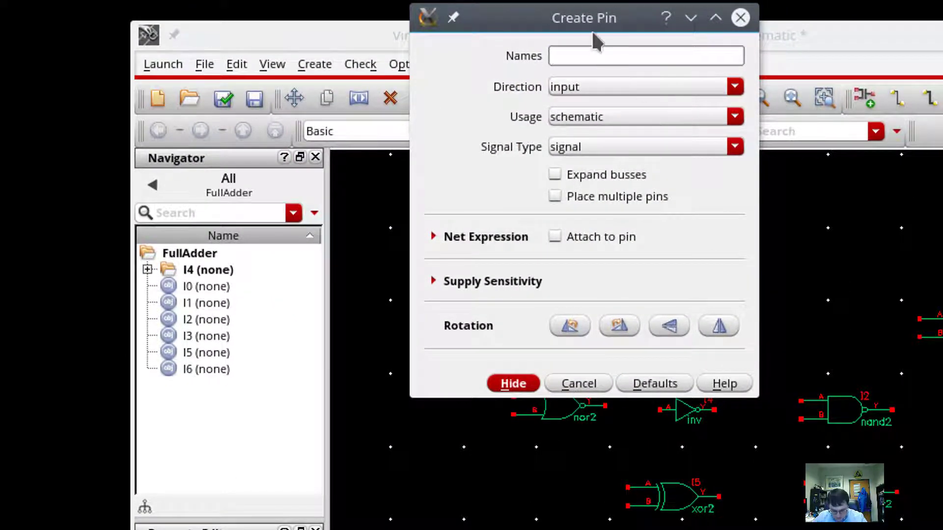
{"action": "type", "text": "A B Cin"}
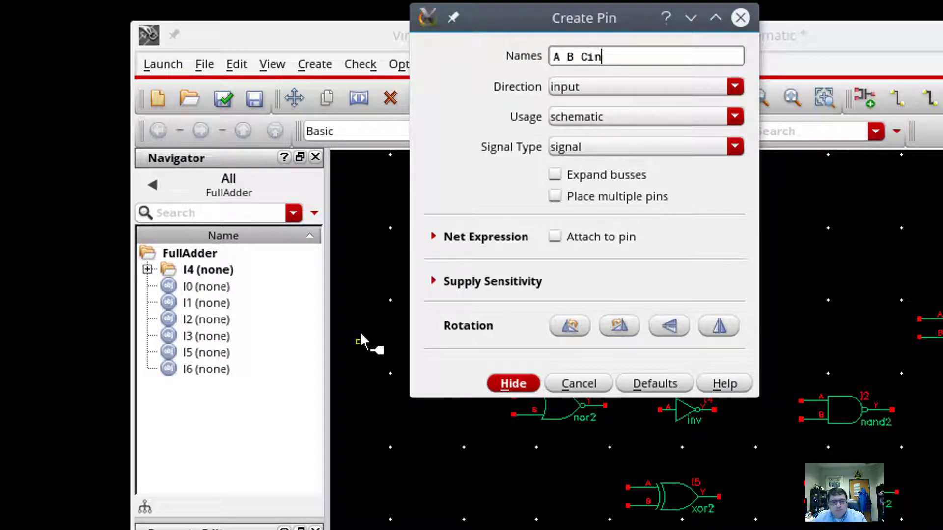
{"action": "left_click", "coordinate": [368, 250]}
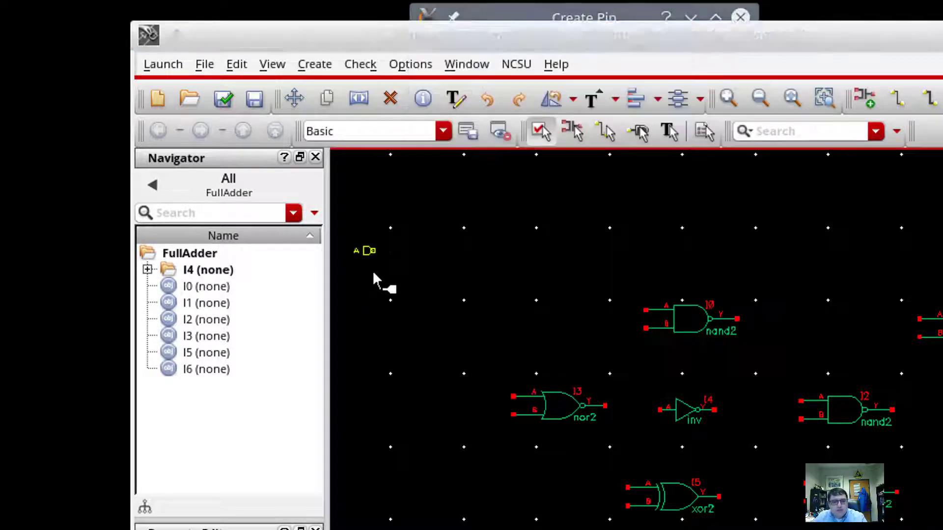
{"action": "left_click", "coordinate": [372, 318]}
{"action": "left_click", "coordinate": [376, 375]}
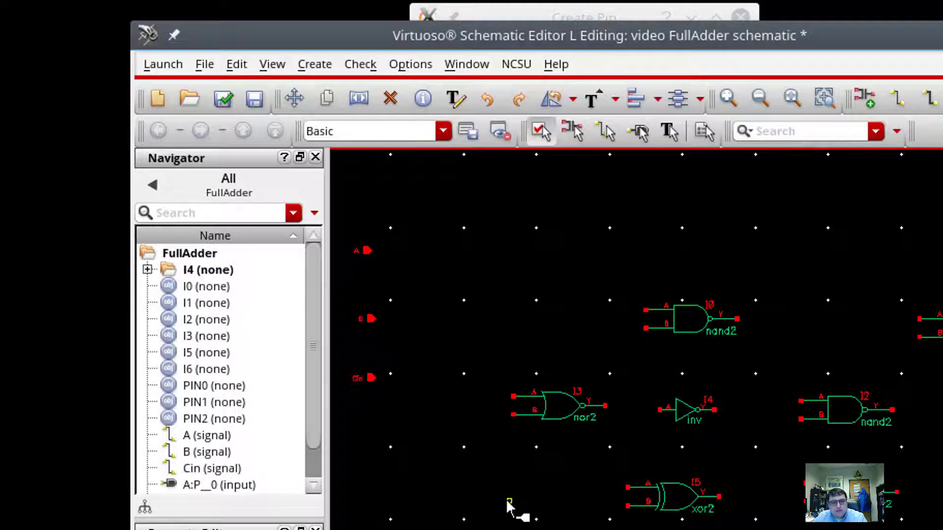
Place output pins Cout and Sum to the right of the gates.
{"action": "left_click", "coordinate": [316, 66]}
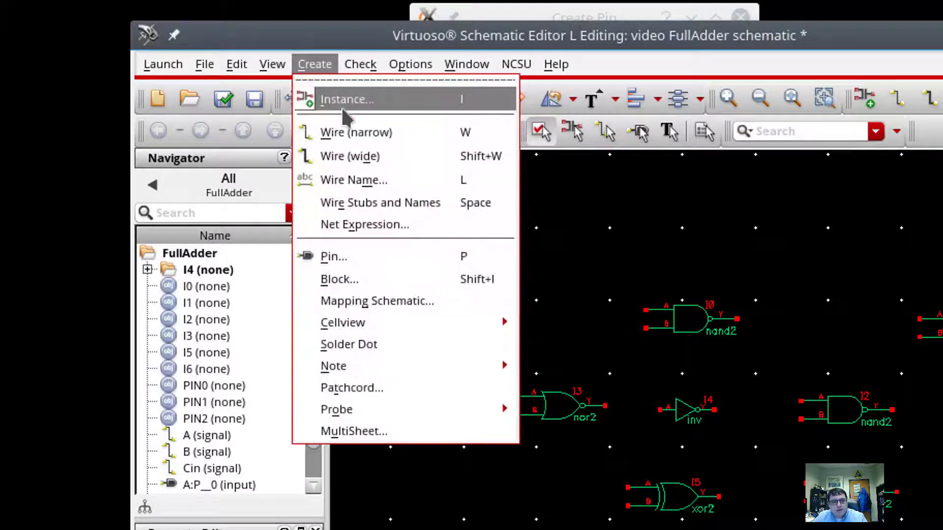
{"action": "left_click", "coordinate": [333, 256]}
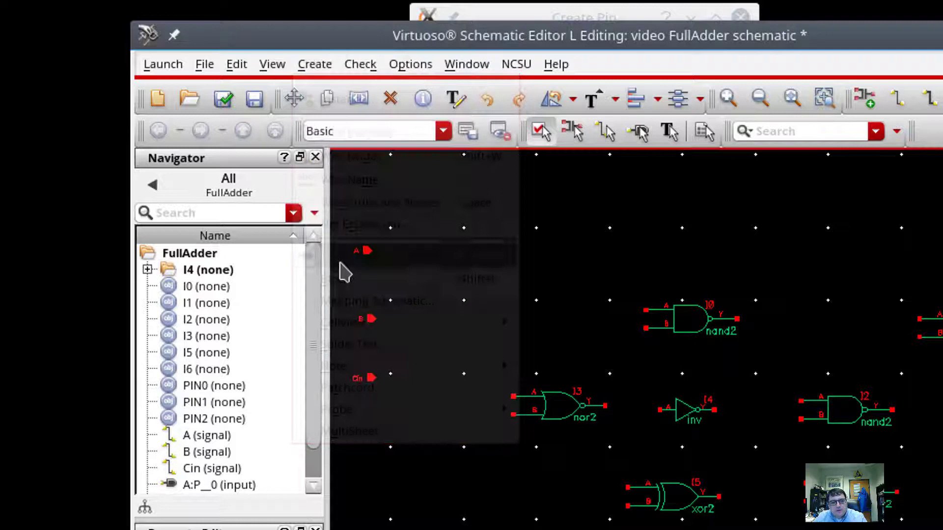
{"action": "left_click", "coordinate": [512, 11]}
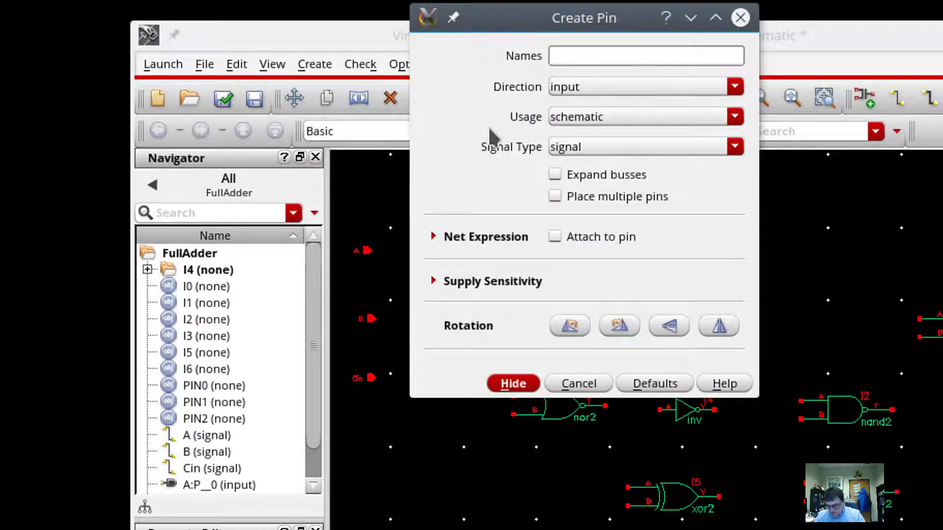
{"action": "type", "text": "Cout Sum"}
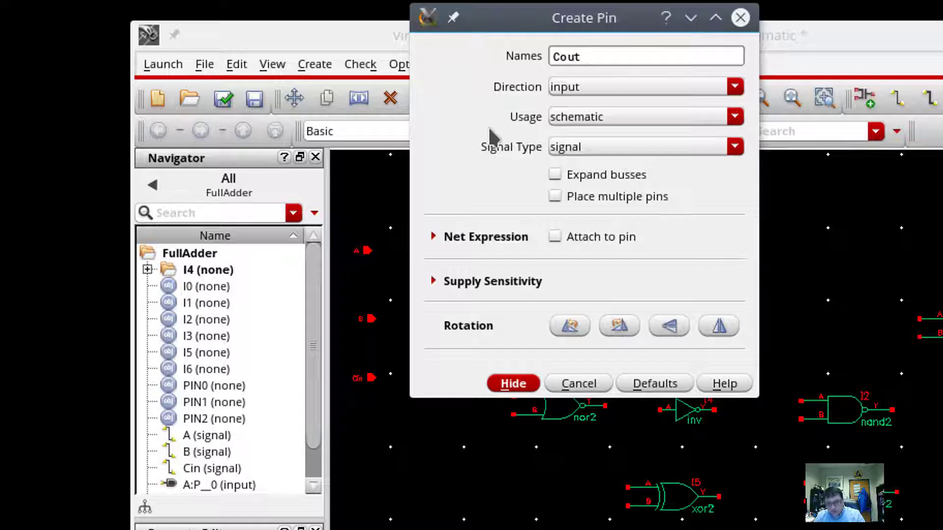
{"action": "left_click", "coordinate": [596, 86]}
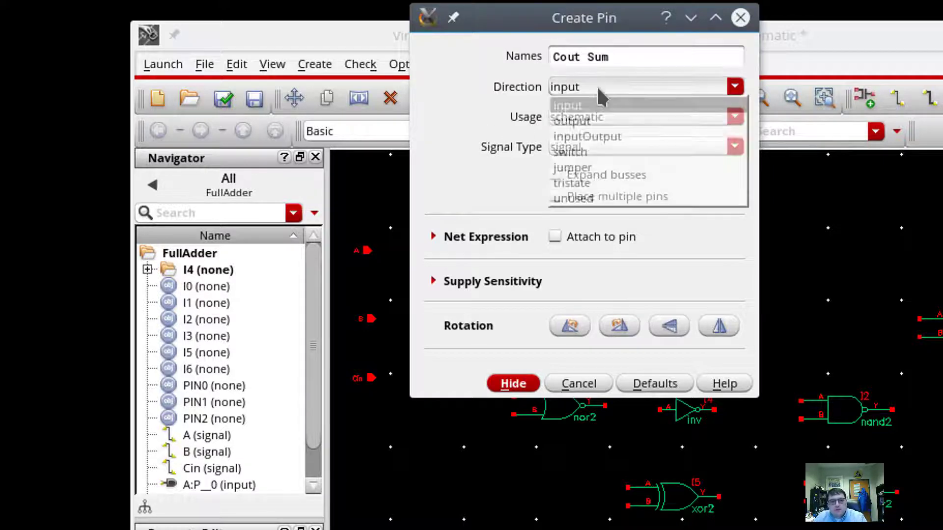
{"action": "left_click", "coordinate": [570, 121]}
{"action": "left_click", "coordinate": [942, 309]}
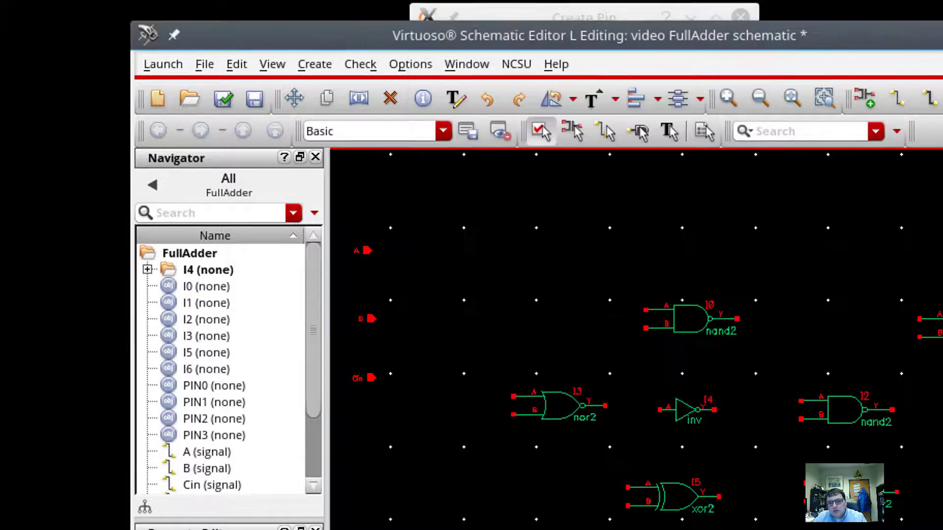
{"action": "left_click", "coordinate": [942, 455]}
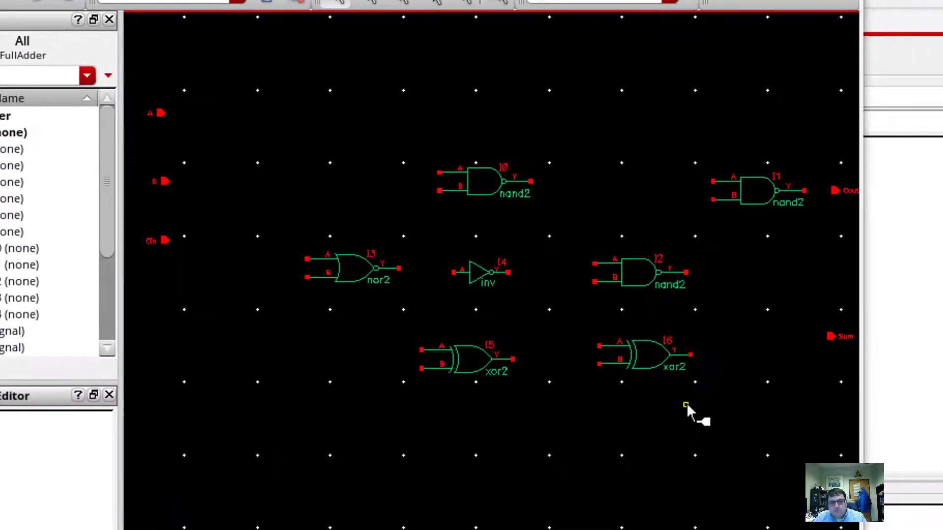
{"action": "key", "text": "Escape"}
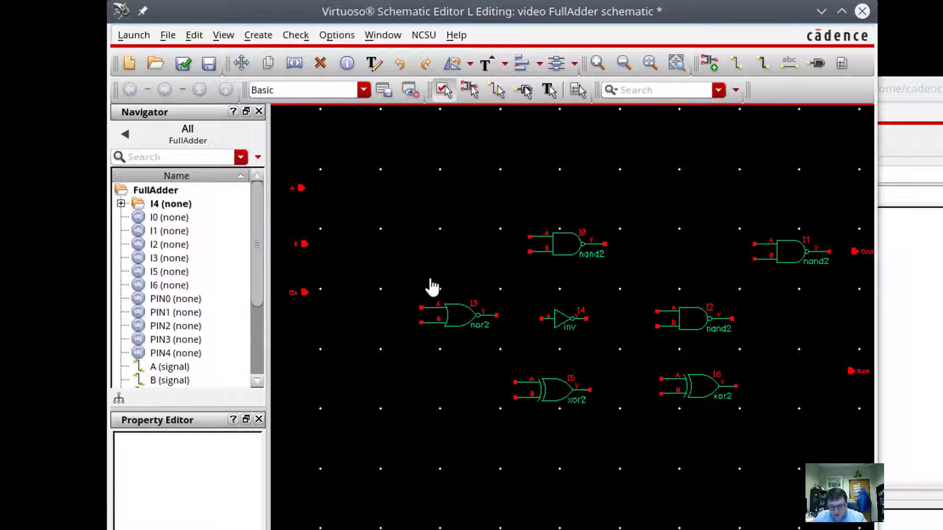
Move nand2 I0 to the top left and wire pins A and B to its inputs.
{"action": "key", "text": "c"}
{"action": "left_click", "coordinate": [560, 244]}
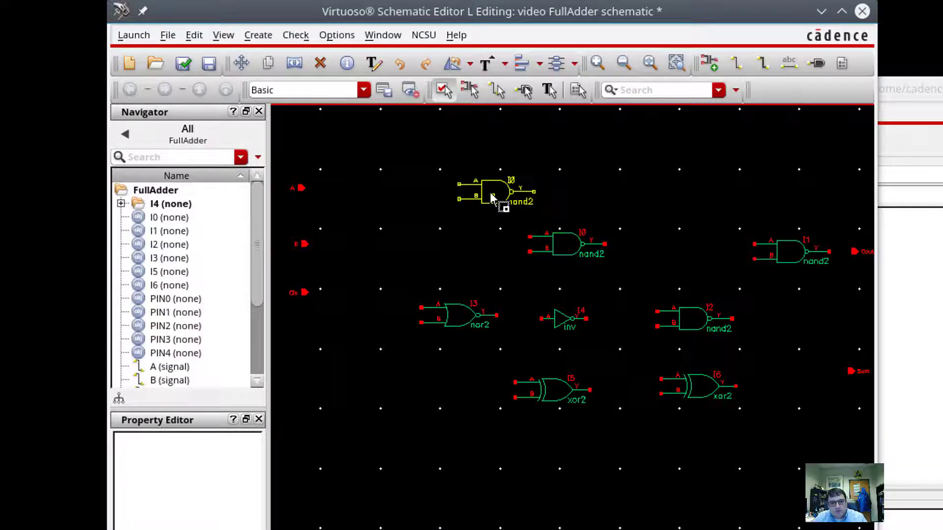
{"action": "left_click", "coordinate": [483, 191]}
{"action": "key", "text": "w"}
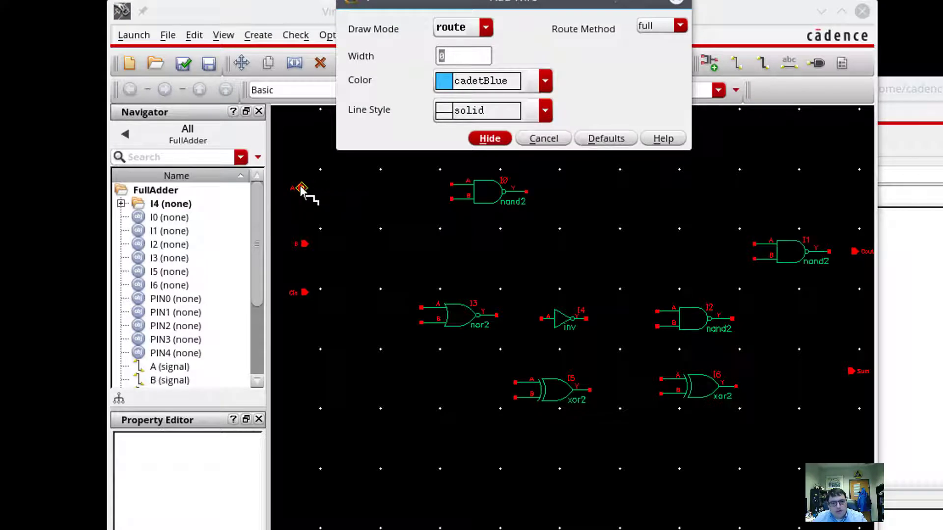
{"action": "left_click", "coordinate": [301, 188]}
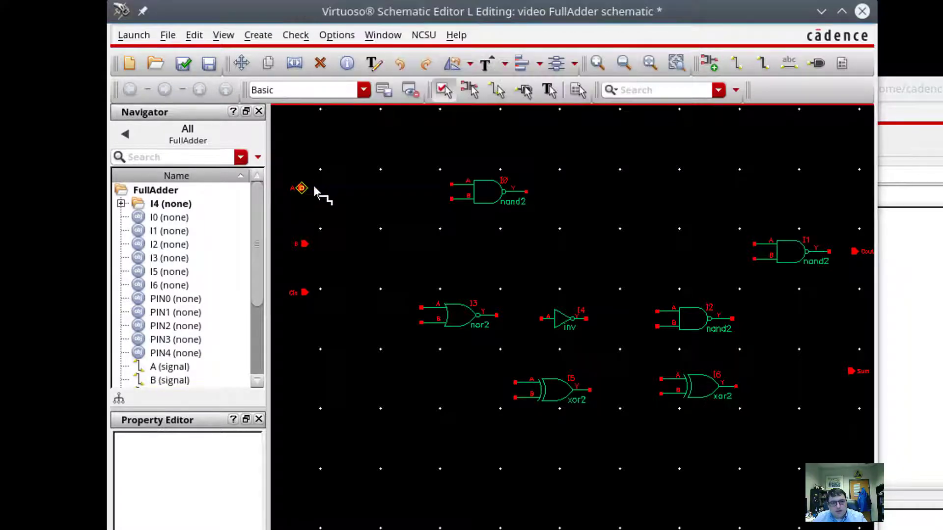
{"action": "left_click", "coordinate": [451, 185]}
{"action": "left_click_drag", "start_coordinate": [305, 244], "coordinate": [301, 211]}
{"action": "left_click", "coordinate": [300, 210]}
{"action": "left_click", "coordinate": [451, 199]}
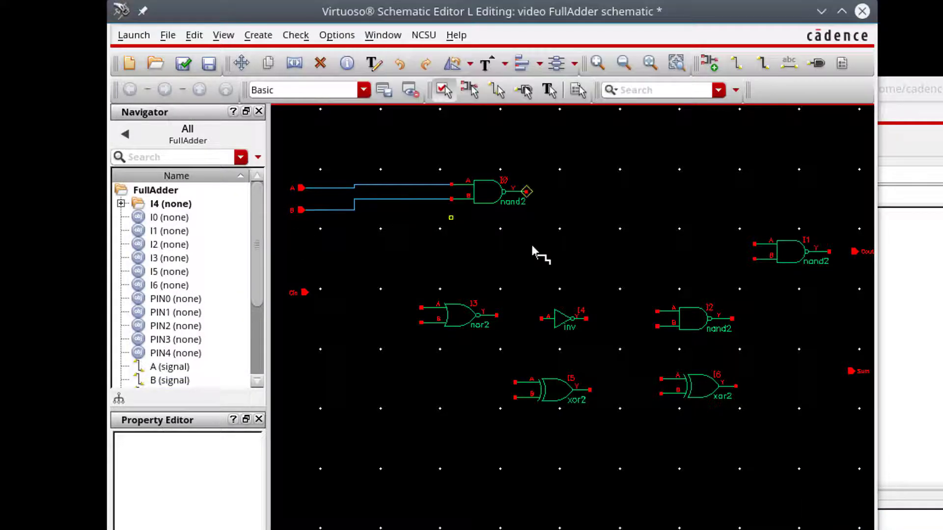
Move nor2 I3 below I0 and wire the A and B nets to its inputs.
{"action": "left_click_drag", "start_coordinate": [457, 327], "coordinate": [400, 254]}
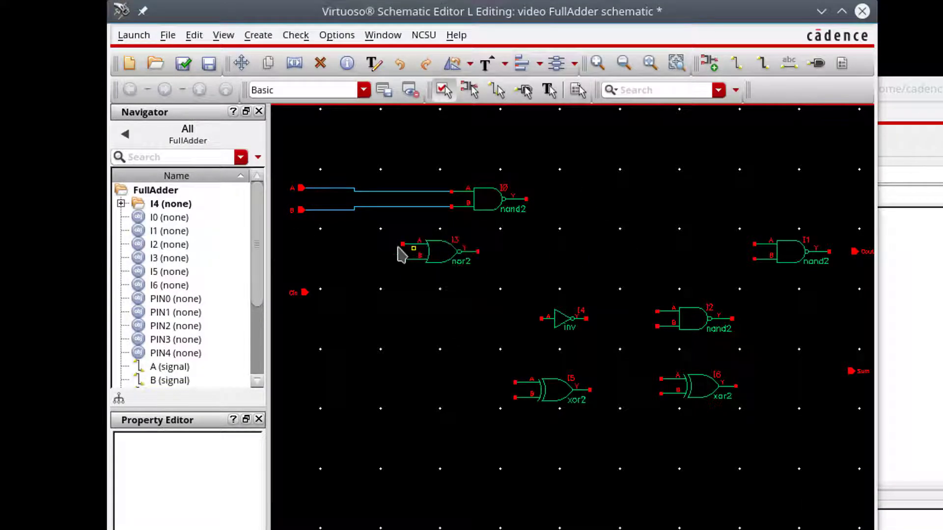
{"action": "left_click", "coordinate": [358, 190]}
{"action": "left_click", "coordinate": [402, 244]}
{"action": "left_click", "coordinate": [403, 259]}
{"action": "left_click", "coordinate": [343, 210]}
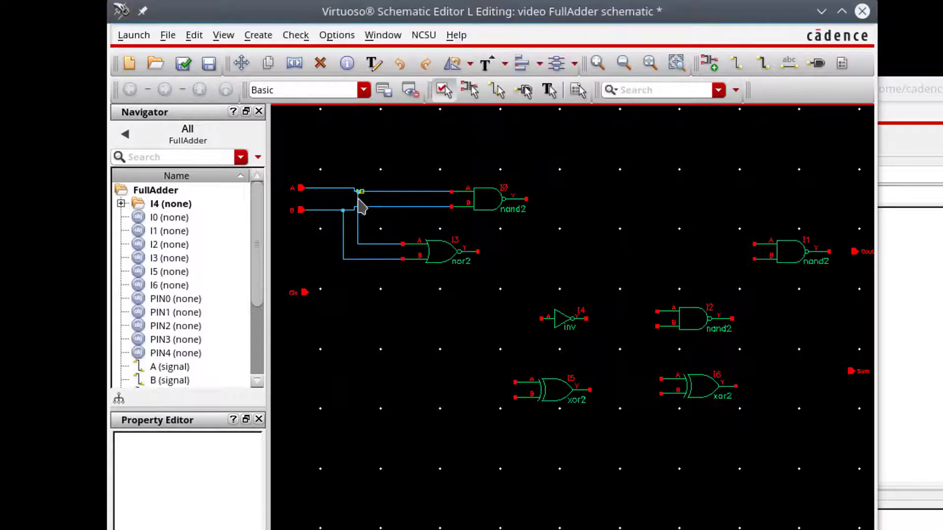
Place inverter I4 beside the nor2 and connect the nor2 output to it.
{"action": "left_click_drag", "start_coordinate": [562, 319], "coordinate": [515, 260]}
{"action": "key", "text": "w"}
{"action": "left_click", "coordinate": [477, 251]}
{"action": "left_click", "coordinate": [514, 251]}
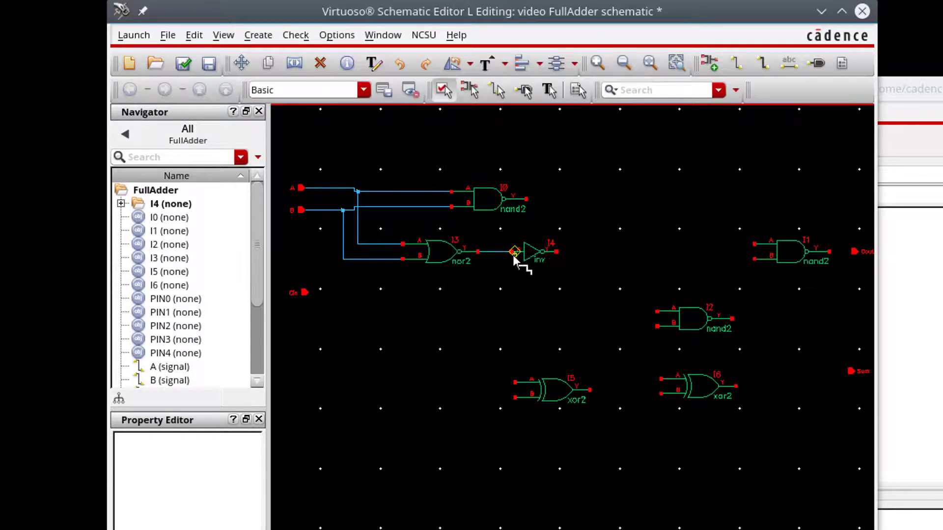
Move xor2 I5 below the nor2, lower the Cin pin, and wire the A and B nets to I5.
{"action": "key", "text": "Escape"}
{"action": "left_click_drag", "start_coordinate": [564, 391], "coordinate": [501, 295]}
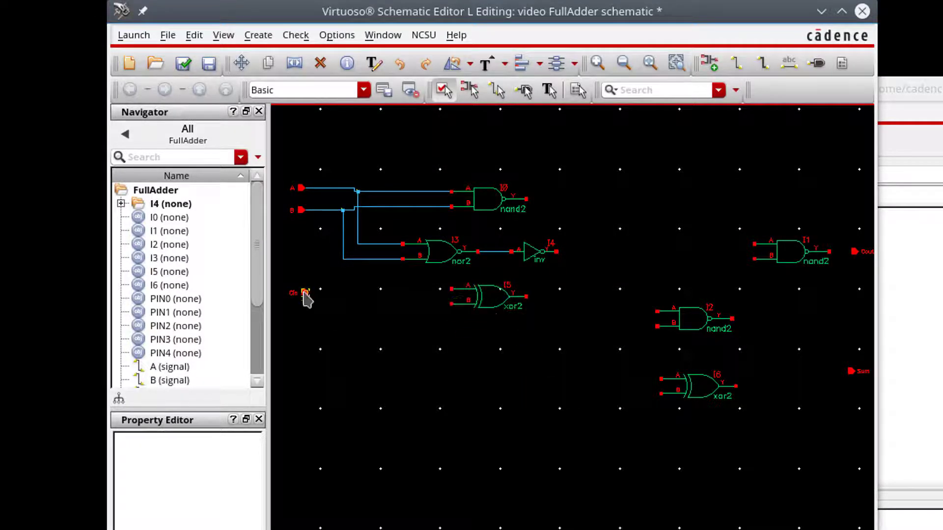
{"action": "left_click_drag", "start_coordinate": [307, 298], "coordinate": [310, 353]}
{"action": "key", "text": "w"}
{"action": "left_click", "coordinate": [357, 244]}
{"action": "left_click", "coordinate": [452, 289]}
{"action": "left_click", "coordinate": [343, 263]}
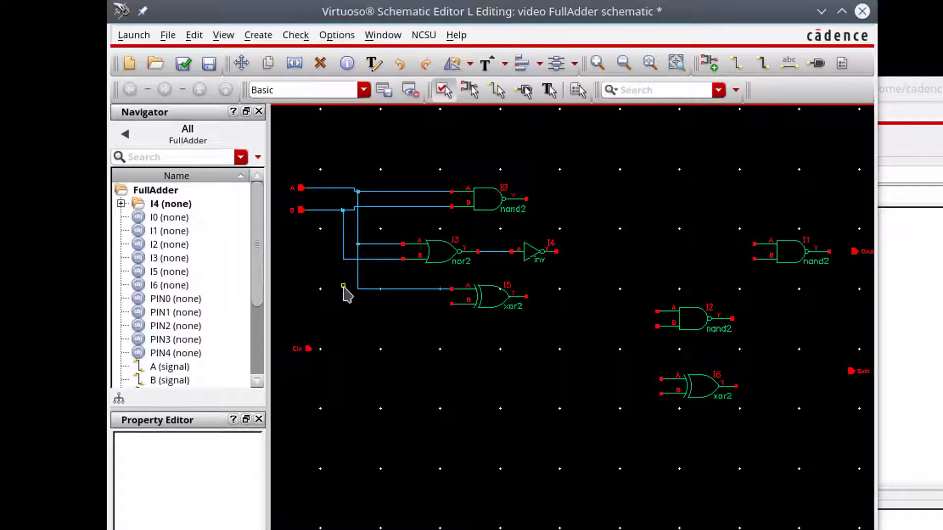
{"action": "left_click", "coordinate": [451, 305]}
Move nand2 I2 near the inverter and wire the inverter output and Cin to its inputs.
{"action": "left_click_drag", "start_coordinate": [689, 328], "coordinate": [668, 281]}
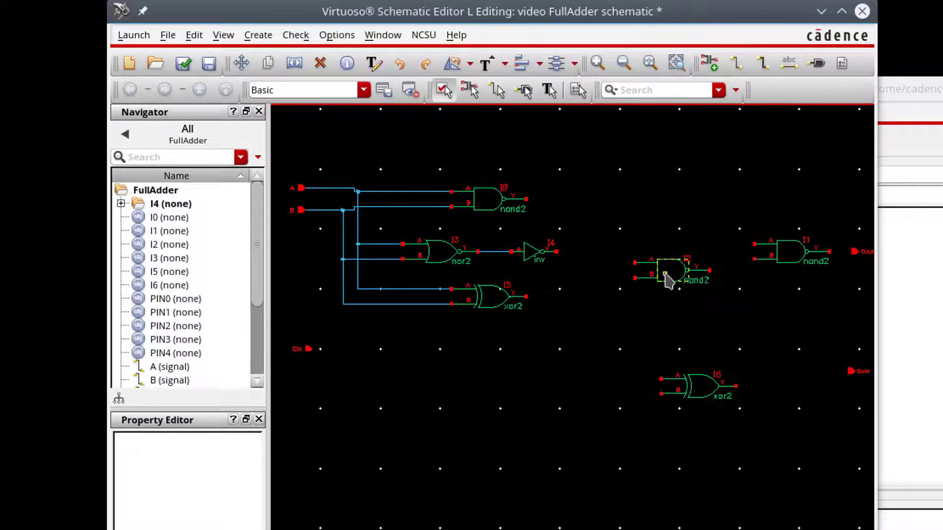
{"action": "key", "text": "w"}
{"action": "left_click", "coordinate": [556, 252]}
{"action": "left_click", "coordinate": [634, 262]}
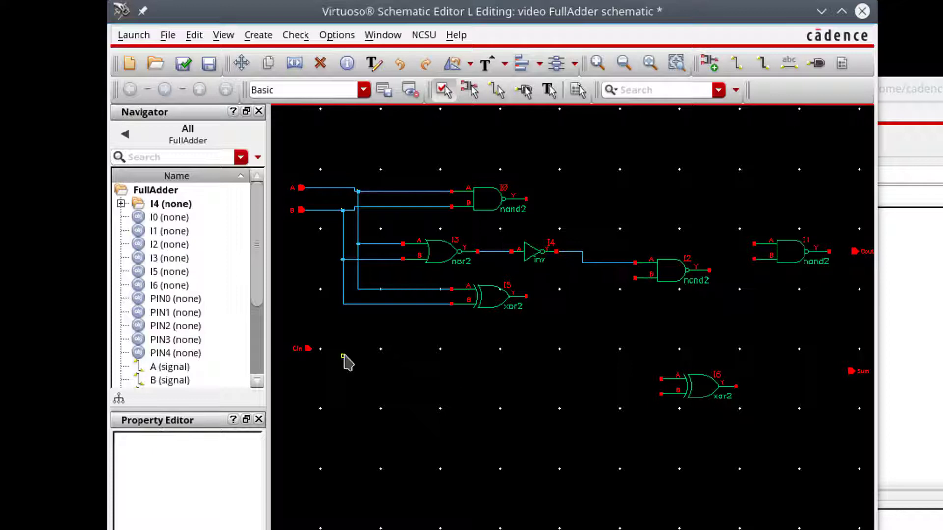
{"action": "left_click", "coordinate": [309, 348]}
{"action": "left_click", "coordinate": [634, 279]}
Place xor2 I6 below I2 and wire I5's output and Cin to its inputs.
{"action": "key", "text": "c"}
{"action": "left_click", "coordinate": [705, 394]}
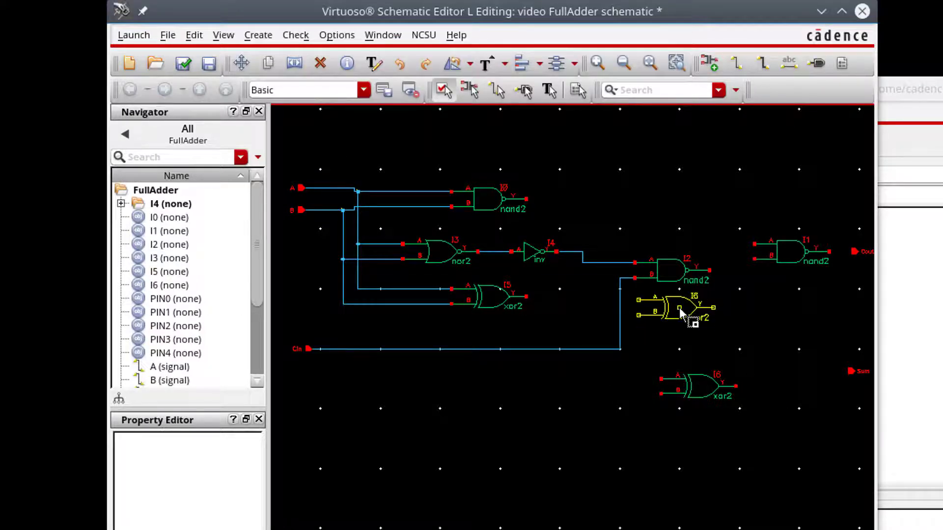
{"action": "left_click", "coordinate": [680, 312]}
{"action": "key", "text": "w"}
{"action": "left_click", "coordinate": [526, 296]}
{"action": "left_click", "coordinate": [638, 300]}
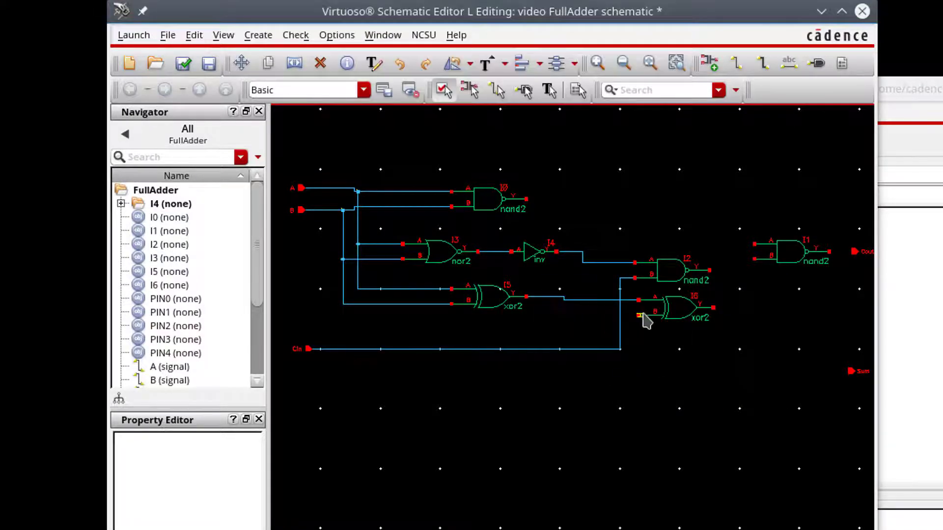
{"action": "key", "text": "w"}
{"action": "left_click", "coordinate": [638, 315]}
{"action": "left_click", "coordinate": [619, 315]}
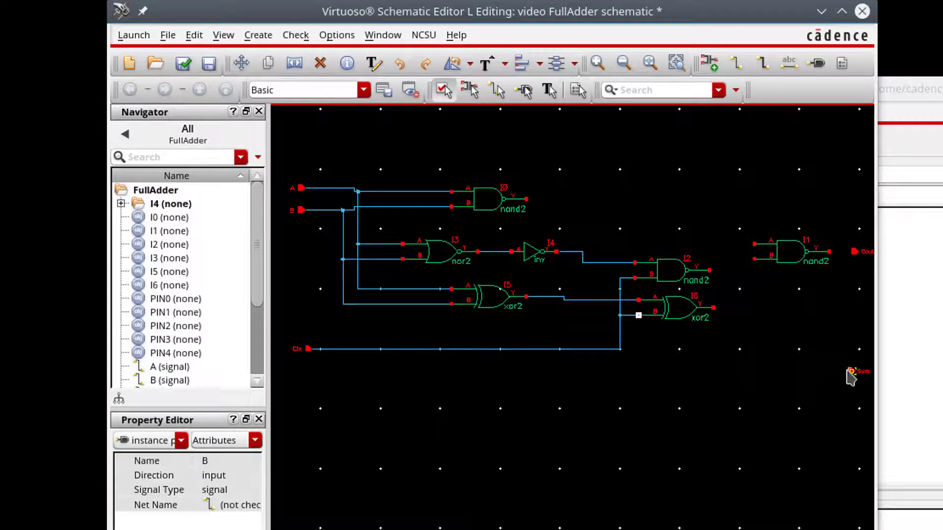
Wire I6's output to the Sum pin and the I2 and I0 outputs into nand2 I1.
{"action": "left_click", "coordinate": [798, 311]}
{"action": "key", "text": "w"}
{"action": "left_click", "coordinate": [754, 259]}
{"action": "left_click", "coordinate": [709, 270]}
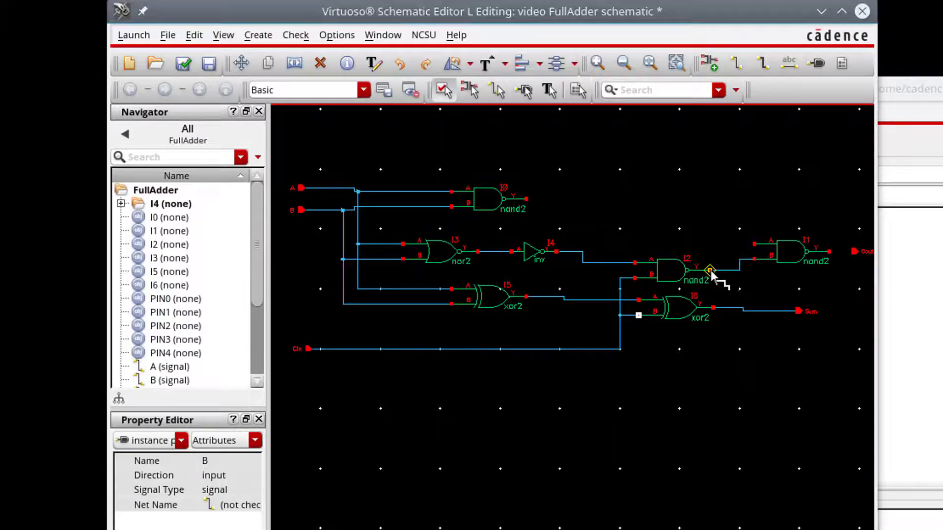
{"action": "left_click", "coordinate": [754, 244]}
{"action": "left_click", "coordinate": [525, 199]}
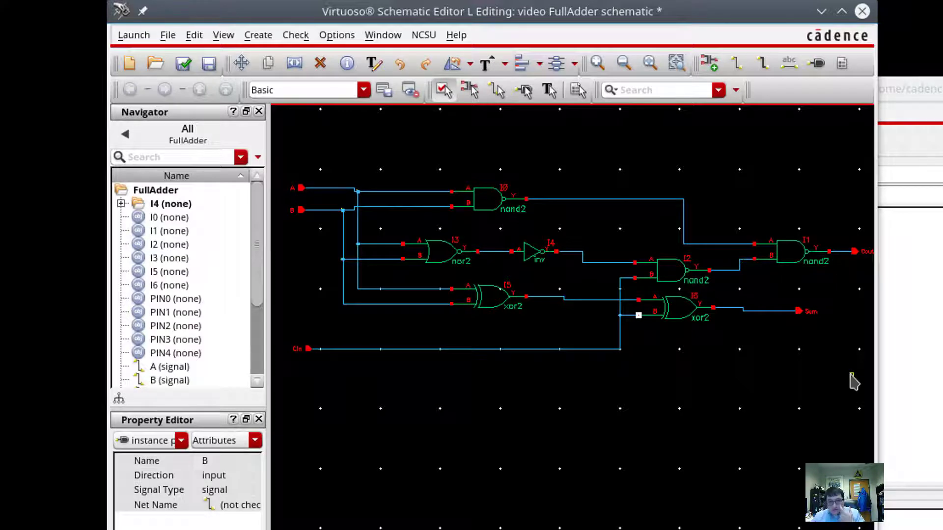
{"action": "left_click", "coordinate": [729, 397]}
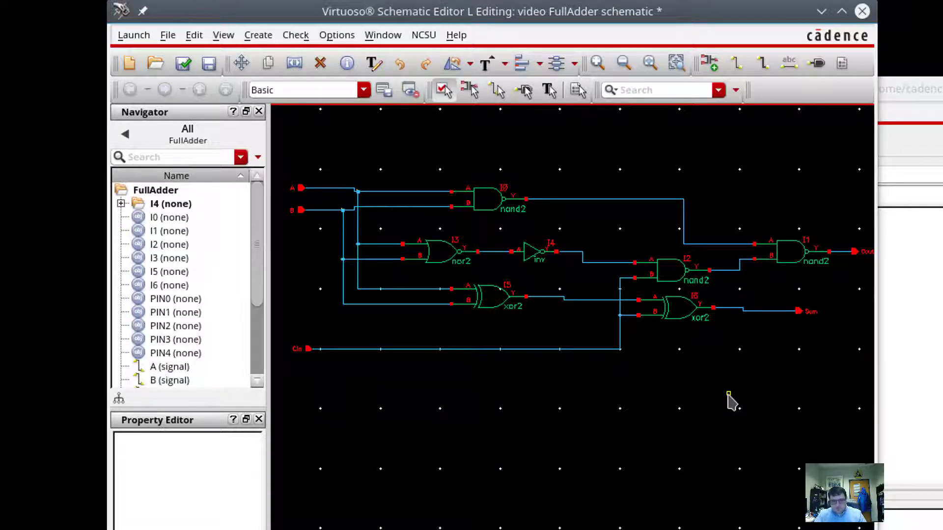
{"action": "key", "text": "ctrl+o"}
{"action": "key", "text": "Escape"}
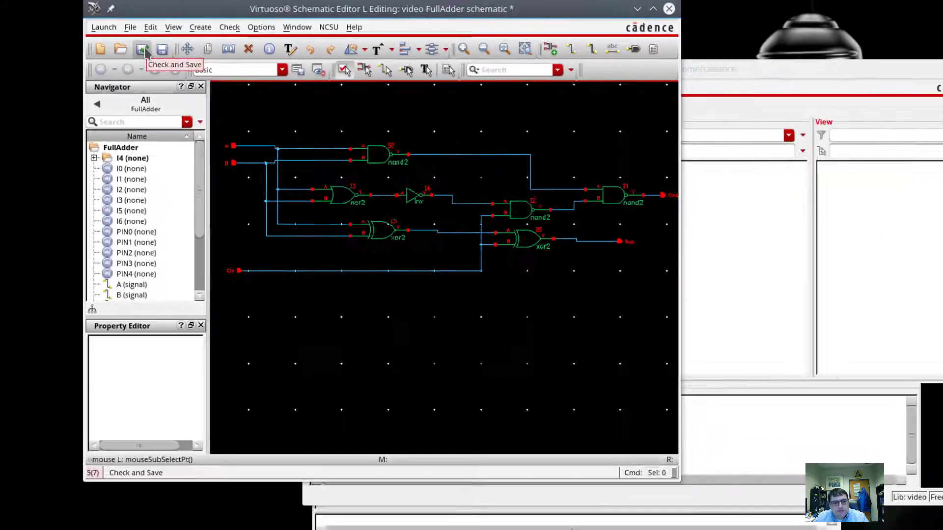
Check and save the FullAdder schematic and review its 4 floating-net warnings in the log.
{"action": "left_click", "coordinate": [185, 67]}
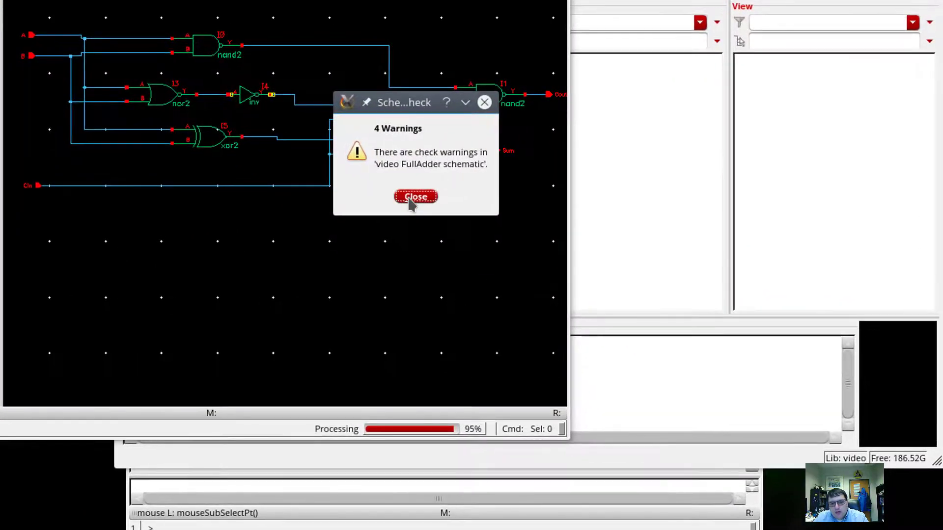
{"action": "left_click", "coordinate": [415, 198]}
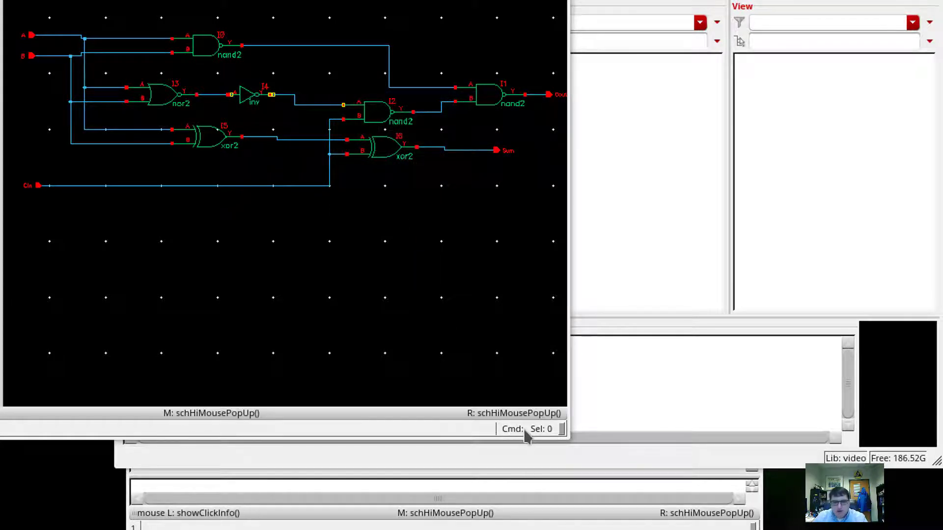
{"action": "left_click", "coordinate": [400, 485]}
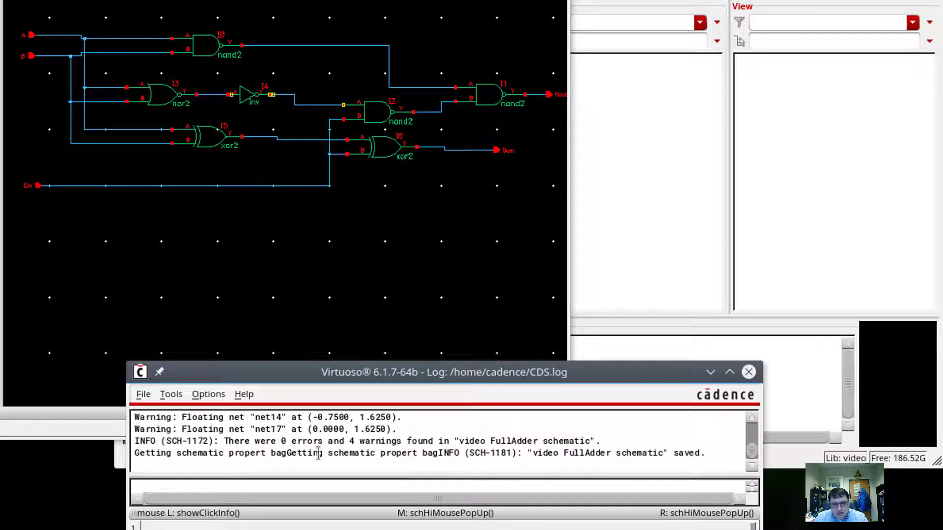
{"action": "scroll", "coordinate": [309, 450], "scroll_direction": "up", "scroll_amount": 1}
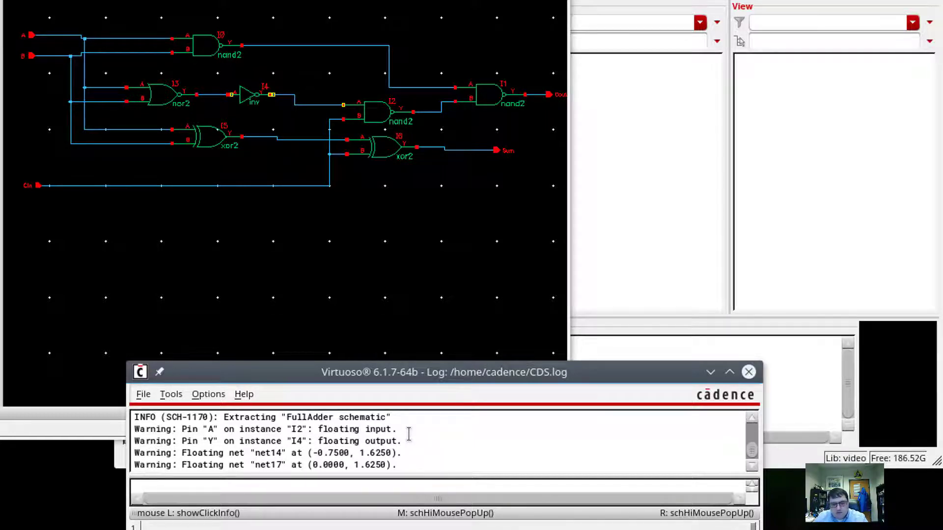
Delete the stray pin and wire stub after inverter I4 and reconnect the wire to I4's output.
{"action": "left_click", "coordinate": [305, 132]}
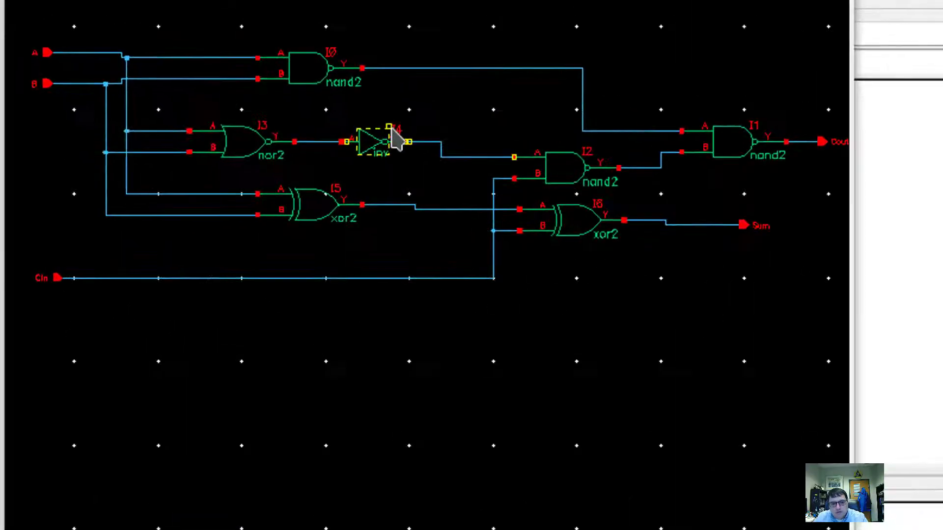
{"action": "scroll", "coordinate": [468, 162], "scroll_direction": "up", "scroll_amount": 5}
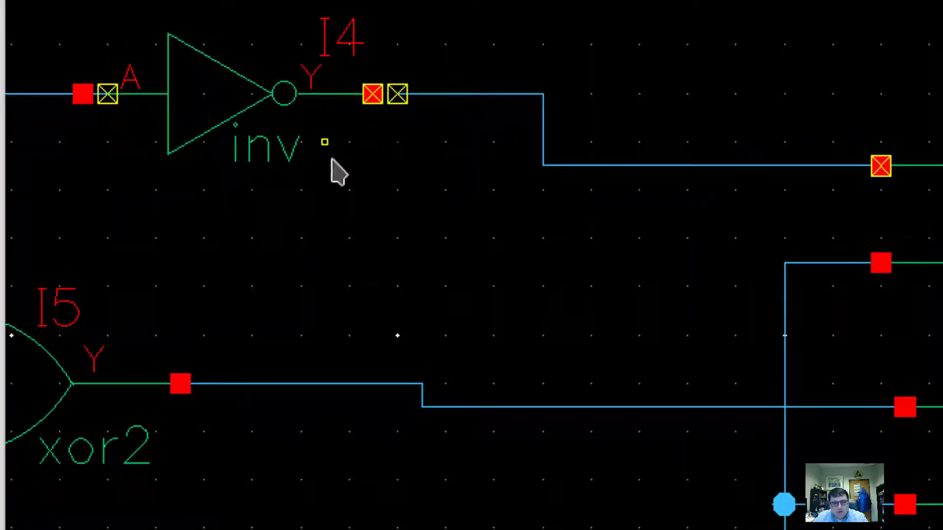
{"action": "left_click", "coordinate": [373, 96]}
{"action": "left_click", "coordinate": [426, 101]}
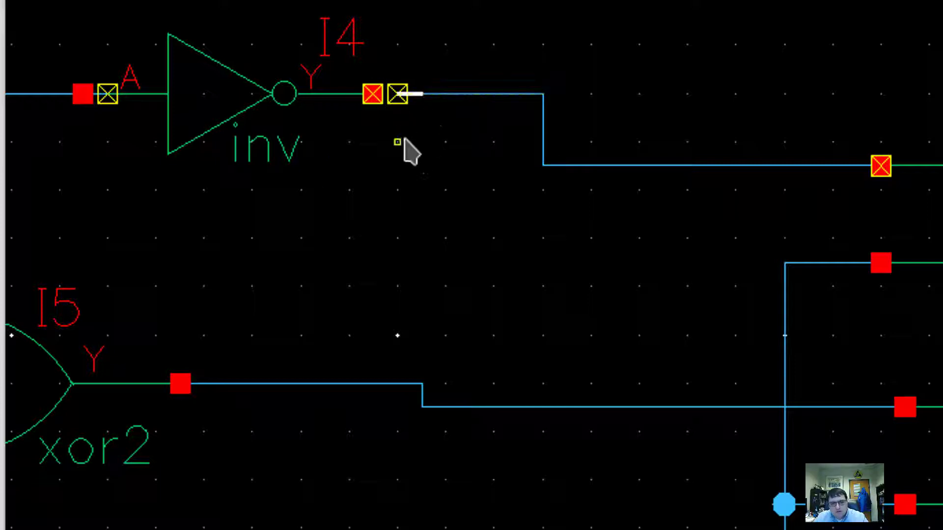
{"action": "left_click", "coordinate": [399, 103], "text": "shift"}
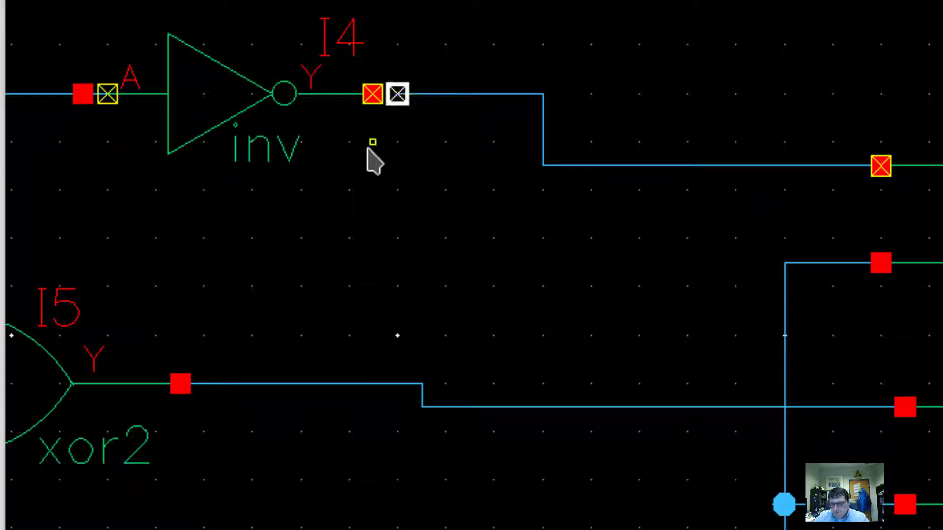
{"action": "key", "text": "Delete"}
{"action": "key", "text": "w"}
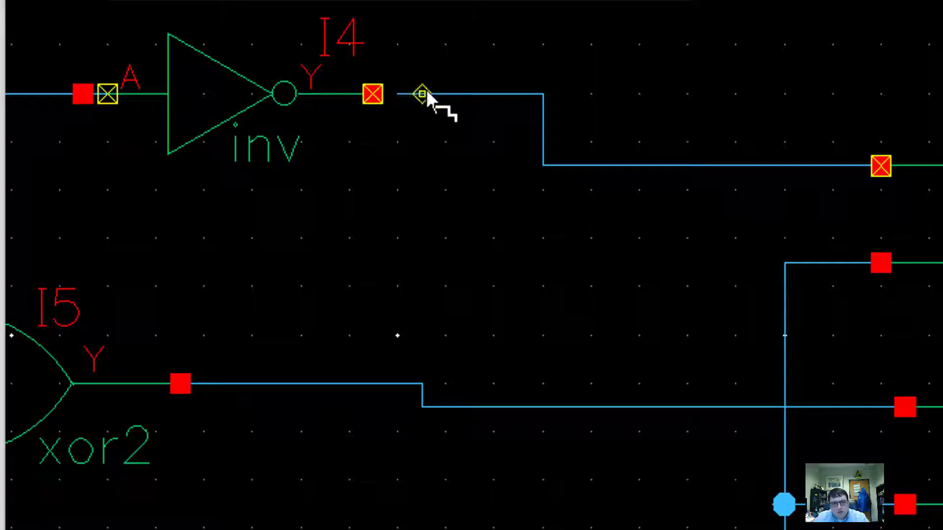
{"action": "left_click", "coordinate": [423, 94]}
{"action": "left_click", "coordinate": [376, 93]}
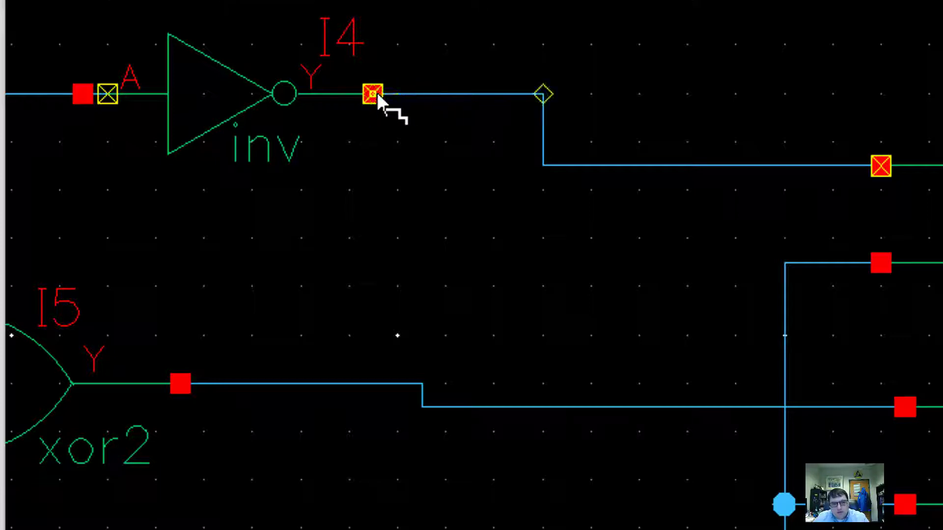
{"action": "key", "text": "Escape"}
Inspect the connection markers at inverter input A and the wire's end, then check and save again.
{"action": "left_click", "coordinate": [82, 94]}
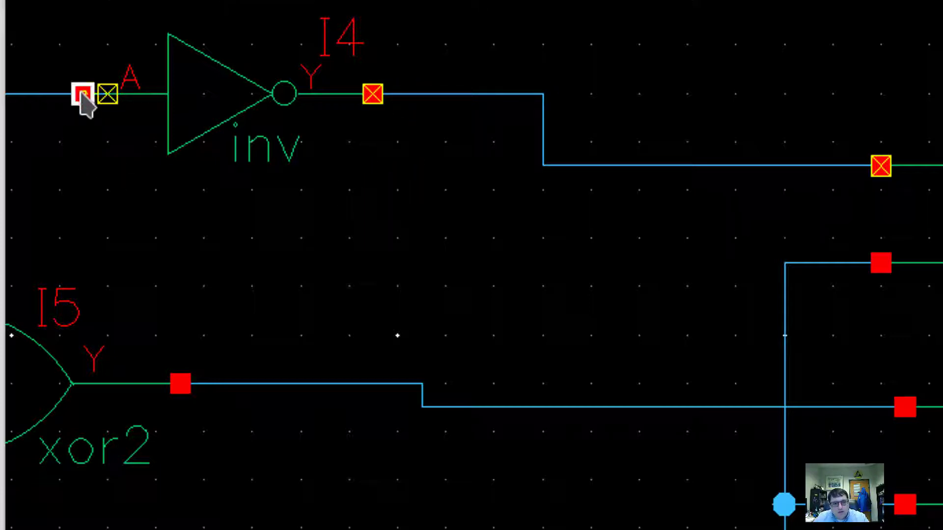
{"action": "key", "text": "w"}
{"action": "left_click", "coordinate": [106, 93]}
{"action": "key", "text": "Escape"}
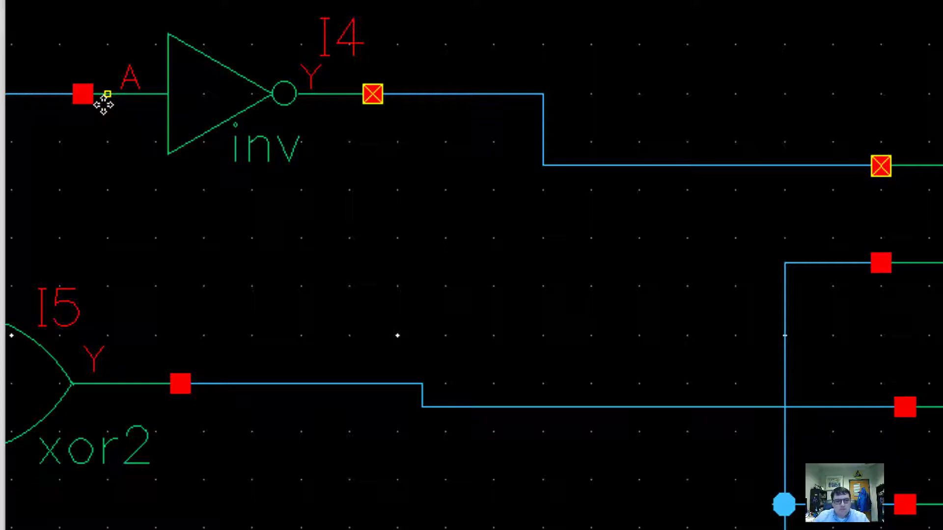
{"action": "left_click", "coordinate": [85, 96]}
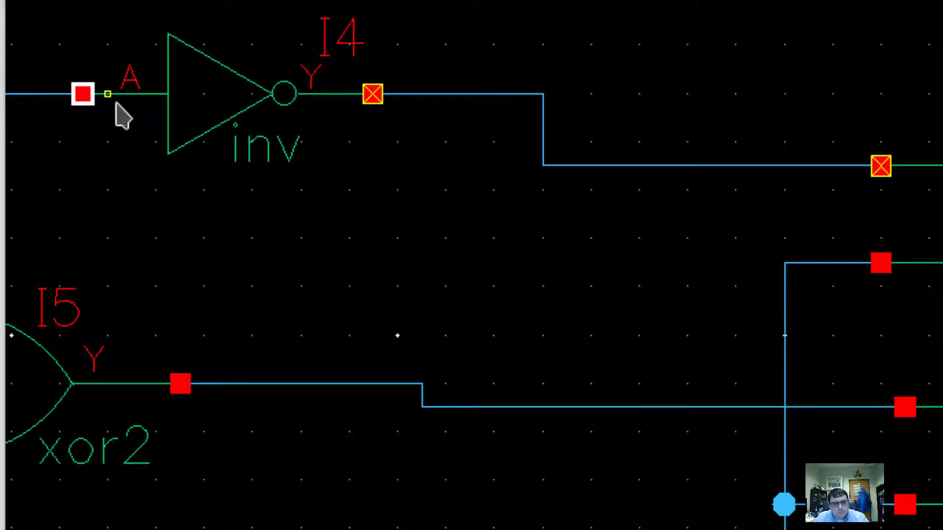
{"action": "left_click", "coordinate": [881, 165]}
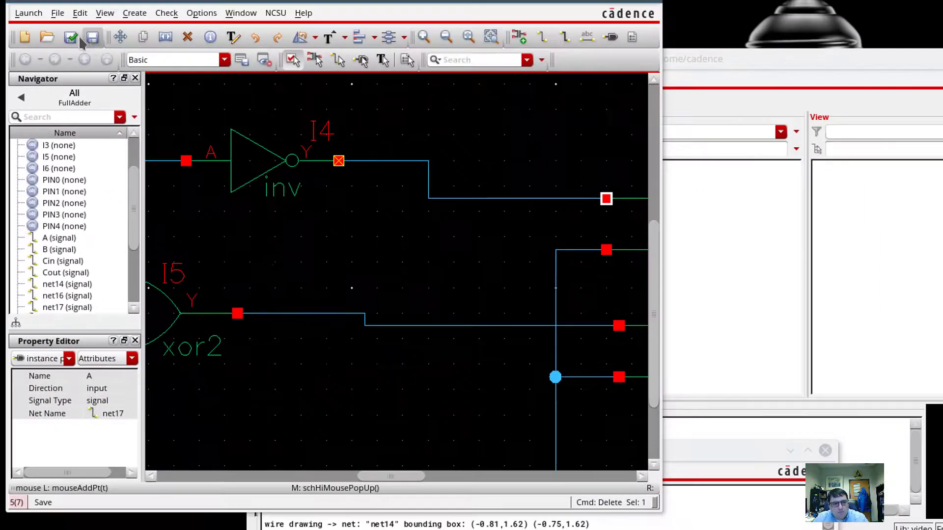
{"action": "left_click", "coordinate": [71, 38]}
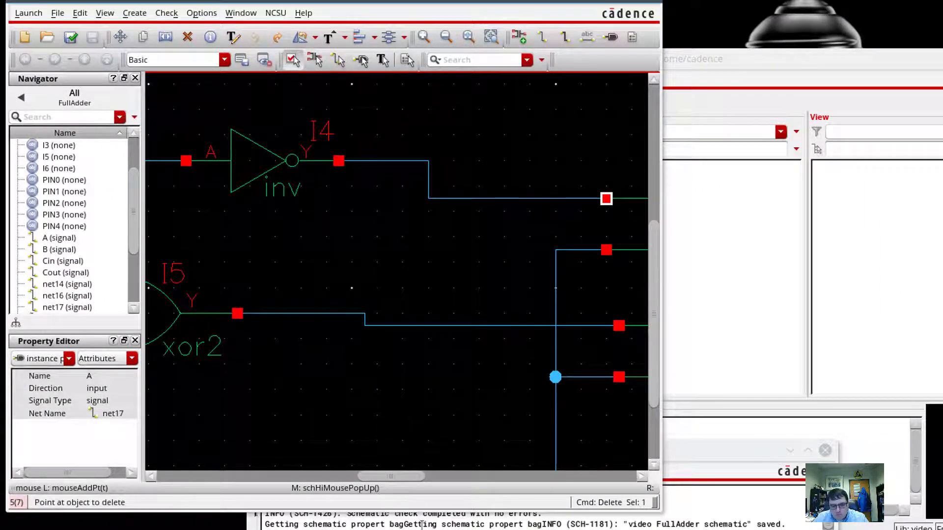
{"action": "left_click", "coordinate": [422, 523]}
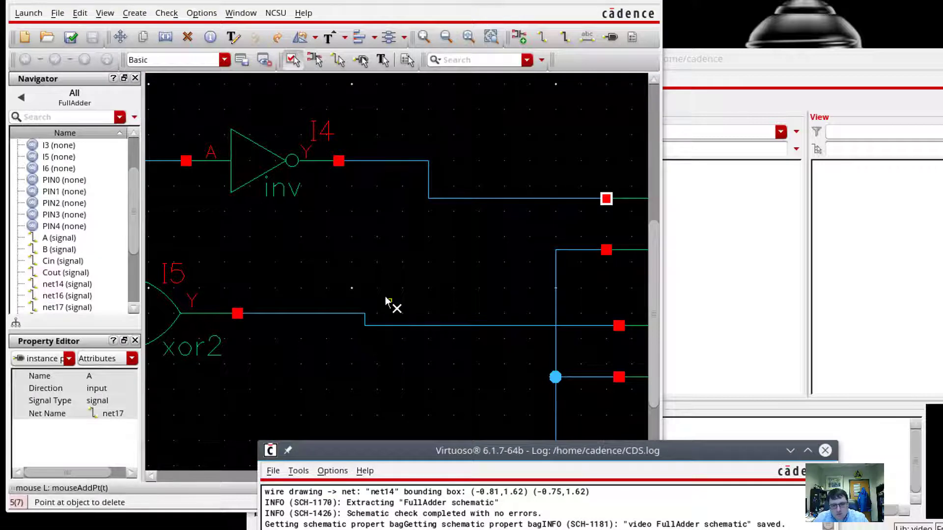
{"action": "scroll", "coordinate": [389, 307], "scroll_direction": "down", "scroll_amount": 1}
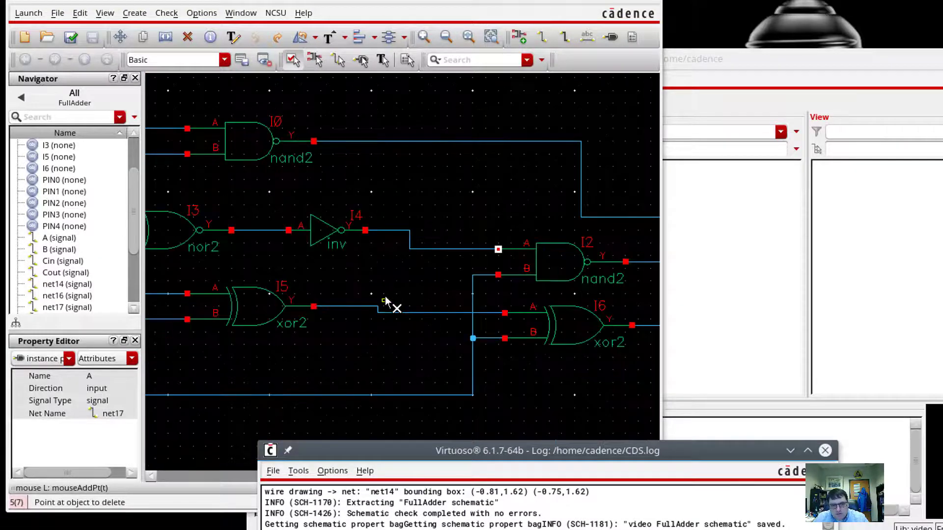
Delete the inverter-to-I2 wire and redraw it from I2's A input to the inverter output net.
{"action": "left_click", "coordinate": [456, 249]}
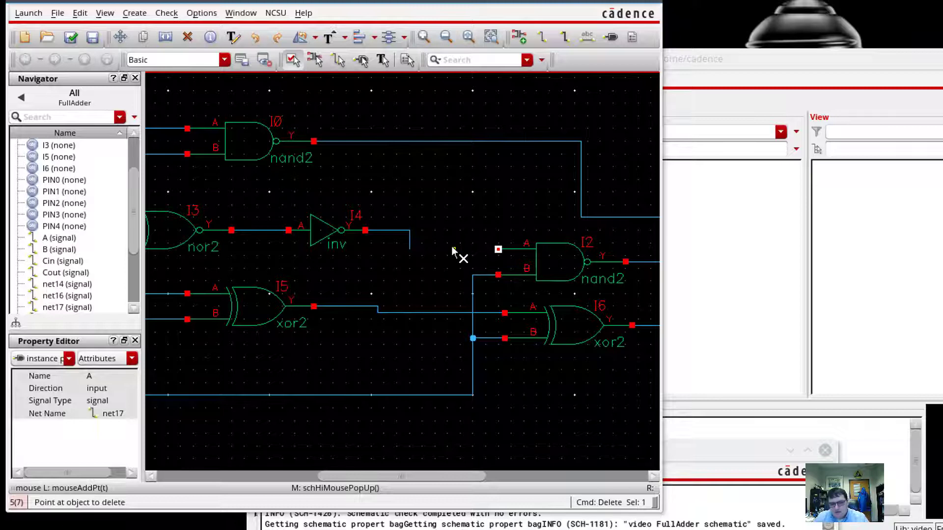
{"action": "key", "text": "w"}
{"action": "left_click", "coordinate": [499, 250]}
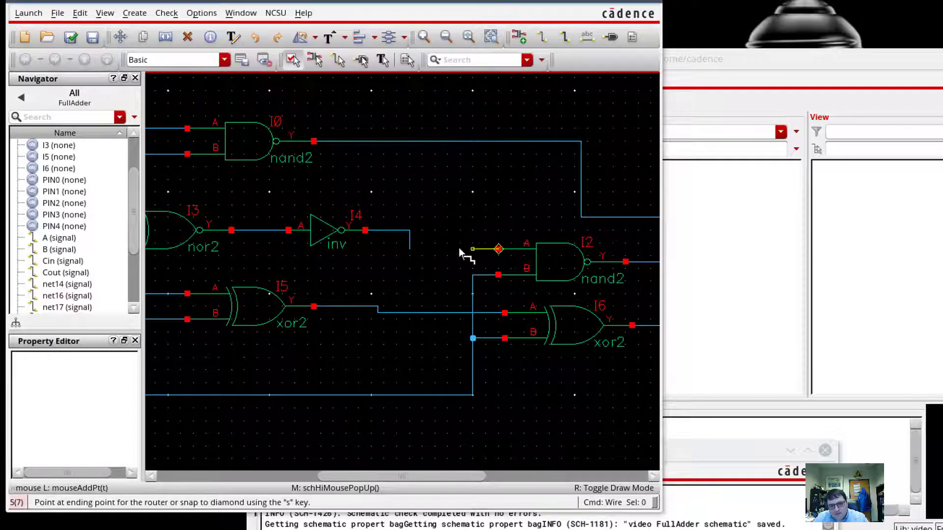
{"action": "left_click", "coordinate": [409, 249]}
{"action": "key", "text": "Escape"}
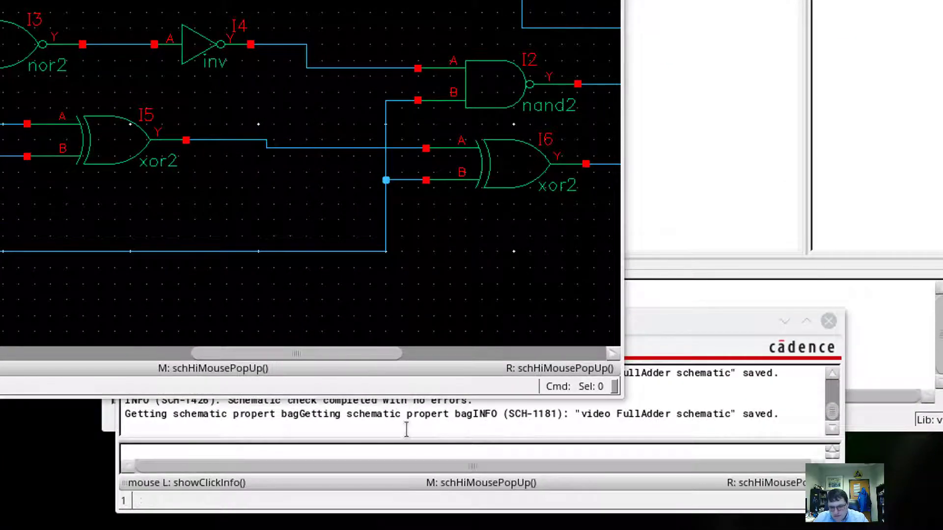
Return from the log and Library Manager to the FullAdder schematic and frame the whole circuit.
{"action": "left_click", "coordinate": [406, 432]}
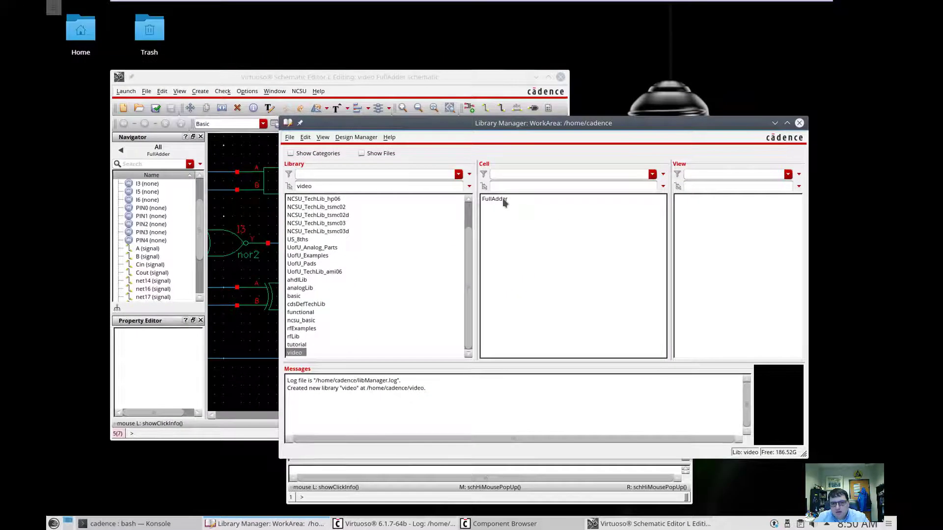
{"action": "left_click", "coordinate": [502, 199]}
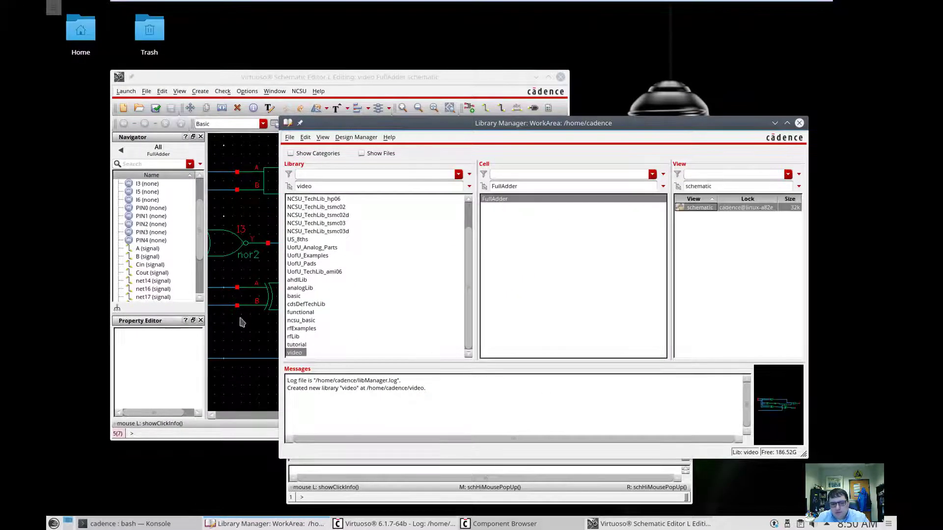
{"action": "left_click", "coordinate": [242, 388]}
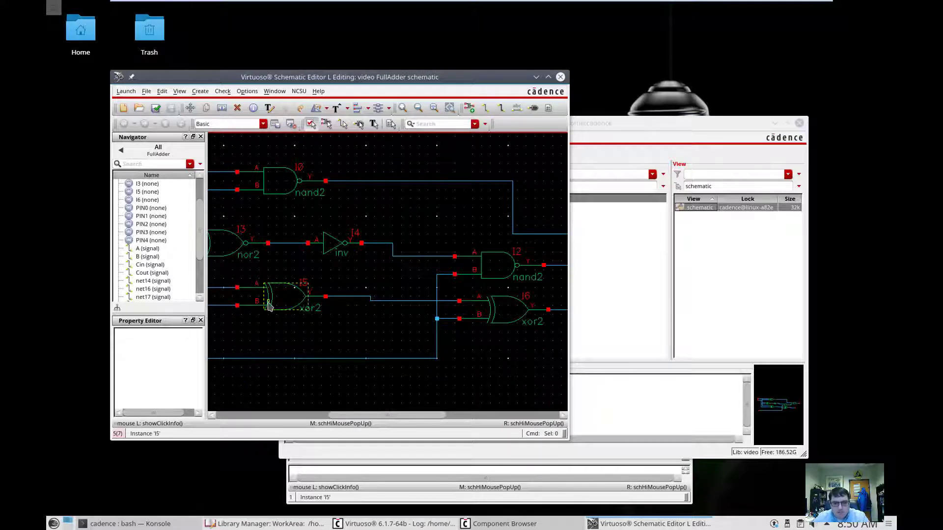
{"action": "scroll", "coordinate": [271, 301], "scroll_direction": "down", "scroll_amount": 2, "text": "ctrl"}
{"action": "scroll", "coordinate": [271, 301], "scroll_direction": "left", "scroll_amount": 4, "text": "shift"}
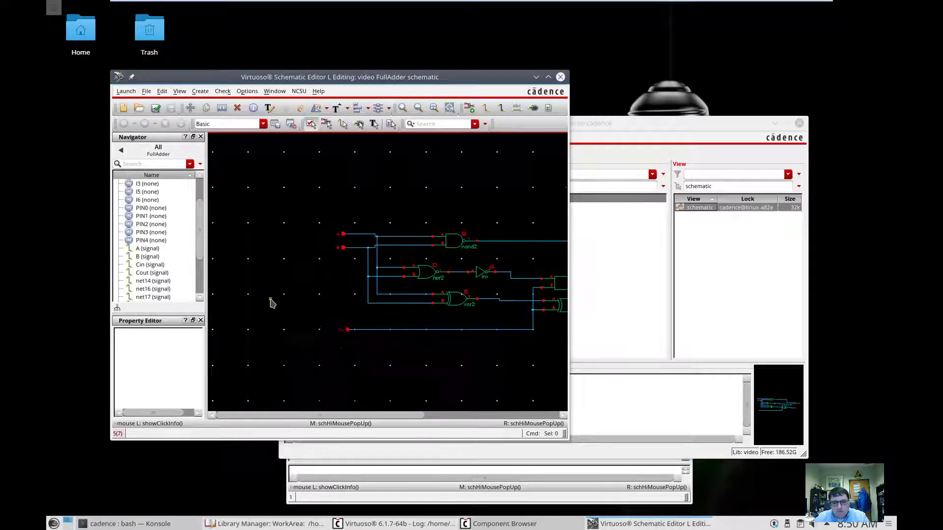
{"action": "scroll", "coordinate": [272, 301], "scroll_direction": "right", "scroll_amount": 2, "text": "shift"}
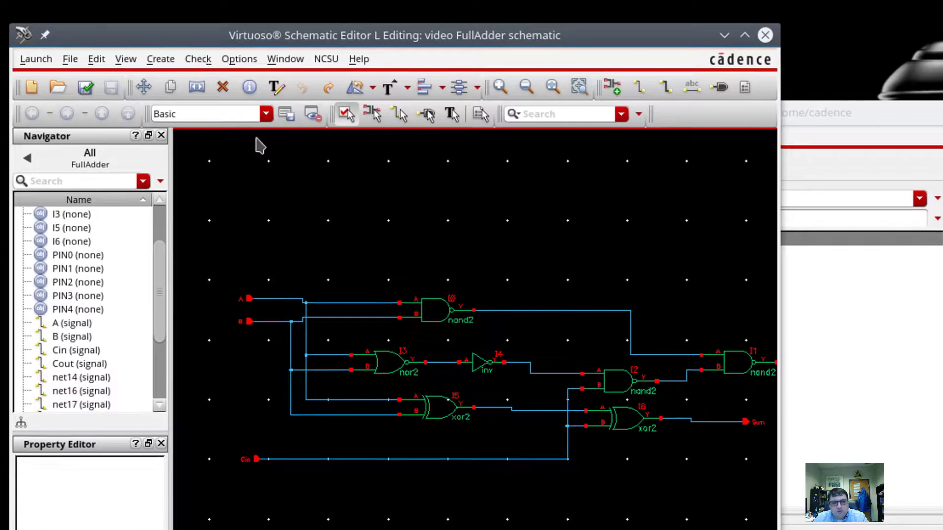
{"action": "left_click", "coordinate": [161, 59]}
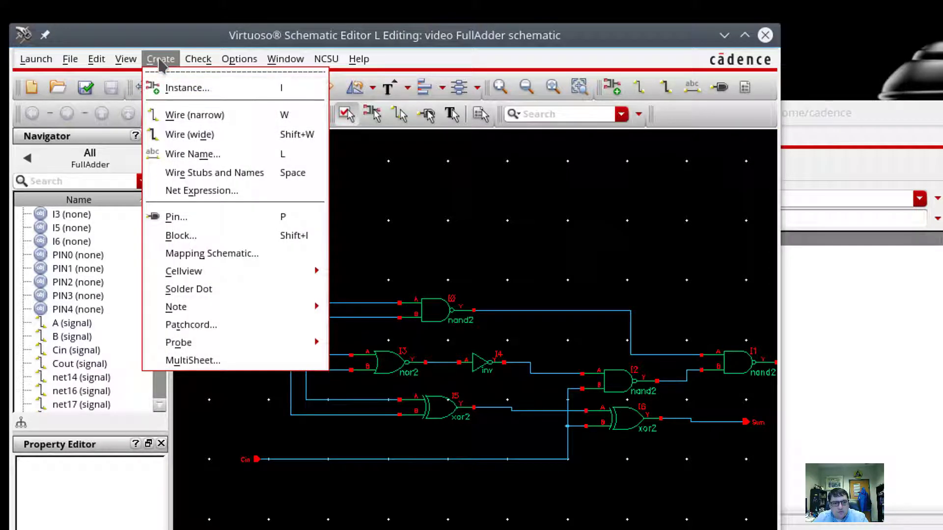
Generate a FullAdder symbol view from the schematic, accepting the default pin placement.
{"action": "mouse_move", "coordinate": [221, 271]}
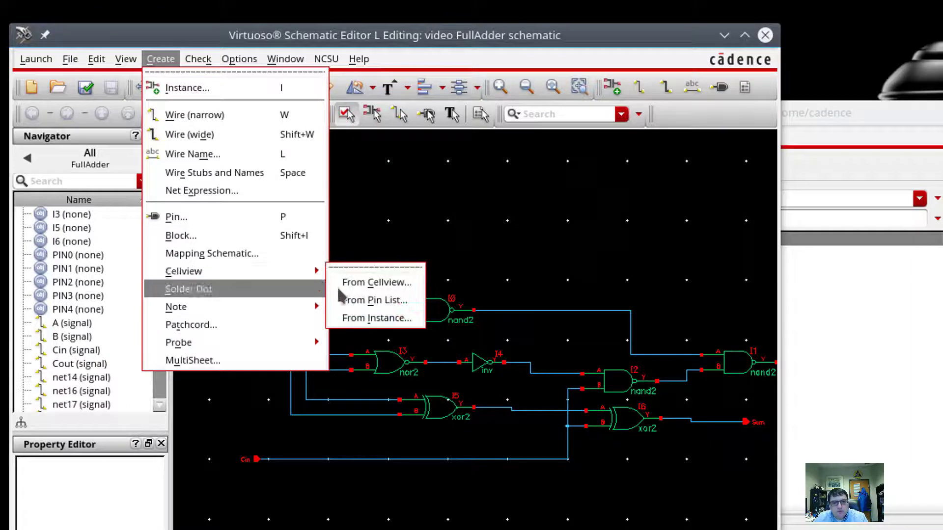
{"action": "left_click", "coordinate": [361, 288]}
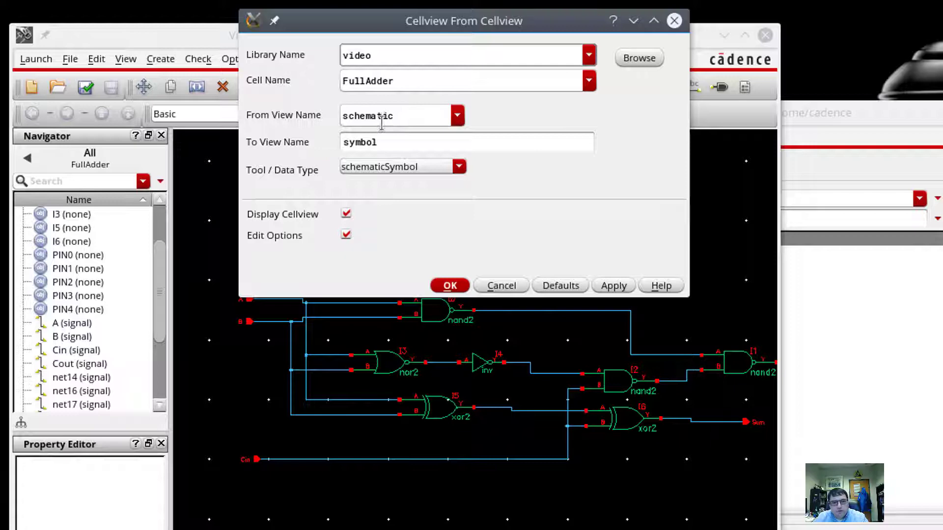
{"action": "left_click", "coordinate": [450, 285]}
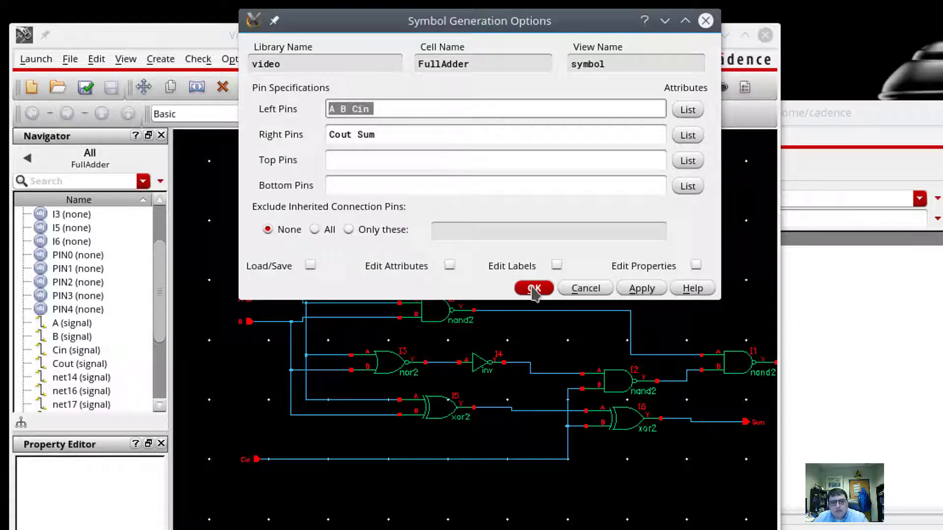
{"action": "left_click", "coordinate": [534, 289]}
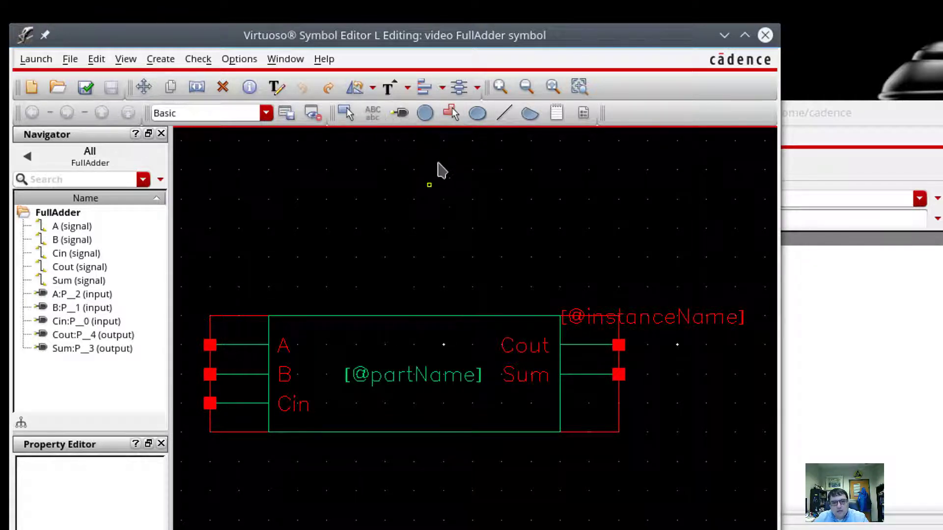
Select the FullAdder symbol's green box outline to inspect it, then clear the selection.
{"action": "left_click", "coordinate": [457, 213]}
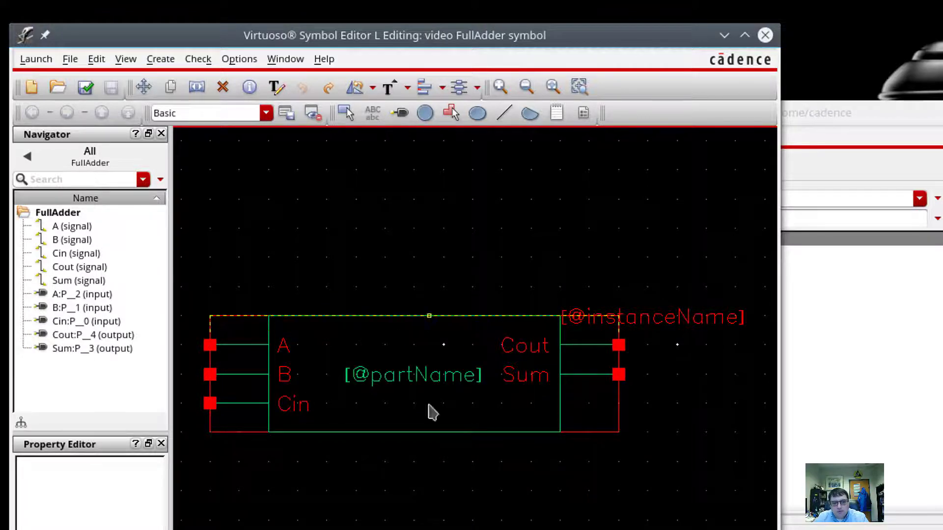
{"action": "left_click", "coordinate": [560, 389]}
{"action": "left_click", "coordinate": [474, 362]}
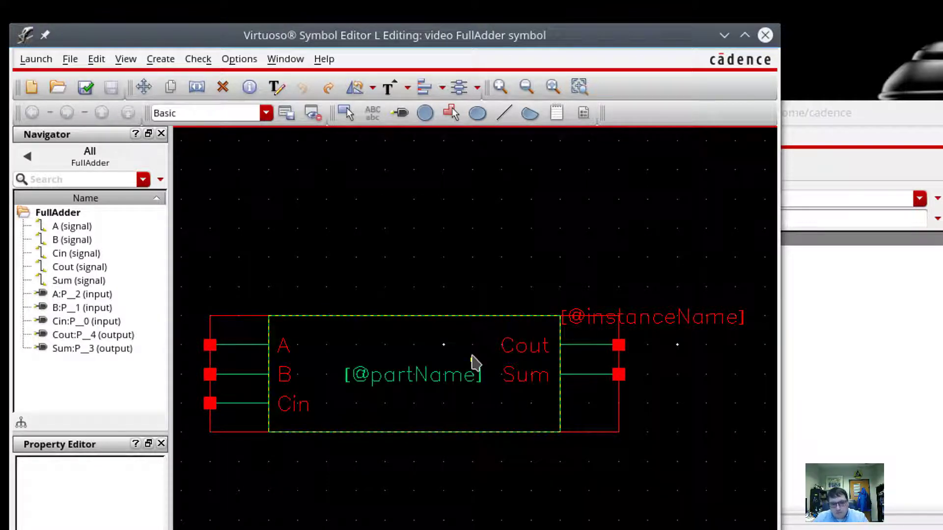
{"action": "left_click", "coordinate": [443, 301]}
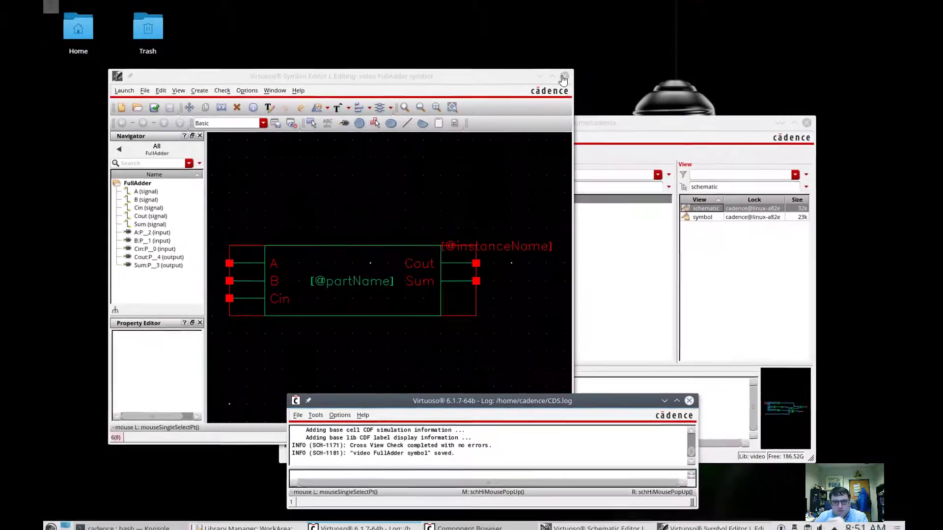
Close both FullAdder editors and create a new schematic cell view named nand2 in library video.
{"action": "left_click", "coordinate": [560, 77]}
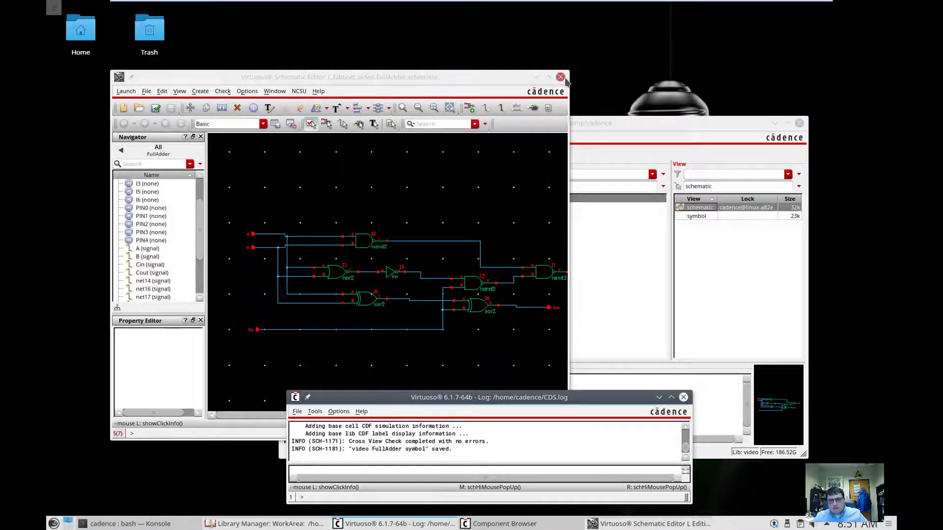
{"action": "left_click", "coordinate": [561, 78]}
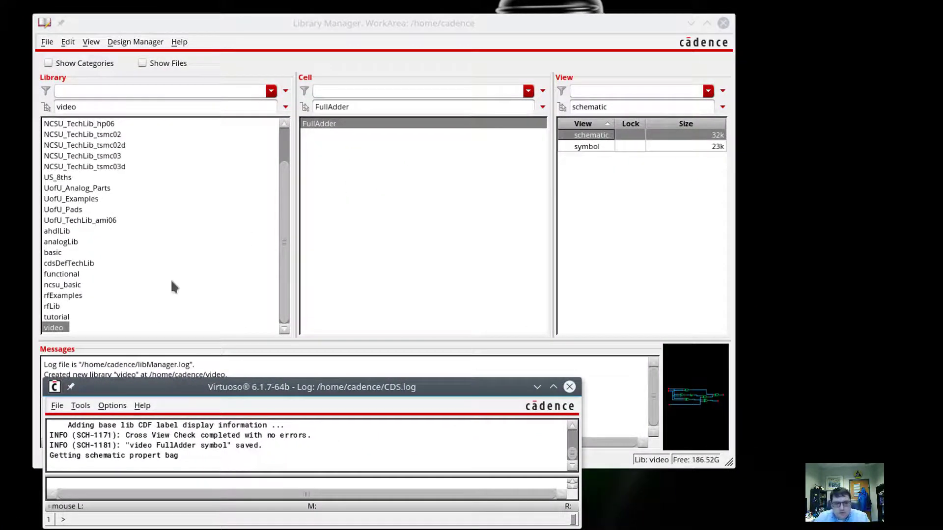
{"action": "left_click", "coordinate": [47, 42]}
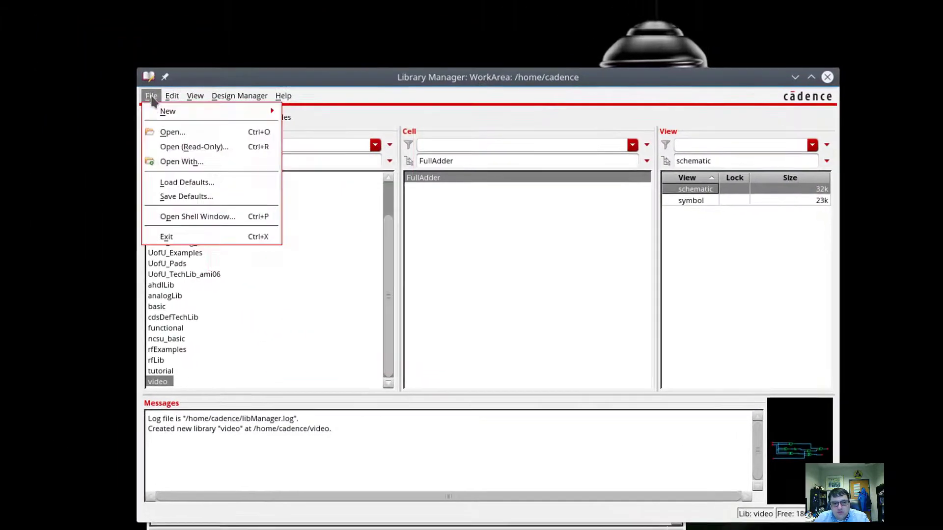
{"action": "mouse_move", "coordinate": [176, 111]}
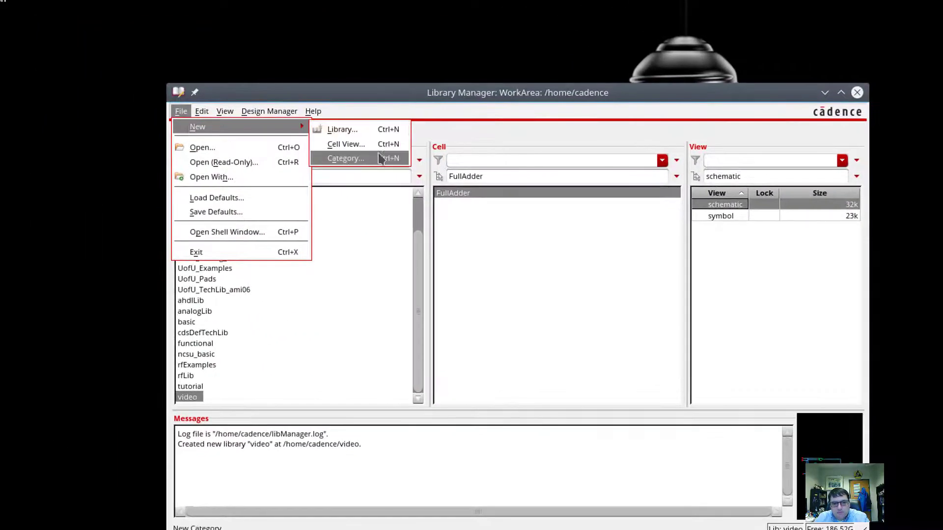
{"action": "left_click", "coordinate": [346, 129]}
{"action": "left_click", "coordinate": [159, 29]}
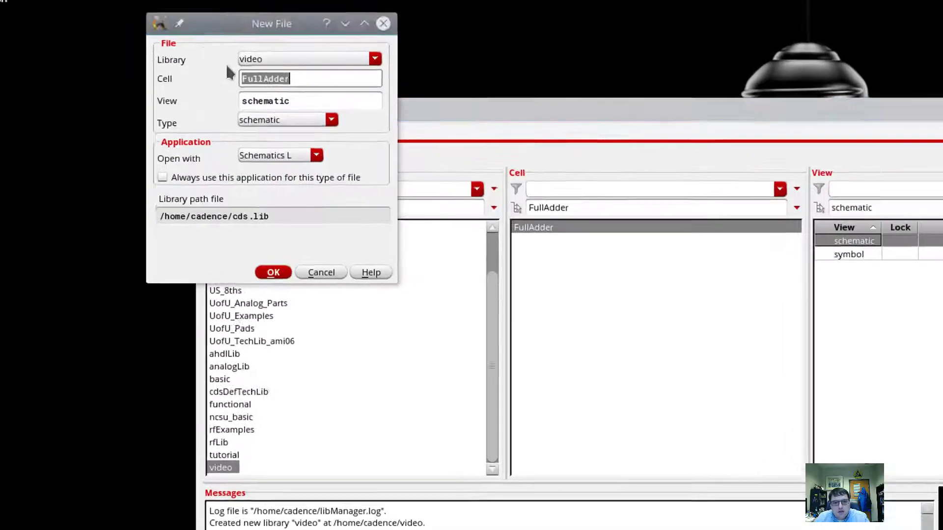
{"action": "type", "text": "nand2"}
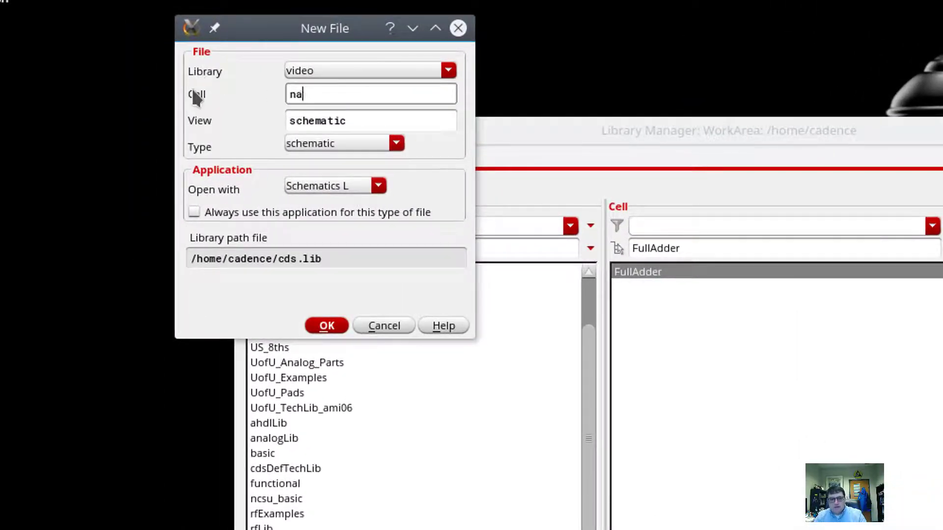
{"action": "left_click", "coordinate": [326, 326]}
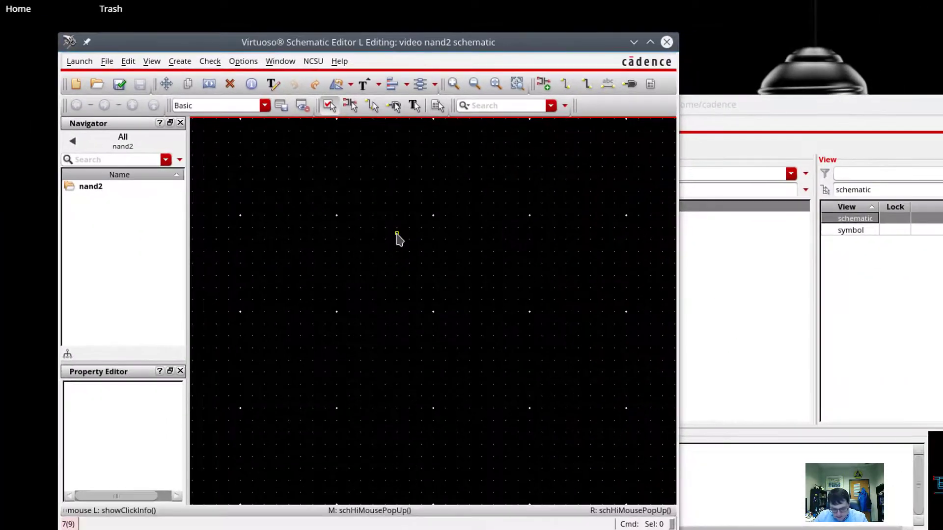
From UofU_Analog_Parts, place pmos M0 and M1 side by side, then nmos M2 and M3 stacked below.
{"action": "left_click", "coordinate": [210, 84]}
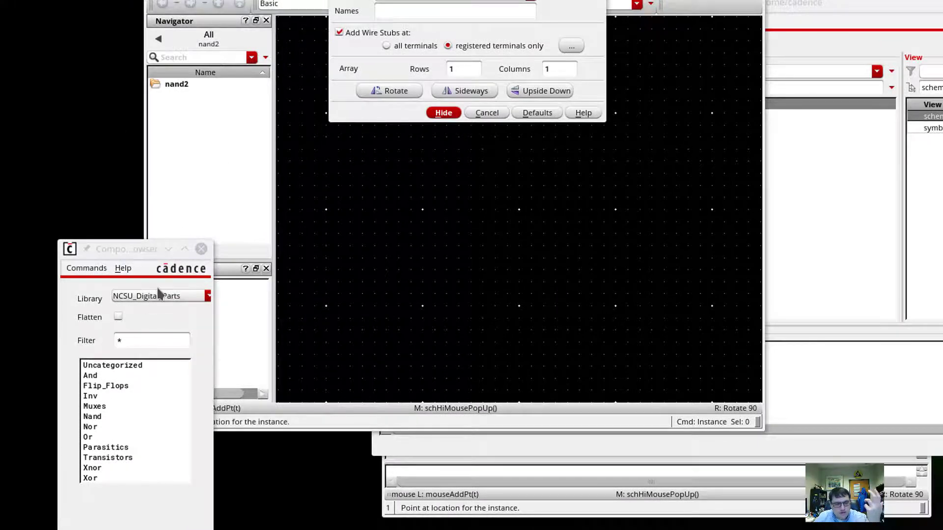
{"action": "left_click", "coordinate": [157, 299]}
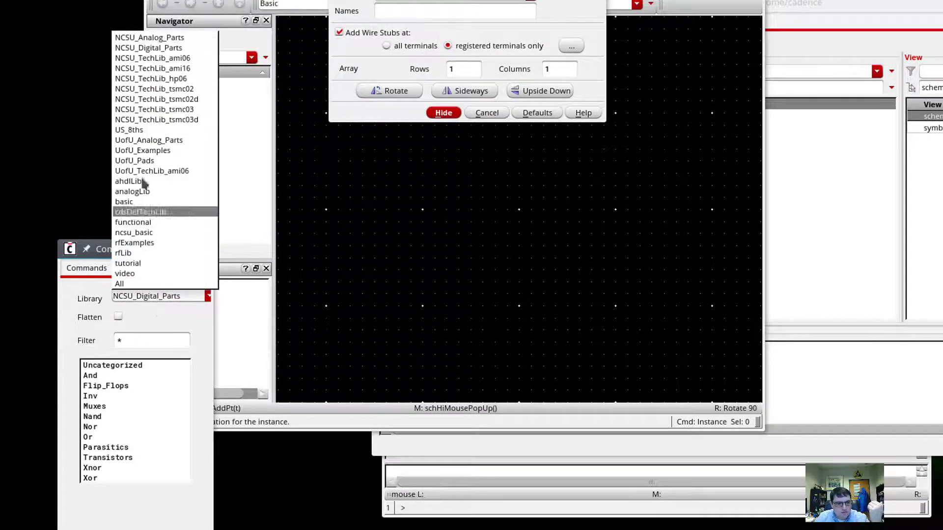
{"action": "left_click", "coordinate": [149, 142]}
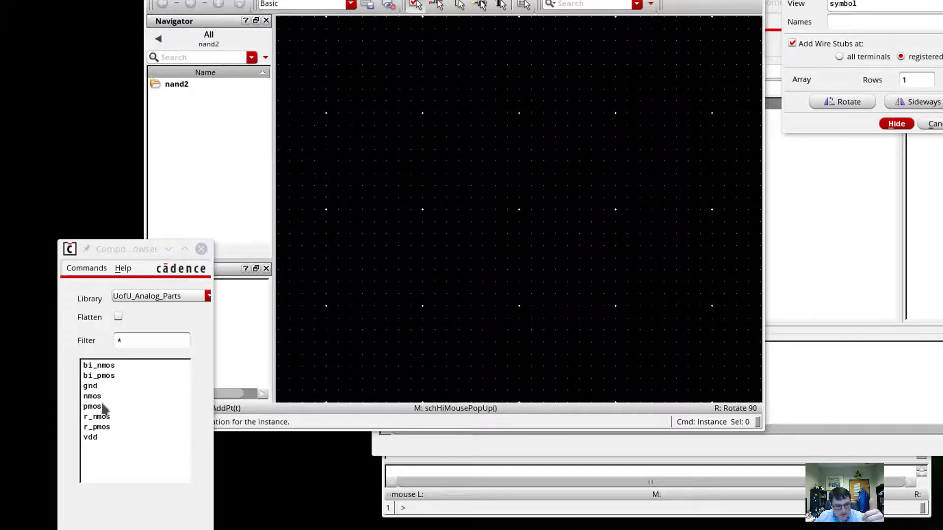
{"action": "left_click", "coordinate": [94, 407]}
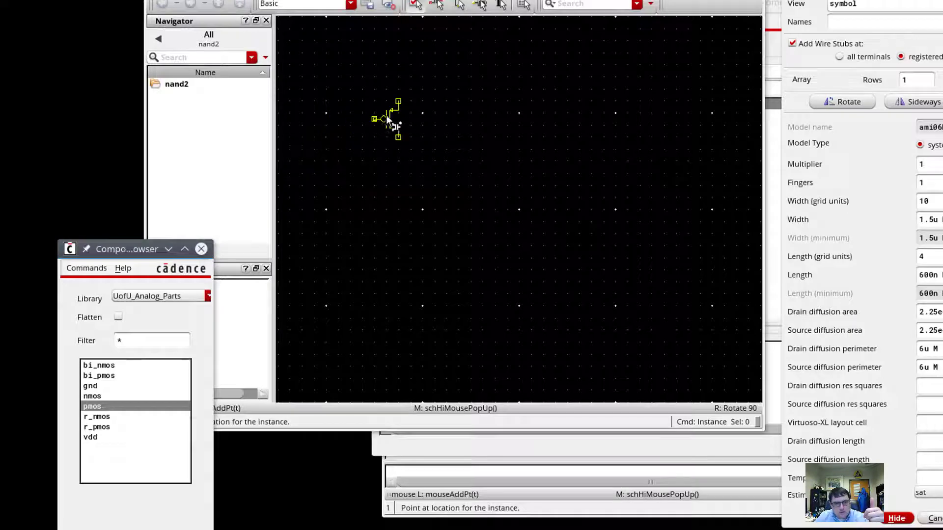
{"action": "left_click", "coordinate": [404, 125]}
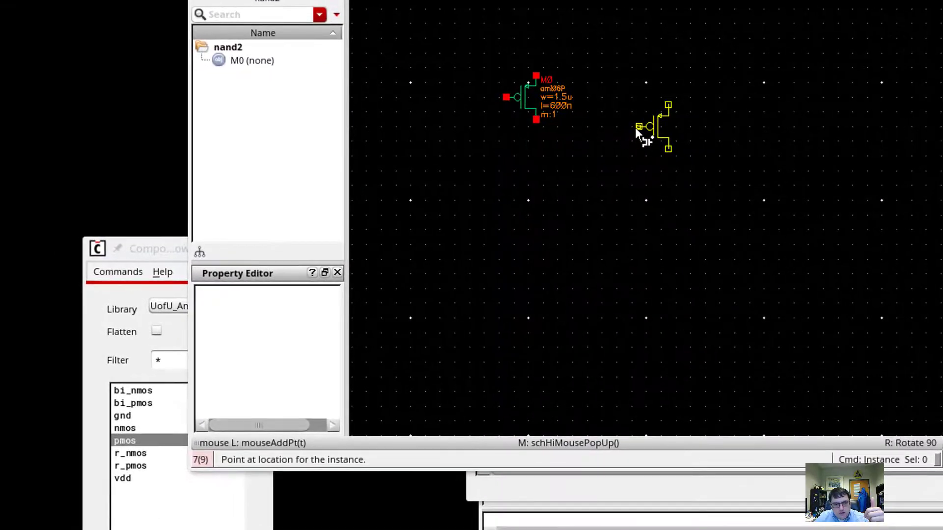
{"action": "left_click", "coordinate": [635, 128]}
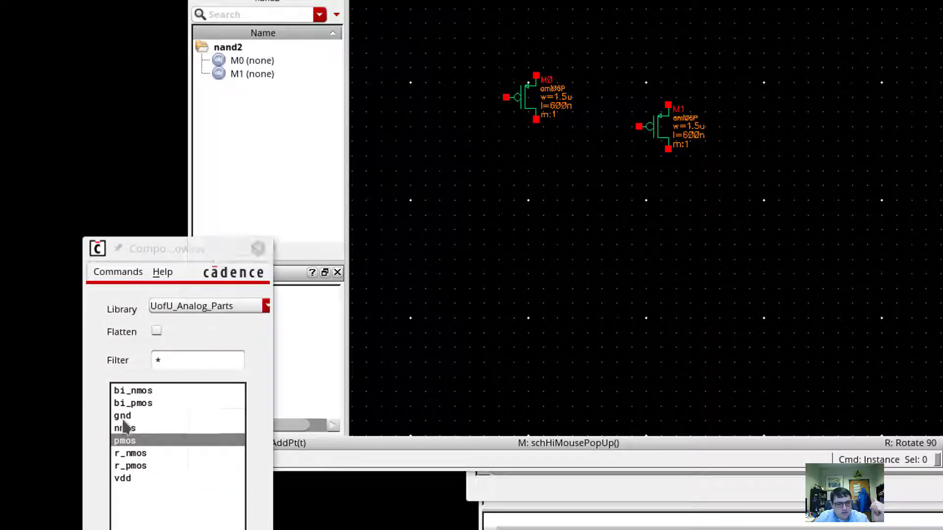
{"action": "left_click", "coordinate": [125, 428]}
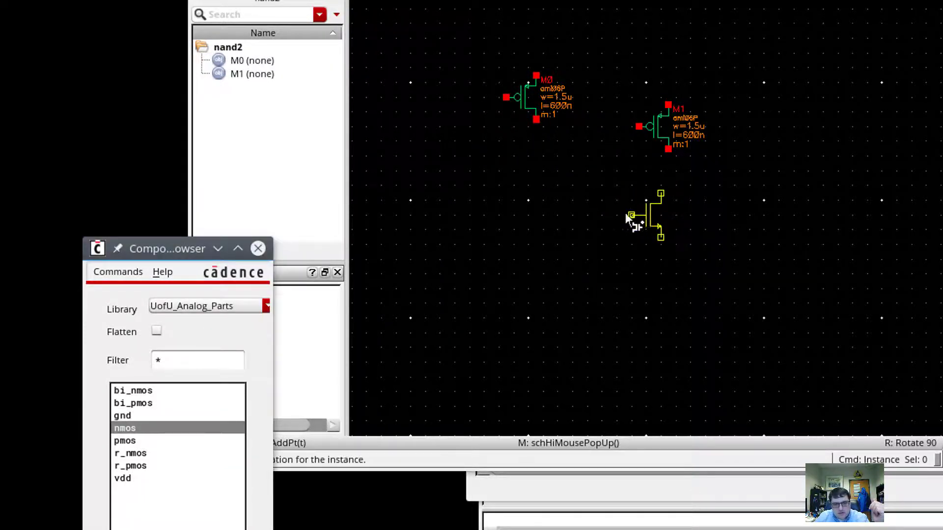
{"action": "left_click", "coordinate": [571, 208]}
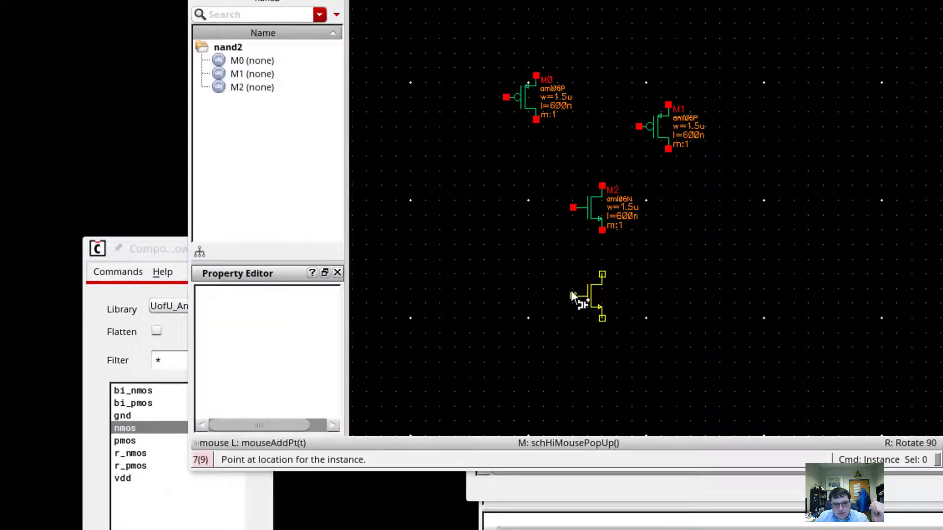
{"action": "left_click", "coordinate": [572, 295]}
{"action": "key", "text": "Escape"}
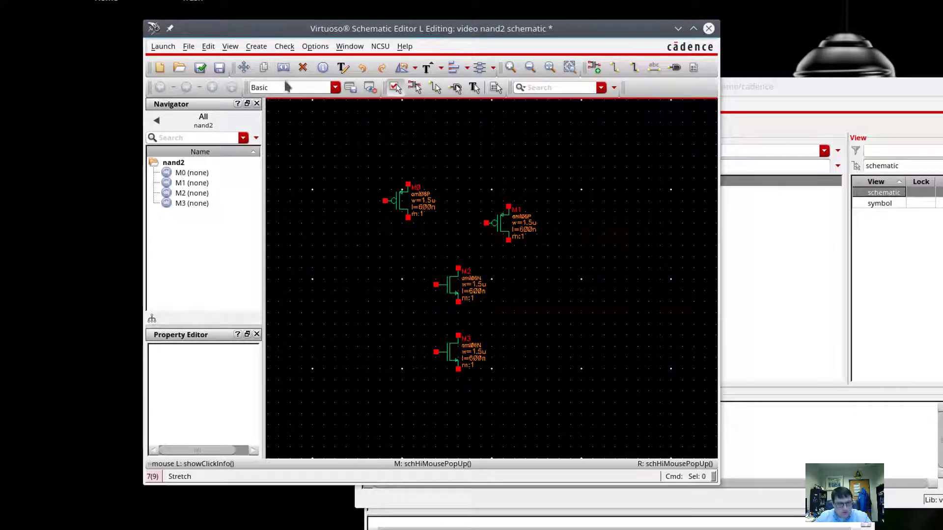
Add input pins A and B on the left side of the schematic.
{"action": "left_click", "coordinate": [255, 46]}
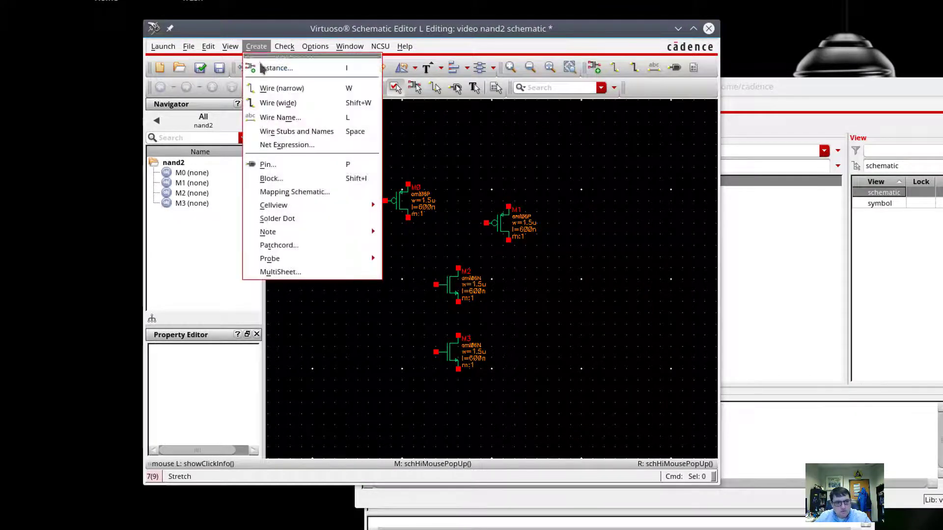
{"action": "left_click", "coordinate": [268, 165]}
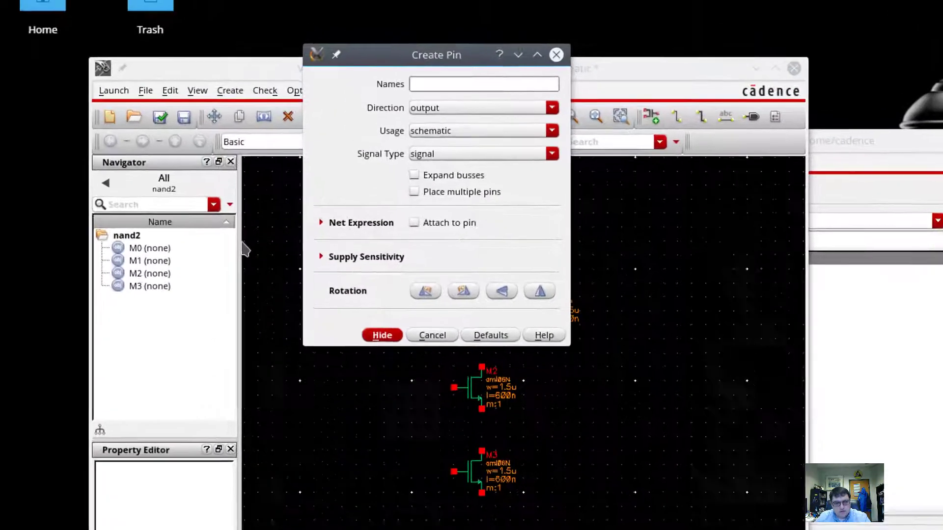
{"action": "type", "text": "A B"}
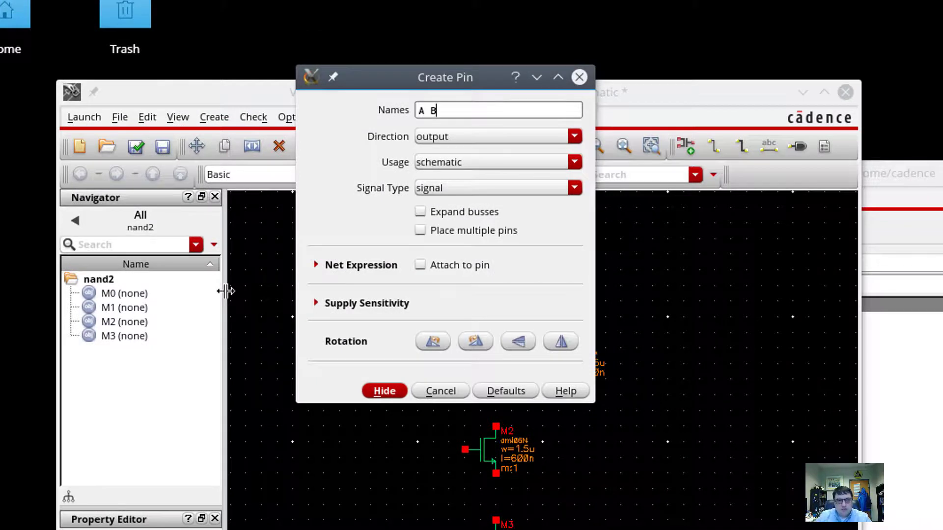
{"action": "left_click", "coordinate": [424, 138]}
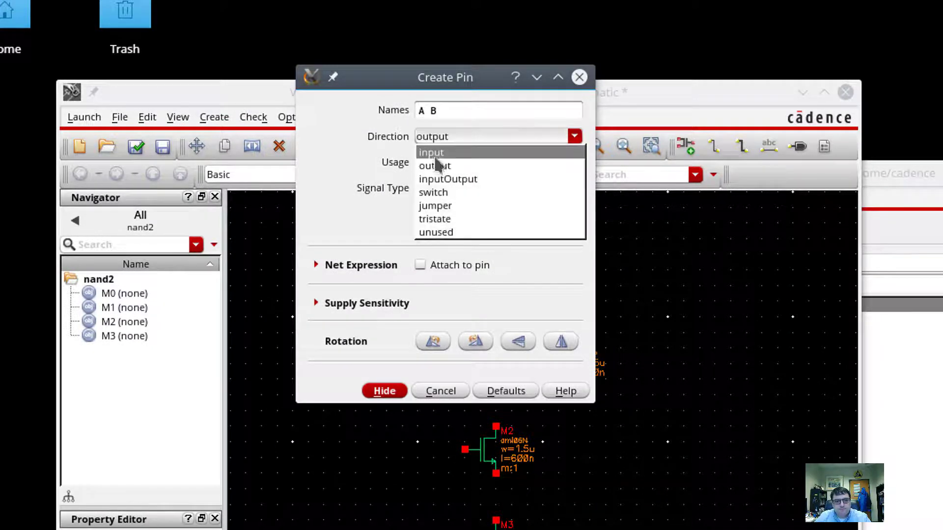
{"action": "left_click", "coordinate": [432, 151]}
{"action": "left_click", "coordinate": [281, 380]}
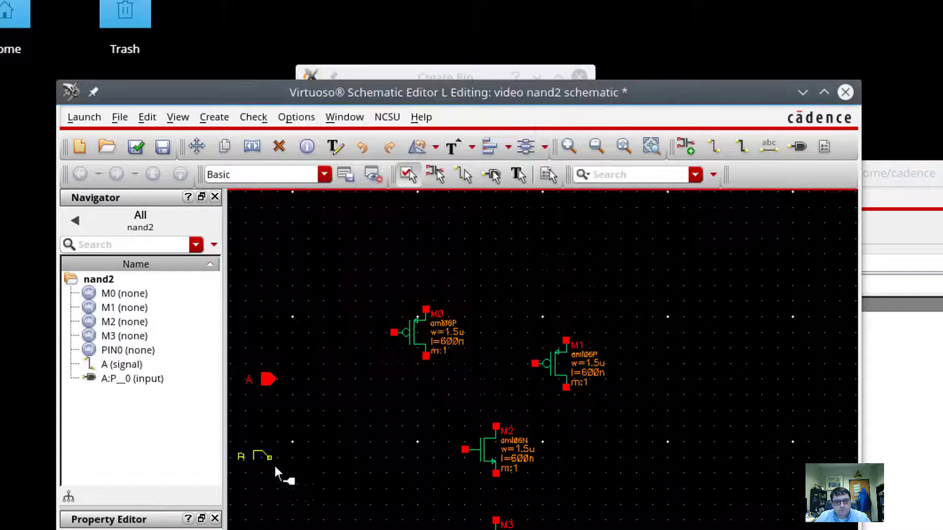
{"action": "left_click", "coordinate": [279, 474]}
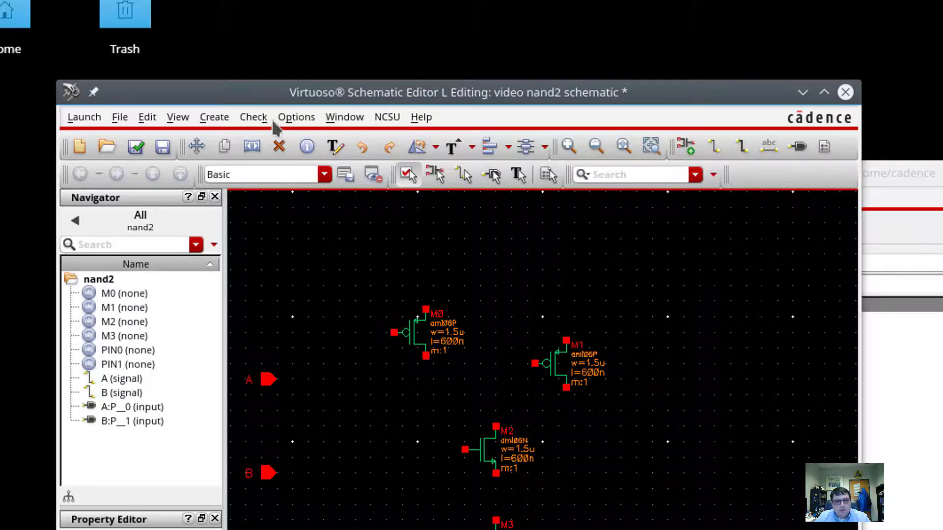
Place a Y pin with the wrong direction, delete it, and dismiss the accidentally opened component browser.
{"action": "left_click", "coordinate": [211, 118]}
{"action": "left_click", "coordinate": [238, 282]}
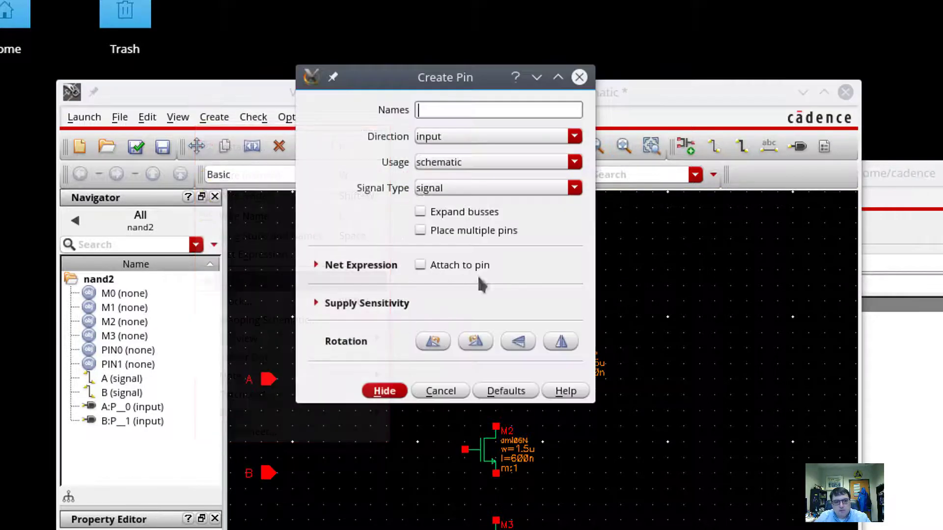
{"action": "type", "text": "Y"}
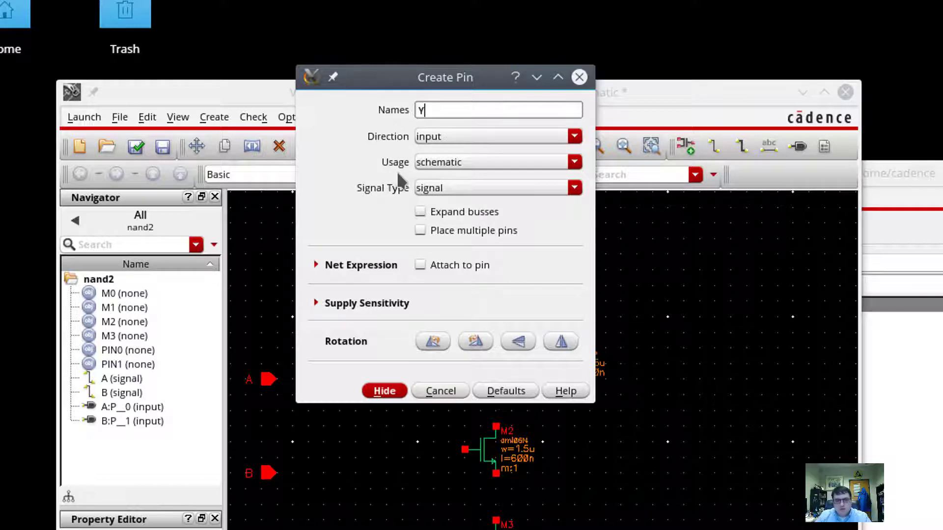
{"action": "left_click", "coordinate": [697, 404]}
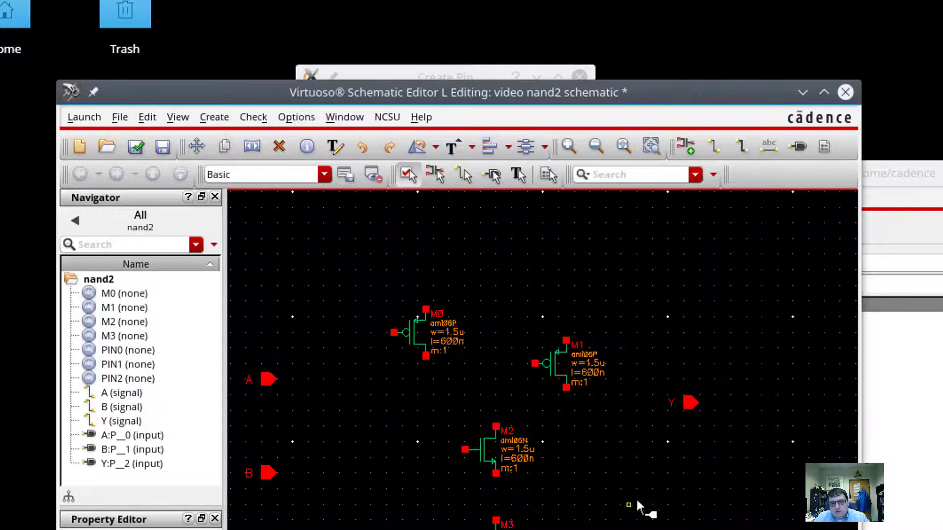
{"action": "left_click", "coordinate": [690, 401]}
{"action": "key", "text": "Delete"}
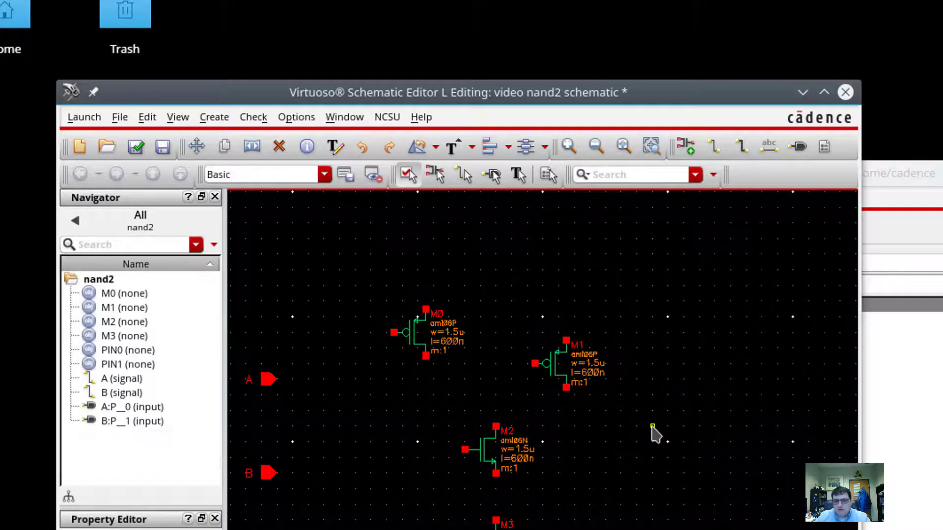
{"action": "left_click", "coordinate": [214, 117]}
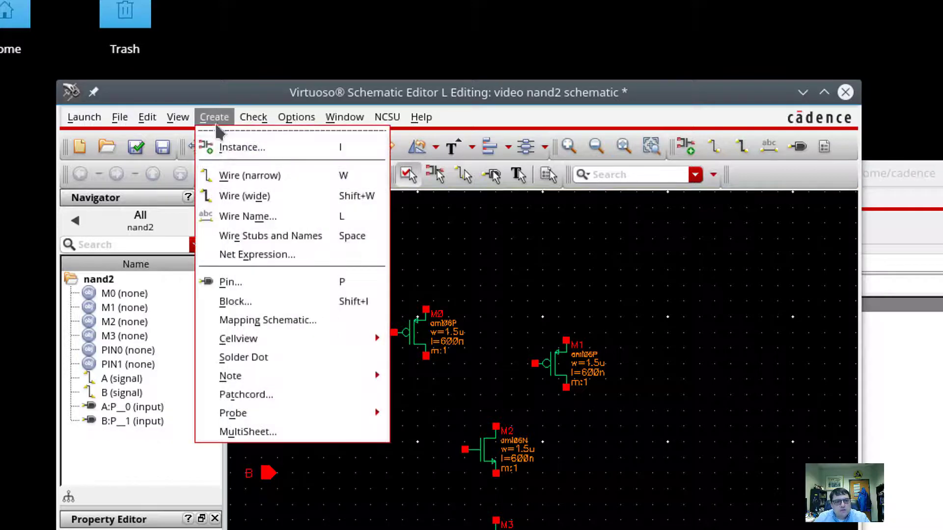
{"action": "left_click", "coordinate": [220, 152]}
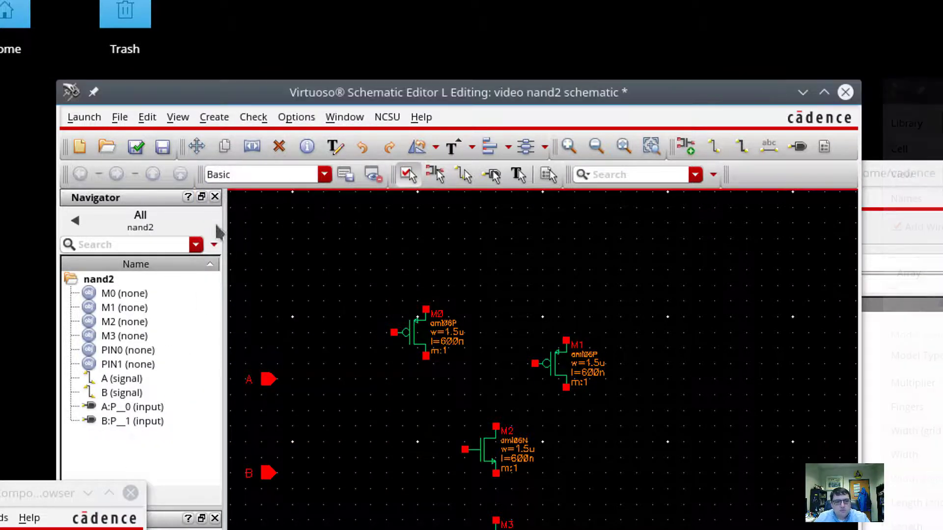
{"action": "left_click", "coordinate": [130, 494]}
Add output pin Y on the right side of the schematic.
{"action": "left_click", "coordinate": [214, 117]}
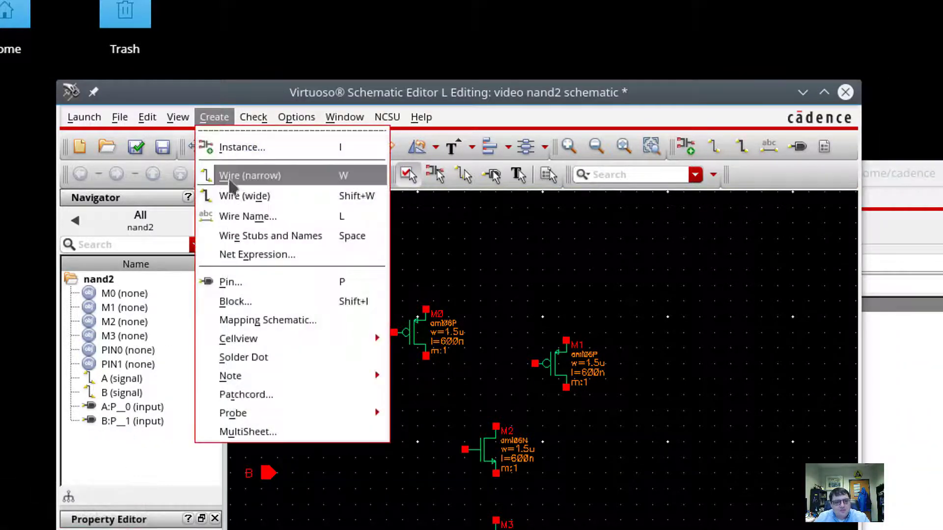
{"action": "left_click", "coordinate": [231, 282]}
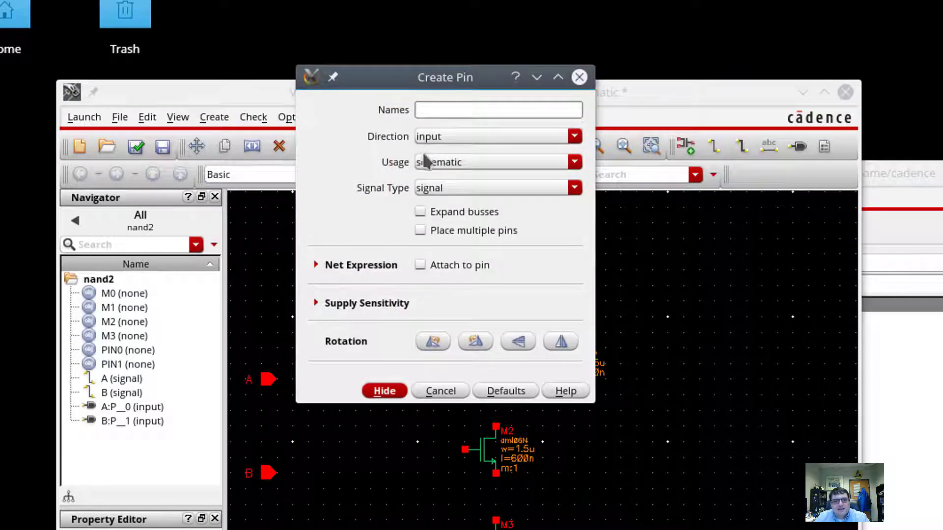
{"action": "type", "text": "Y"}
{"action": "left_click", "coordinate": [430, 140]}
{"action": "left_click", "coordinate": [435, 165]}
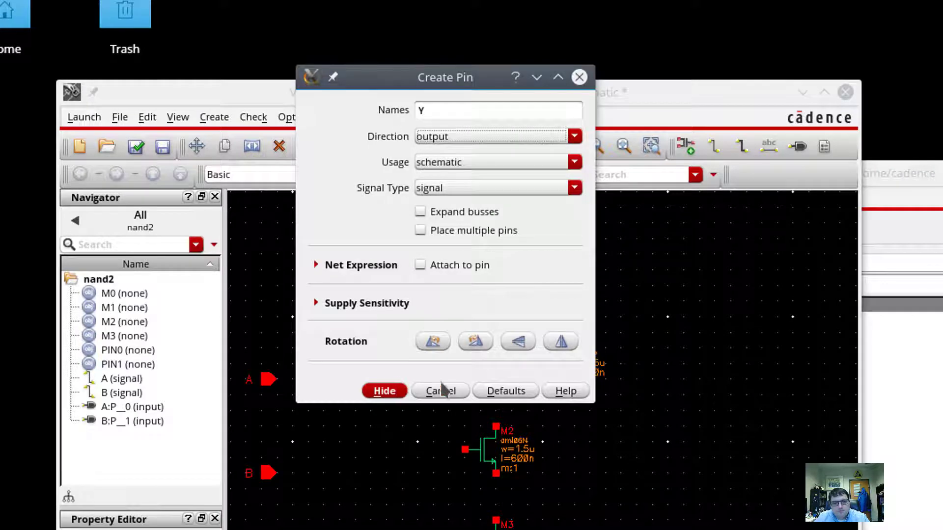
{"action": "left_click", "coordinate": [708, 398]}
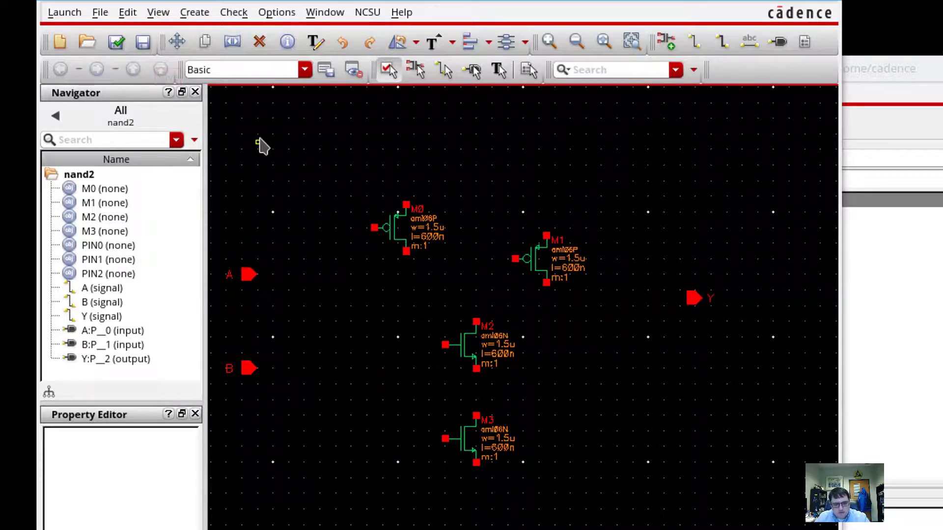
Place a vdd symbol at the top and a gnd symbol below M3.
{"action": "left_click", "coordinate": [202, 13]}
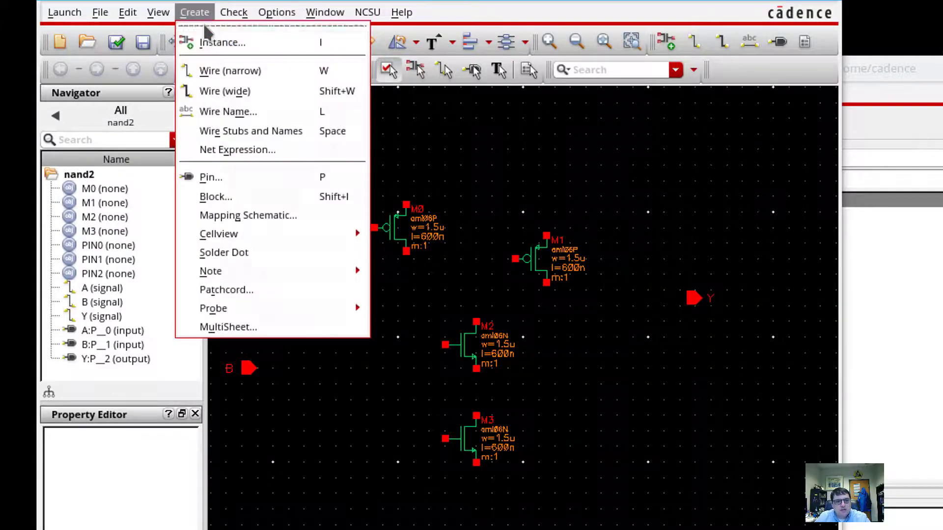
{"action": "left_click", "coordinate": [216, 43]}
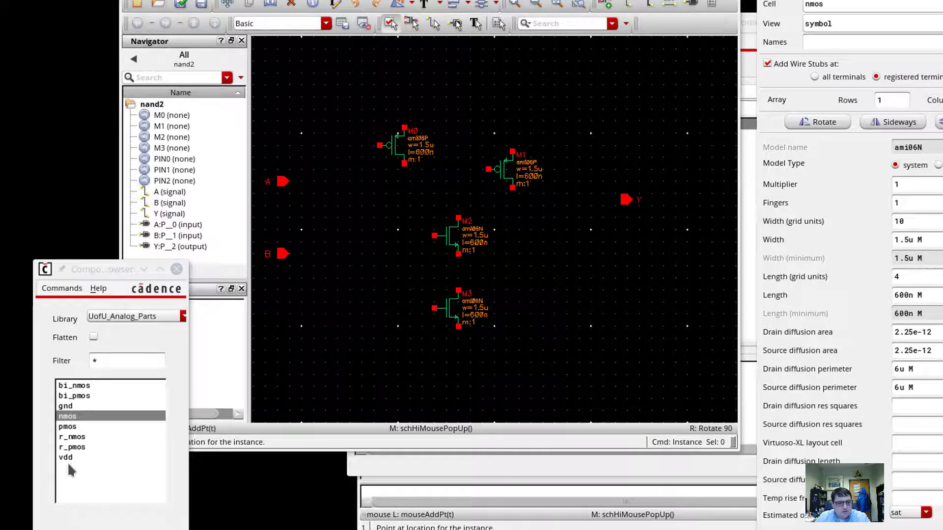
{"action": "left_click", "coordinate": [68, 457]}
{"action": "left_click", "coordinate": [464, 72]}
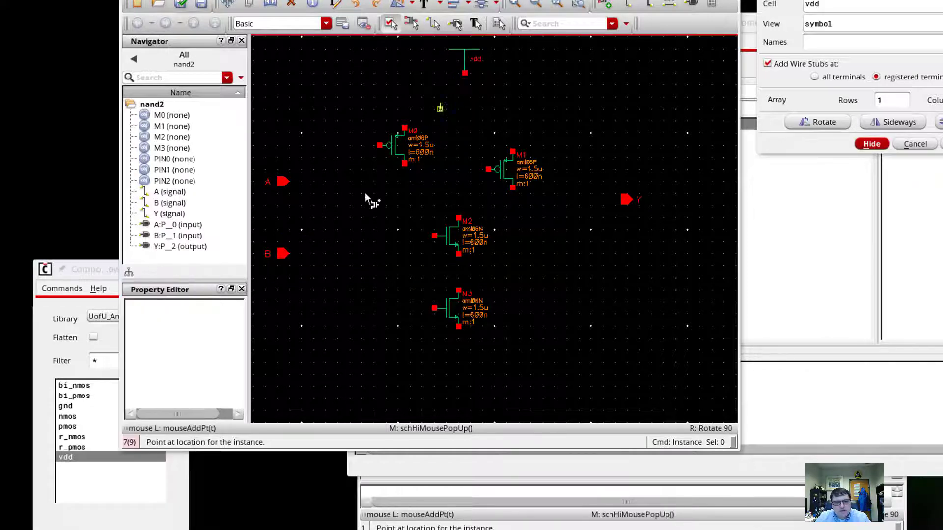
{"action": "left_click", "coordinate": [66, 406]}
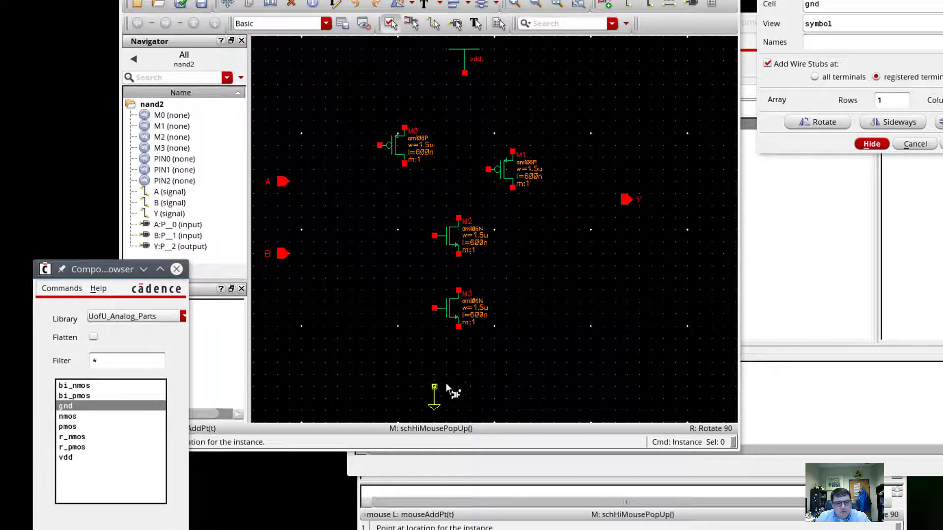
{"action": "left_click", "coordinate": [458, 381]}
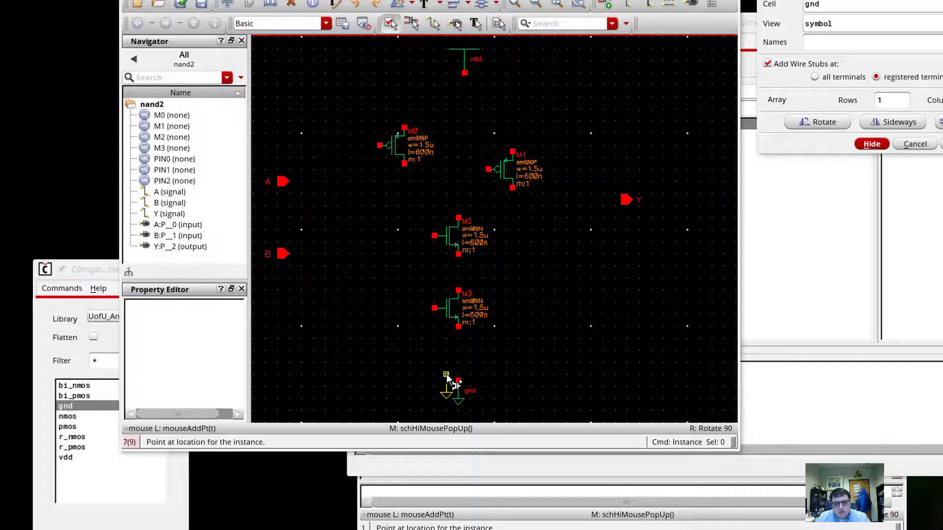
{"action": "key", "text": "Escape"}
Wire vdd to the top pins of both pmos transistors M0 and M1.
{"action": "key", "text": "w"}
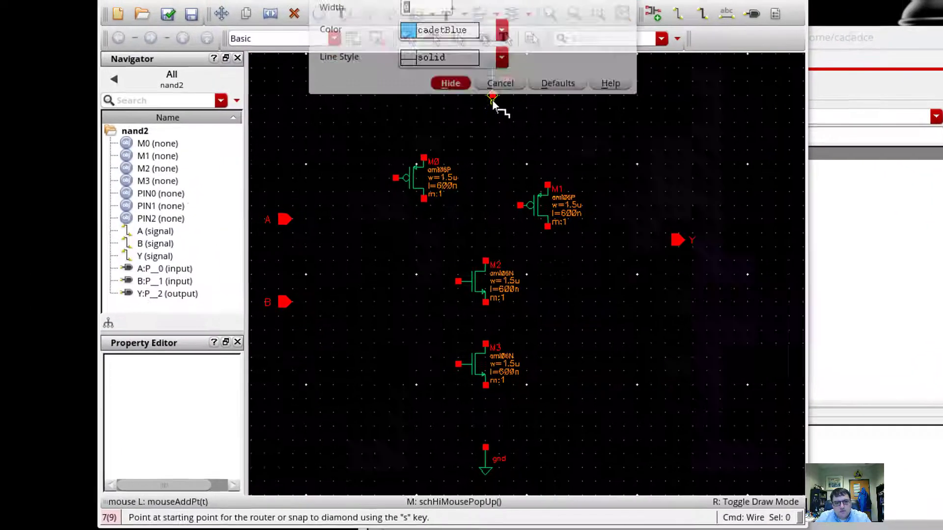
{"action": "left_click", "coordinate": [492, 97]}
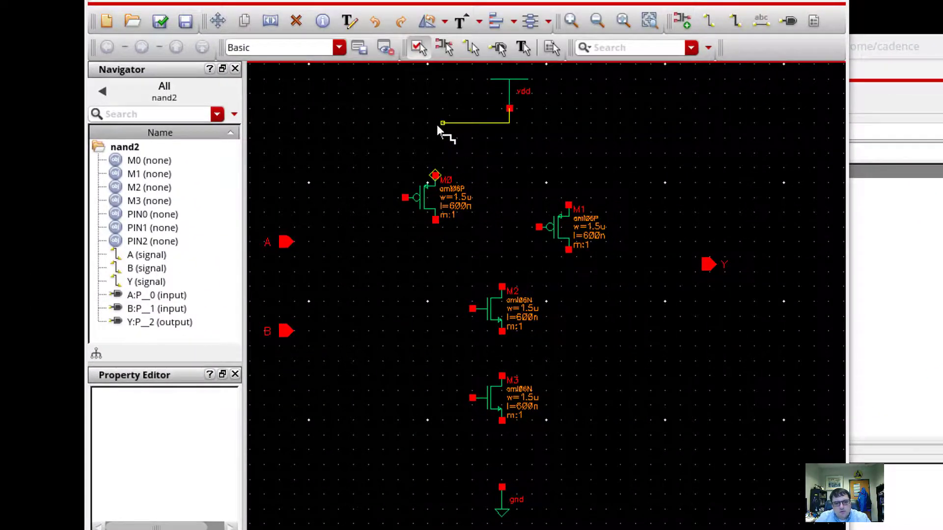
{"action": "left_click", "coordinate": [437, 125]}
{"action": "left_click", "coordinate": [436, 175]}
{"action": "left_click", "coordinate": [509, 123]}
{"action": "left_click", "coordinate": [568, 205]}
Join the M0 and M1 drains to M2, chain M2 into M3, and wire M3 to gnd.
{"action": "left_click", "coordinate": [435, 220]}
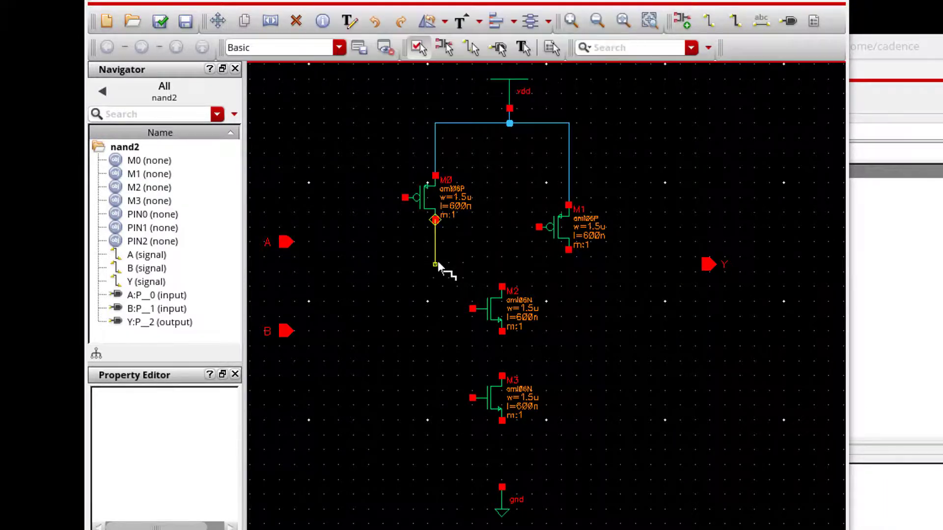
{"action": "left_click", "coordinate": [568, 250]}
{"action": "left_click", "coordinate": [502, 286]}
{"action": "left_click", "coordinate": [501, 264]}
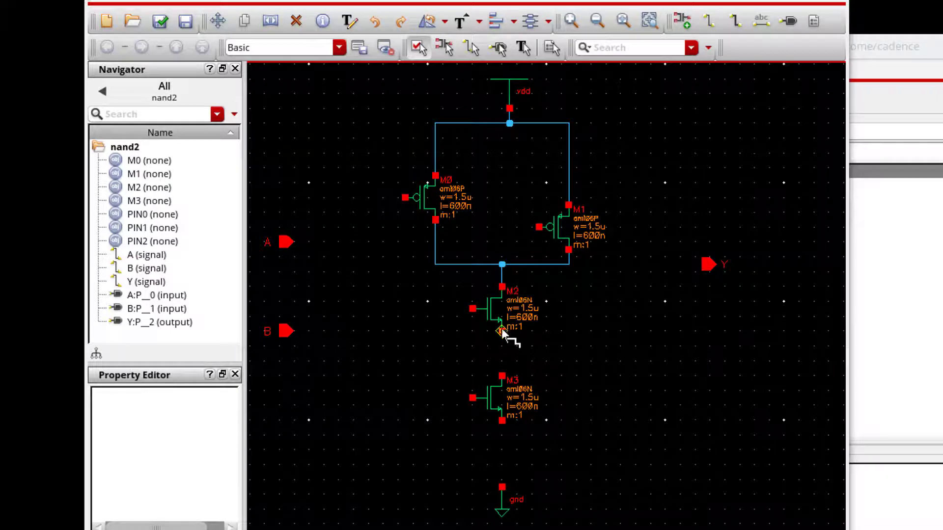
{"action": "left_click", "coordinate": [502, 331]}
{"action": "left_click", "coordinate": [502, 376]}
{"action": "left_click", "coordinate": [502, 420]}
{"action": "left_click", "coordinate": [502, 487]}
Wire pin A to the M0/M2 gates, pin B to the M1/M3 gates, and Y to the output drain net.
{"action": "left_click", "coordinate": [472, 308]}
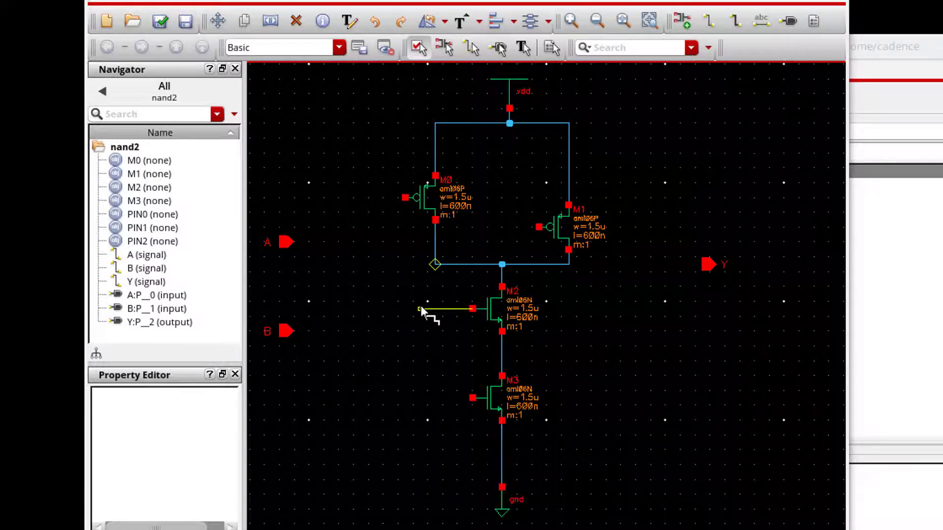
{"action": "left_click", "coordinate": [376, 309]}
{"action": "left_click", "coordinate": [404, 197]}
{"action": "left_click", "coordinate": [290, 242]}
{"action": "left_click", "coordinate": [376, 242]}
{"action": "left_click", "coordinate": [539, 227]}
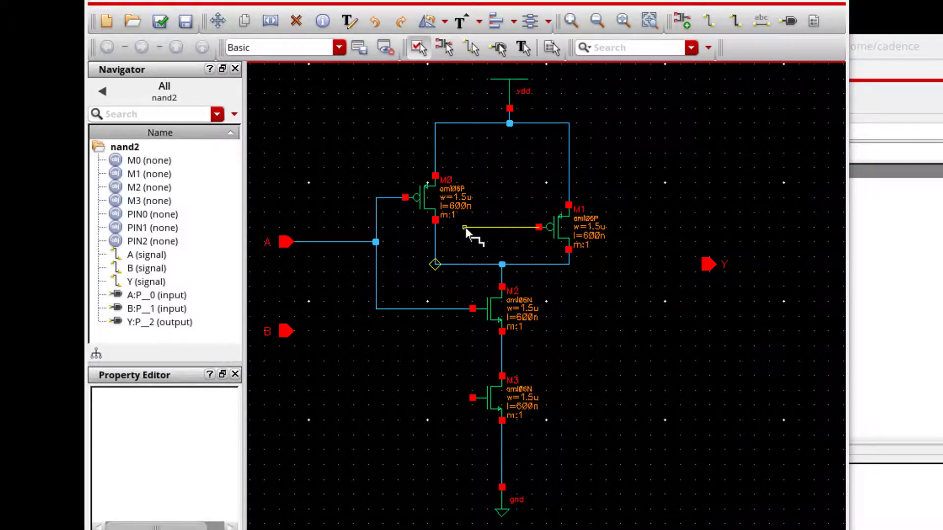
{"action": "left_click", "coordinate": [470, 398]}
{"action": "left_click", "coordinate": [287, 331]}
{"action": "left_click", "coordinate": [465, 331]}
{"action": "left_click", "coordinate": [708, 264]}
{"action": "left_click", "coordinate": [568, 264]}
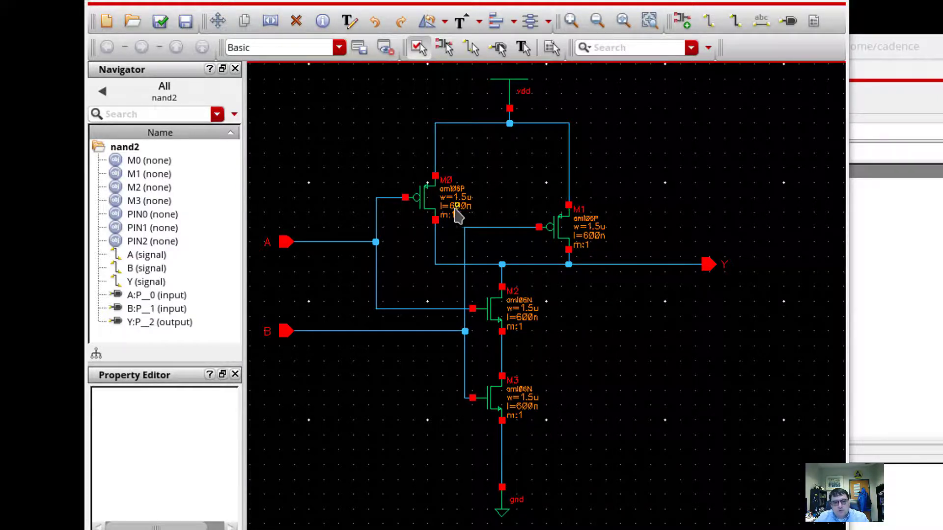
Set pmos transistor M0's Length to 1.2u.
{"action": "left_click", "coordinate": [427, 207]}
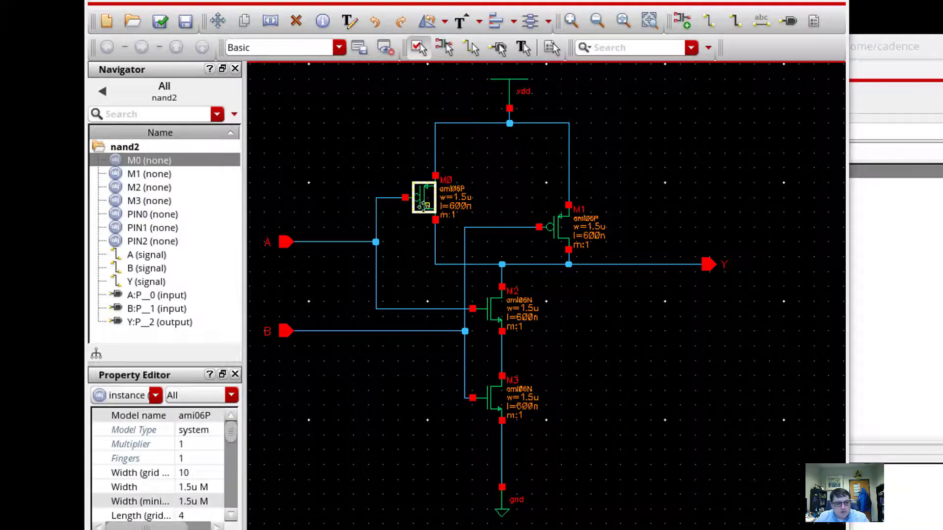
{"action": "left_click", "coordinate": [231, 515]}
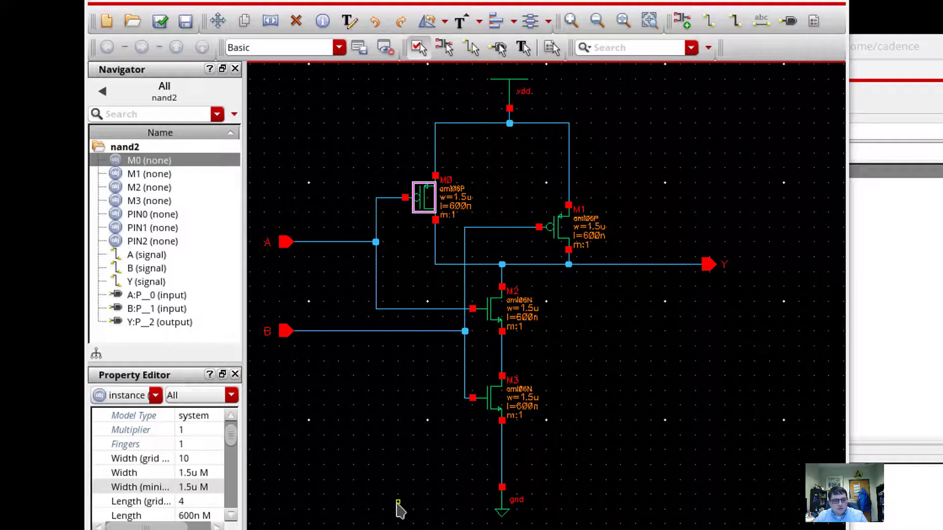
{"action": "left_click", "coordinate": [185, 515]}
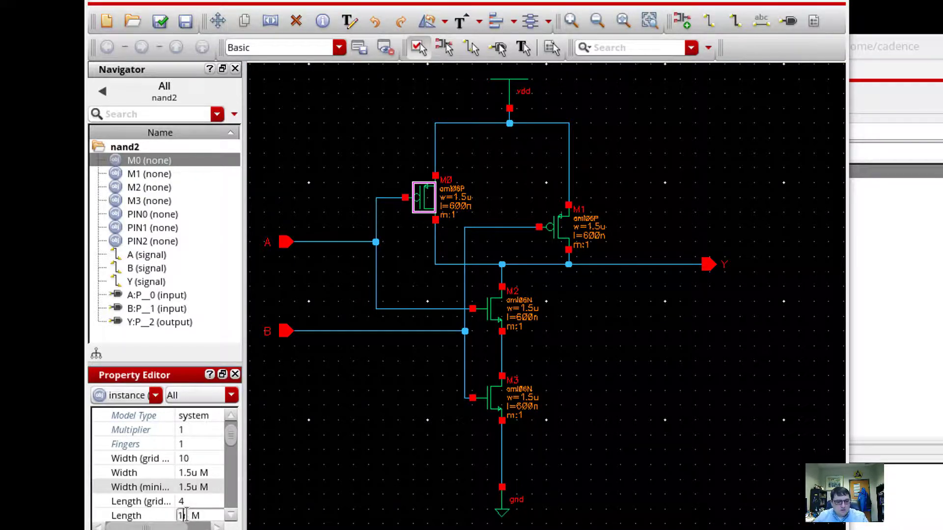
{"action": "key", "text": "Return"}
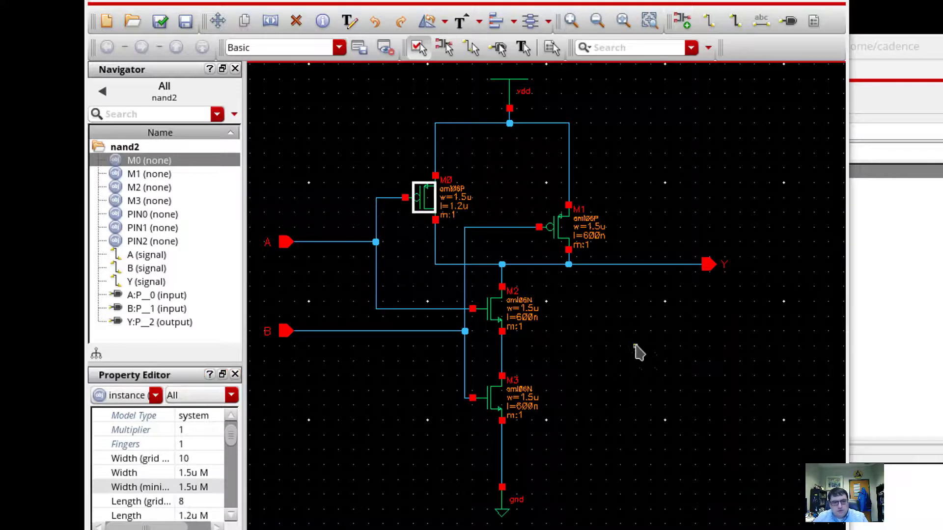
{"action": "left_click", "coordinate": [593, 244]}
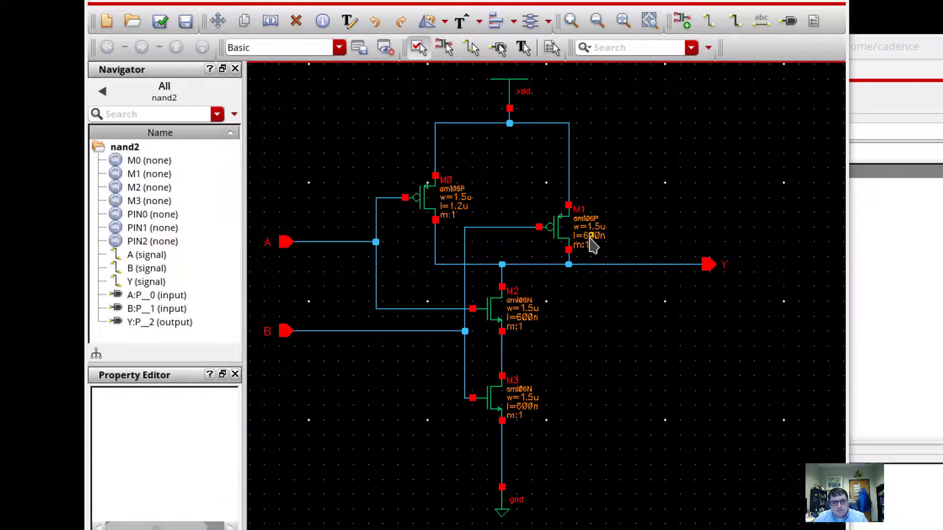
Set pmos transistor M1's Length to 1.2u, correcting a mistaken 1200 entry.
{"action": "left_click", "coordinate": [560, 229]}
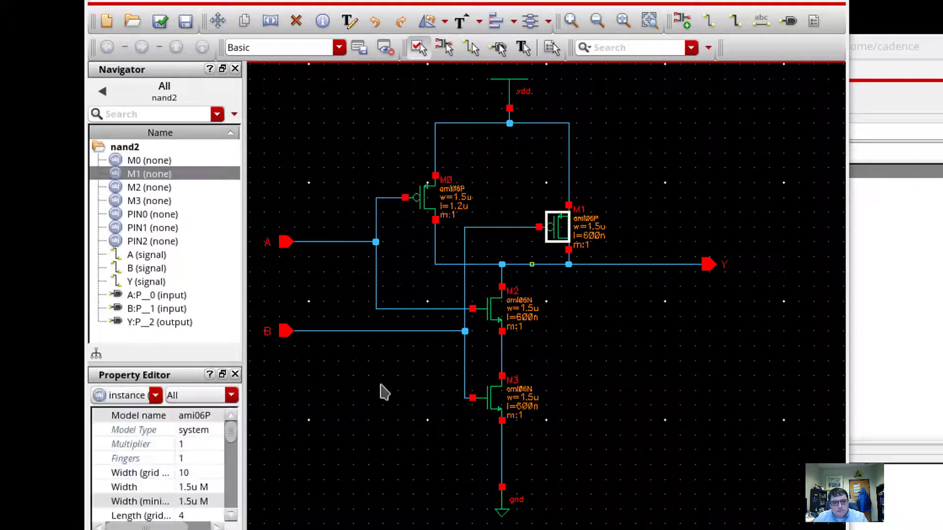
{"action": "left_click", "coordinate": [188, 501]}
{"action": "scroll", "coordinate": [190, 506], "scroll_direction": "down", "scroll_amount": 1}
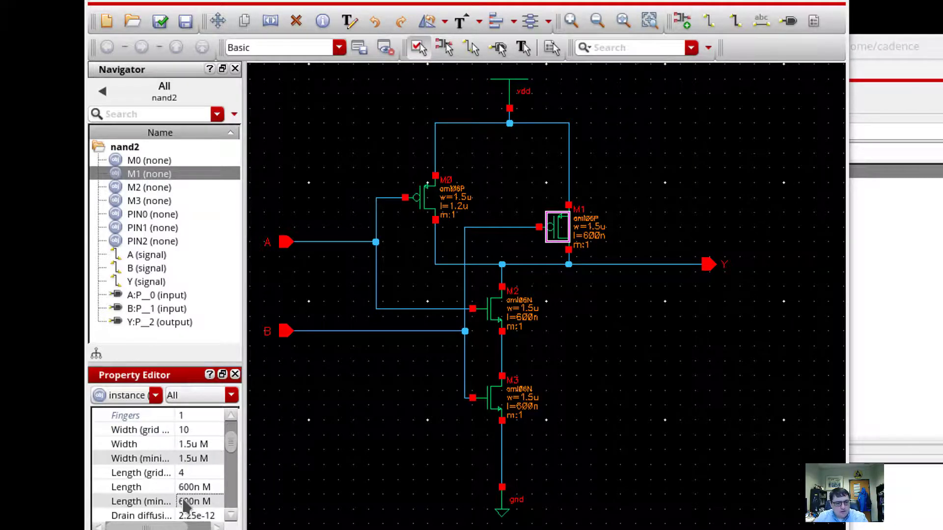
{"action": "left_click", "coordinate": [189, 487]}
{"action": "type", "text": "120"}
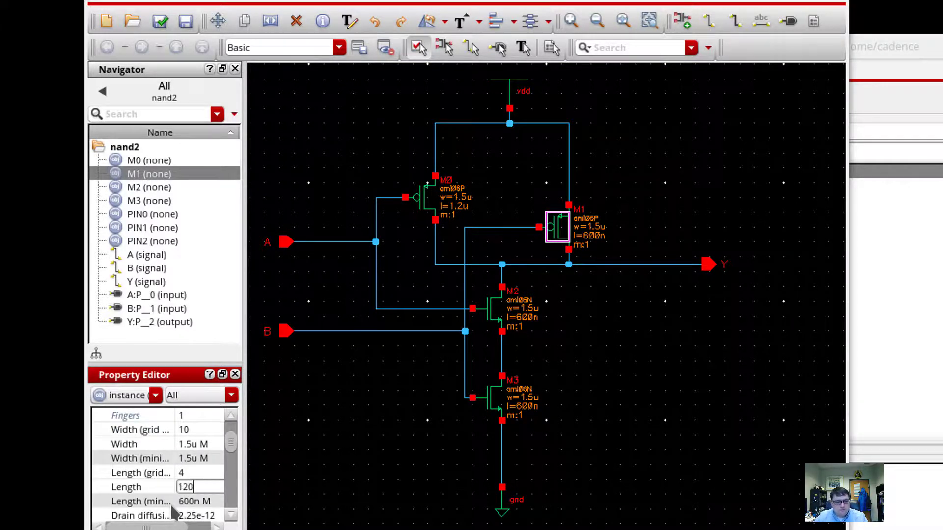
{"action": "type", "text": "0"}
{"action": "key", "text": "Return"}
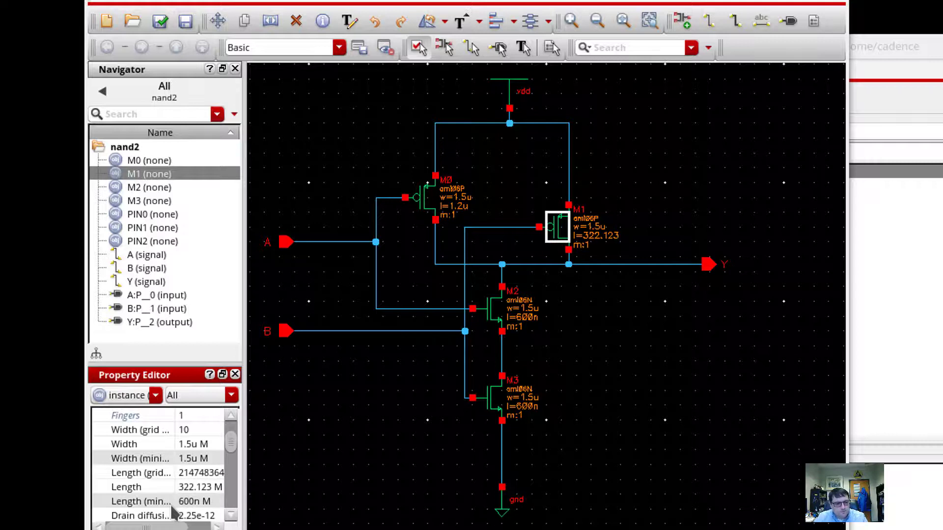
{"action": "left_click", "coordinate": [183, 488]}
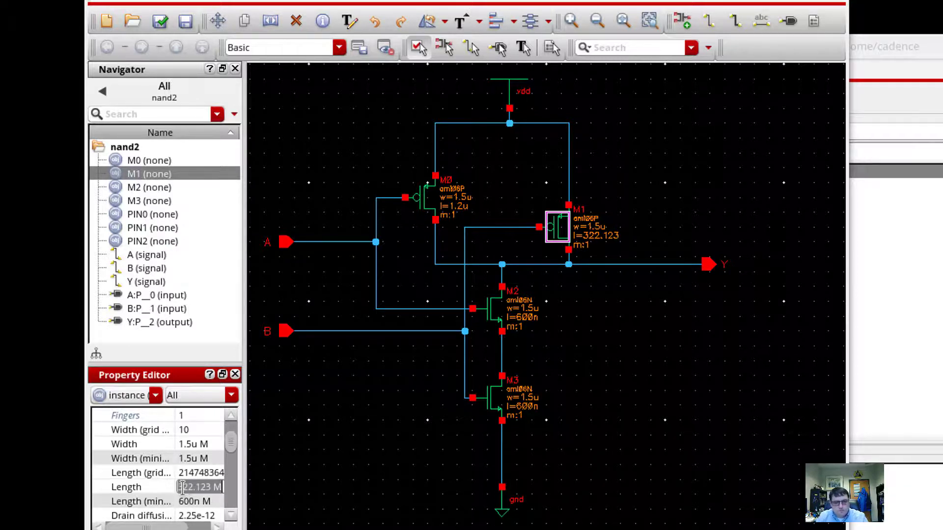
{"action": "type", "text": "1.2u"}
{"action": "key", "text": "Return"}
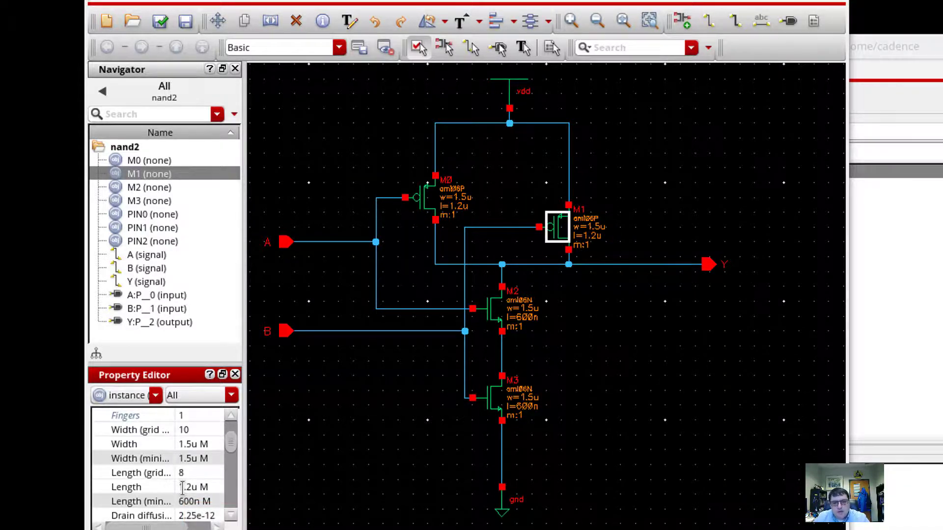
{"action": "left_click", "coordinate": [677, 433]}
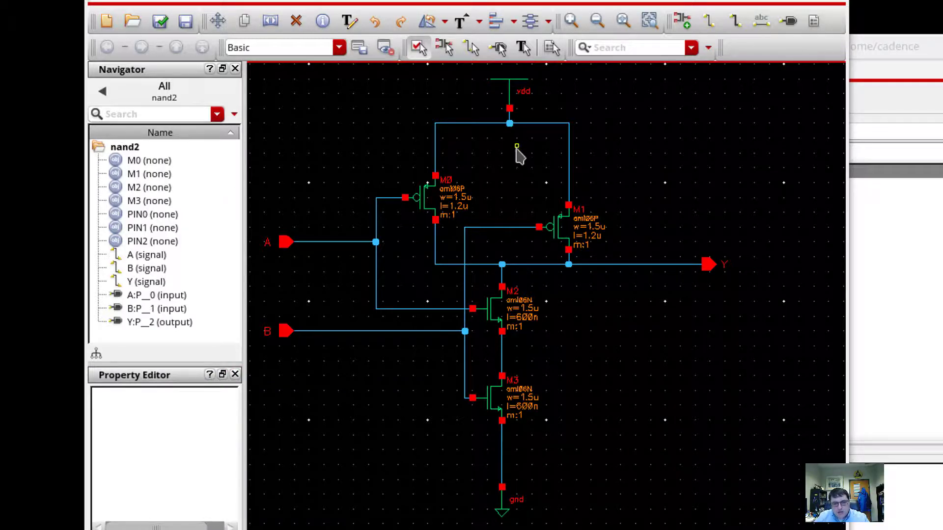
Check and save the nand2 schematic, then review the check messages in the CIW log.
{"action": "key", "text": "shift+x"}
{"action": "left_click", "coordinate": [469, 53]}
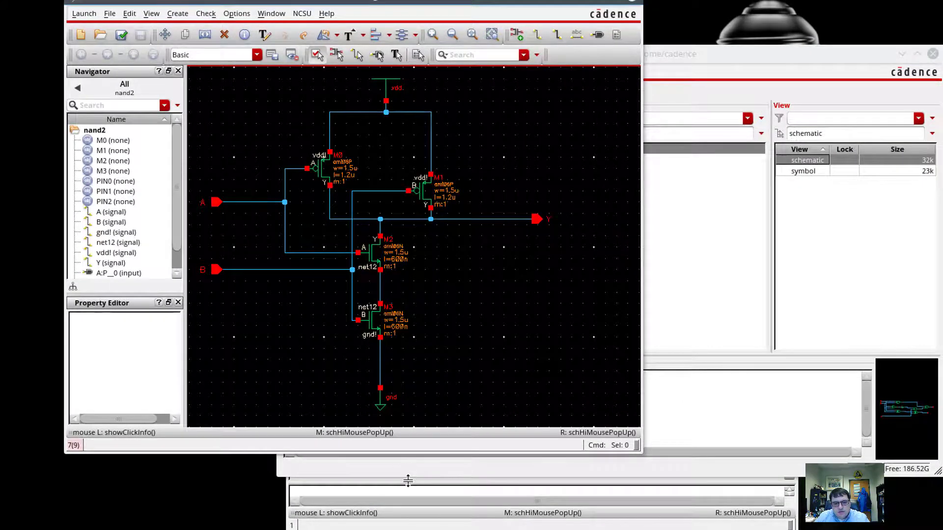
{"action": "left_click", "coordinate": [420, 518]}
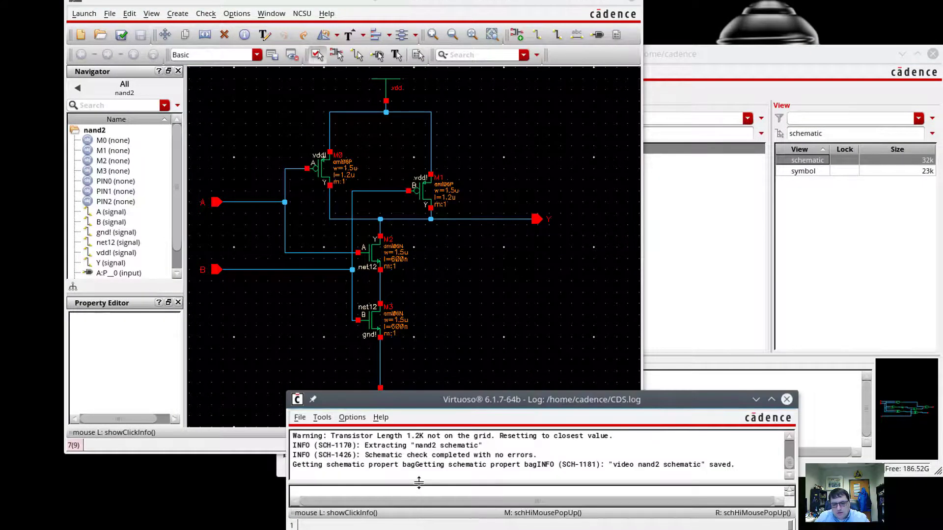
{"action": "left_click_drag", "start_coordinate": [374, 455], "coordinate": [620, 459]}
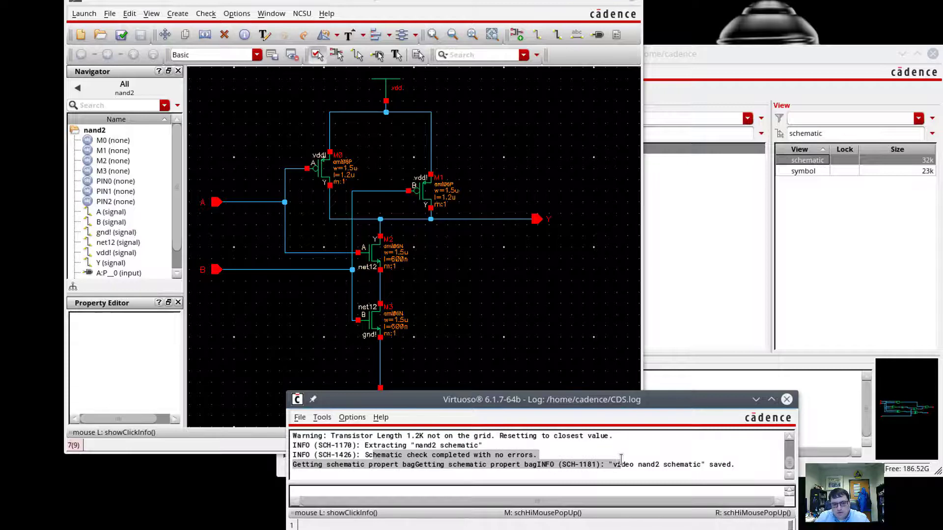
{"action": "left_click", "coordinate": [273, 327]}
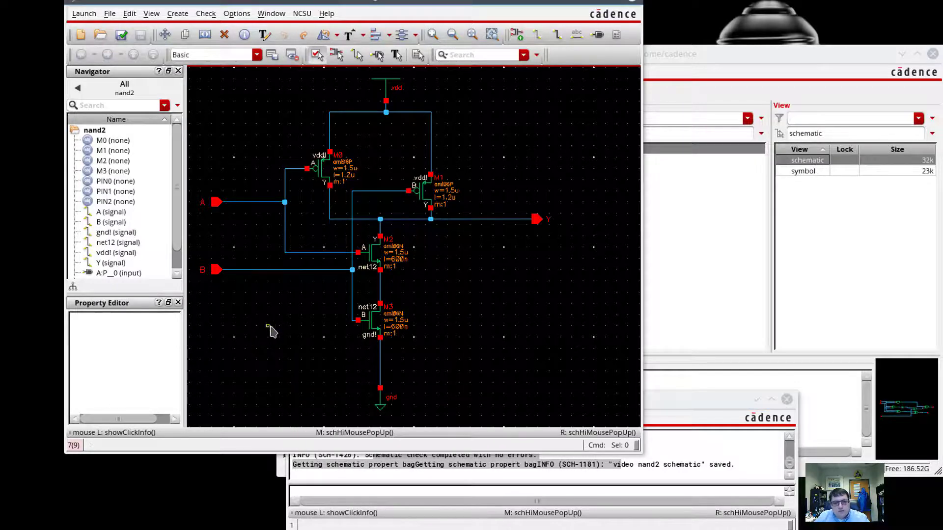
Generate a nand2 symbol from the schematic with A and B as left pins and Y right.
{"action": "left_click", "coordinate": [178, 13]}
{"action": "mouse_move", "coordinate": [206, 13]}
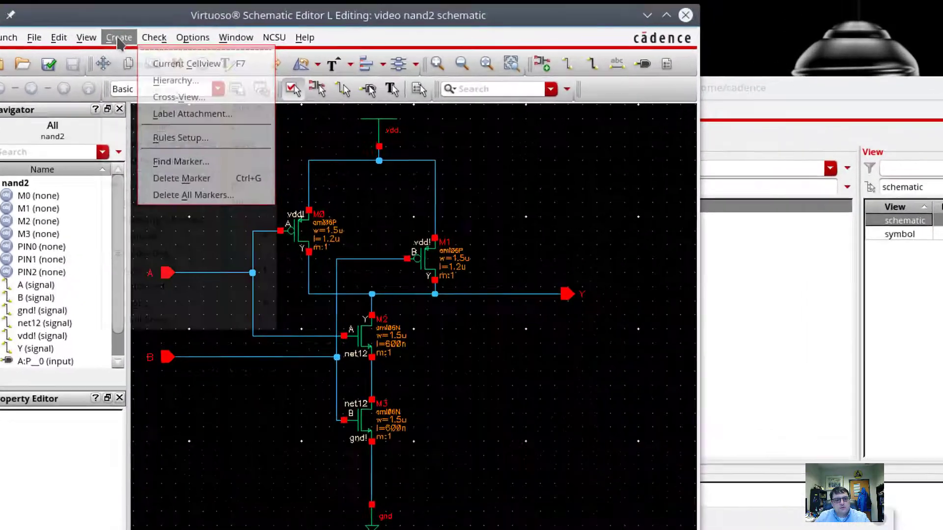
{"action": "mouse_move", "coordinate": [176, 14]}
{"action": "mouse_move", "coordinate": [194, 178]}
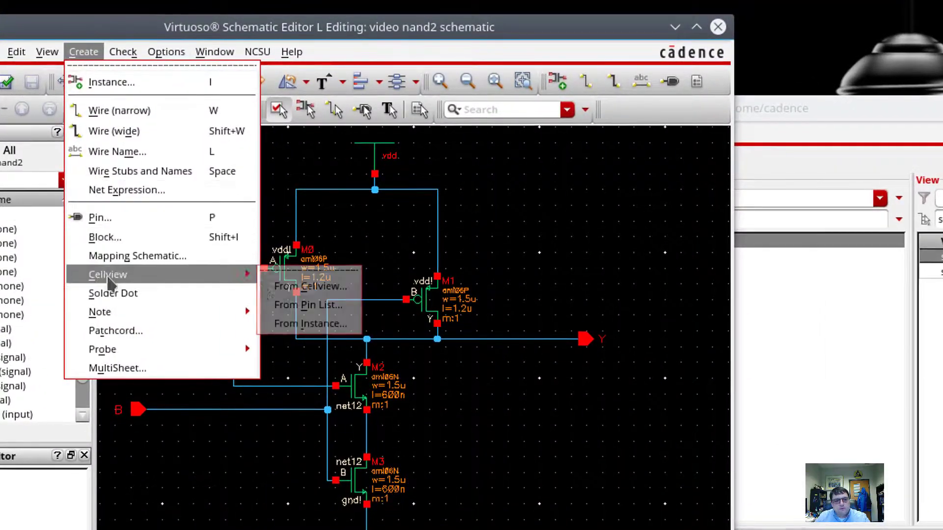
{"action": "left_click", "coordinate": [282, 288]}
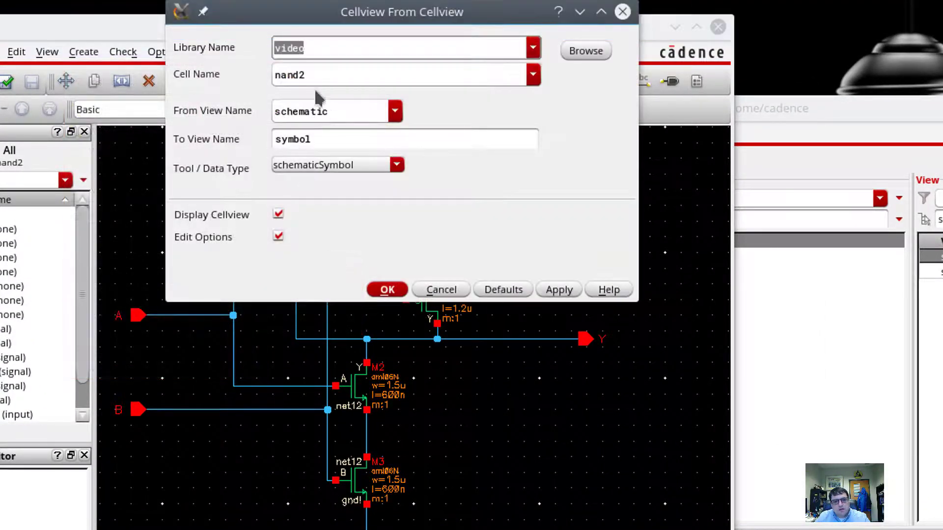
{"action": "left_click", "coordinate": [387, 290]}
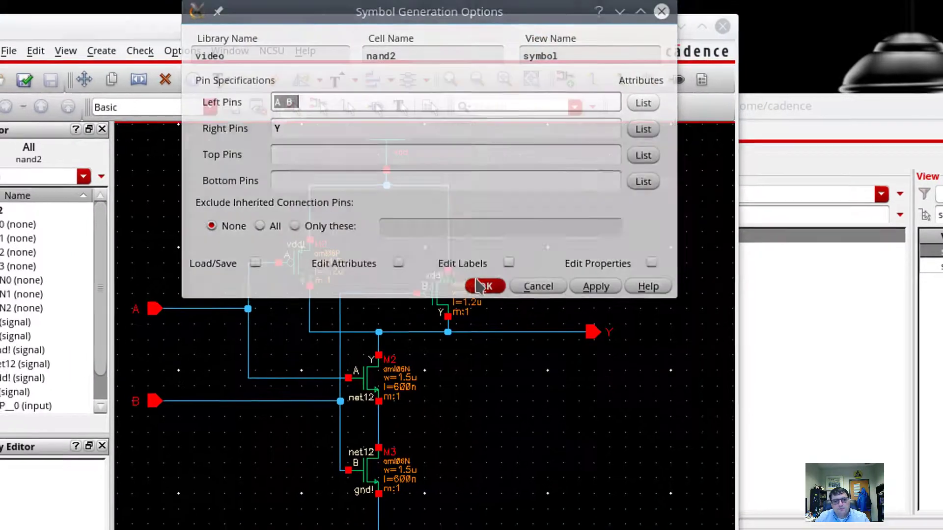
{"action": "left_click", "coordinate": [475, 292]}
Delete the generated outer rectangle and the inner green box from the nand2 symbol.
{"action": "left_click", "coordinate": [621, 316]}
{"action": "key", "text": "Delete"}
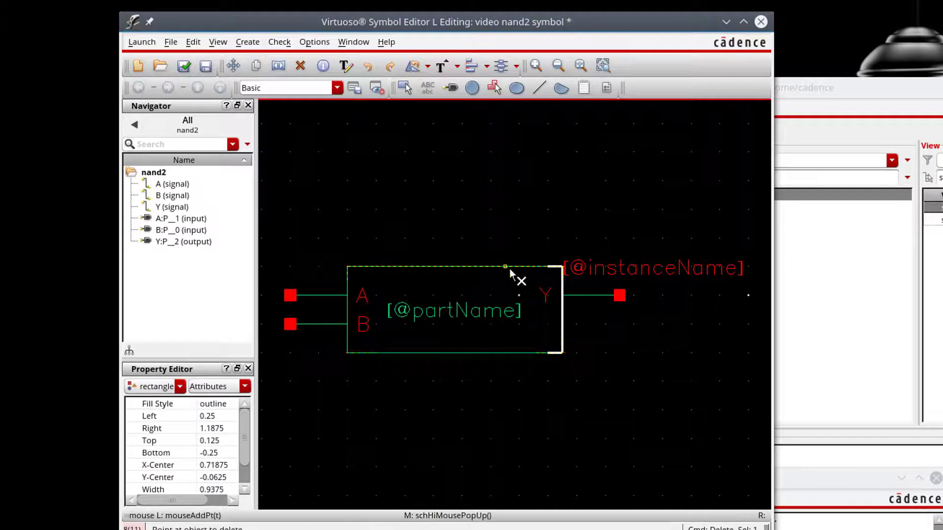
{"action": "scroll", "coordinate": [501, 362], "scroll_direction": "up", "scroll_amount": 2}
{"action": "key", "text": "f"}
{"action": "left_click", "coordinate": [352, 339]}
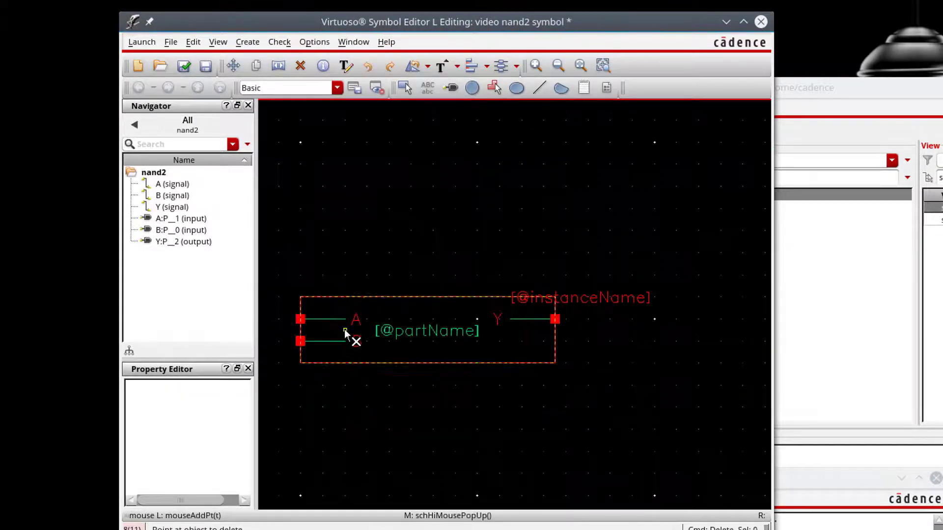
Draw the D-shaped NAND body from a vertical back edge and arc, plus a small output bubble.
{"action": "left_click", "coordinate": [538, 88]}
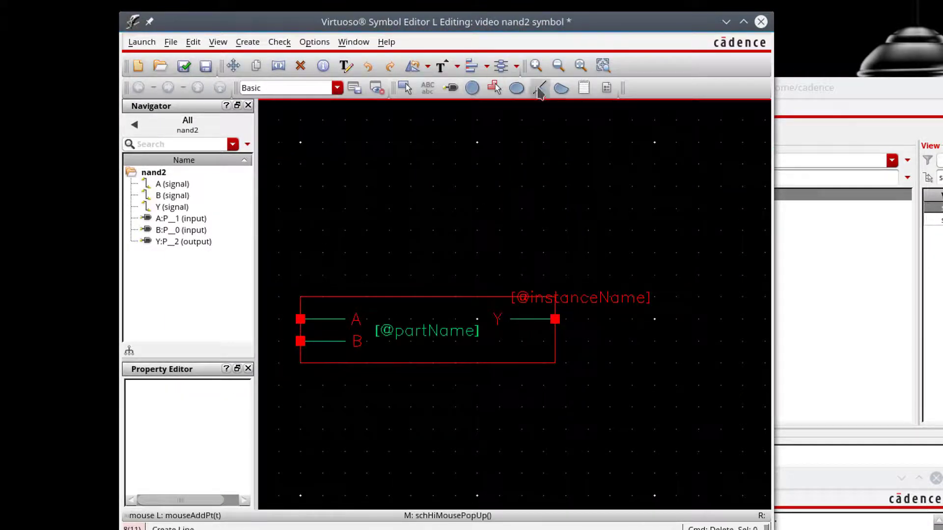
{"action": "left_click", "coordinate": [345, 297]}
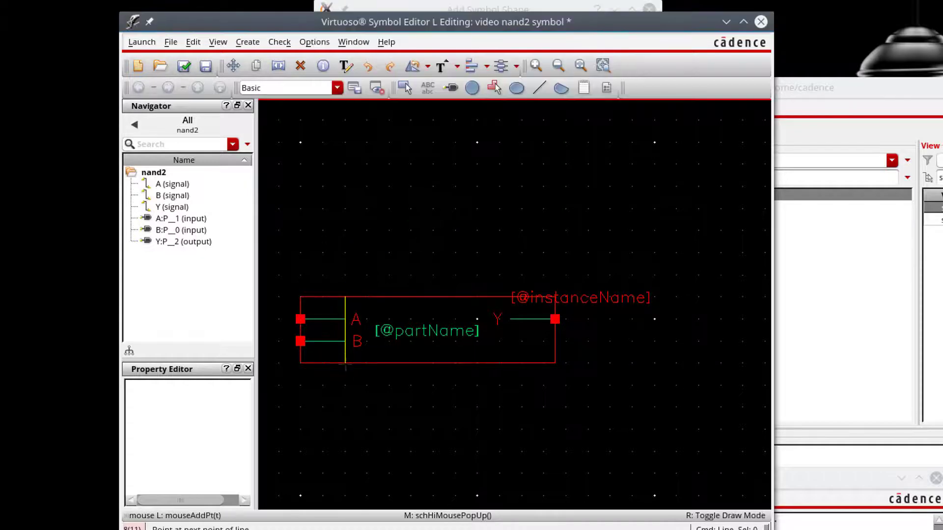
{"action": "double_click", "coordinate": [367, 363]}
{"action": "key", "text": "a"}
{"action": "left_click", "coordinate": [367, 296]}
{"action": "left_click", "coordinate": [367, 363]}
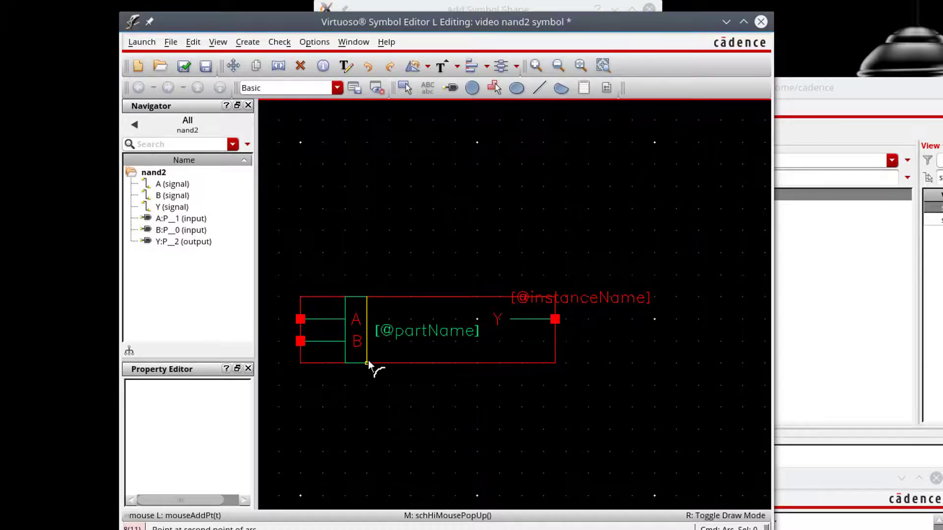
{"action": "left_click", "coordinate": [390, 330]}
{"action": "left_click", "coordinate": [400, 330]}
{"action": "left_click", "coordinate": [412, 343]}
Move the Y pin closer to the gate and delete the old Y stub line.
{"action": "key", "text": "m"}
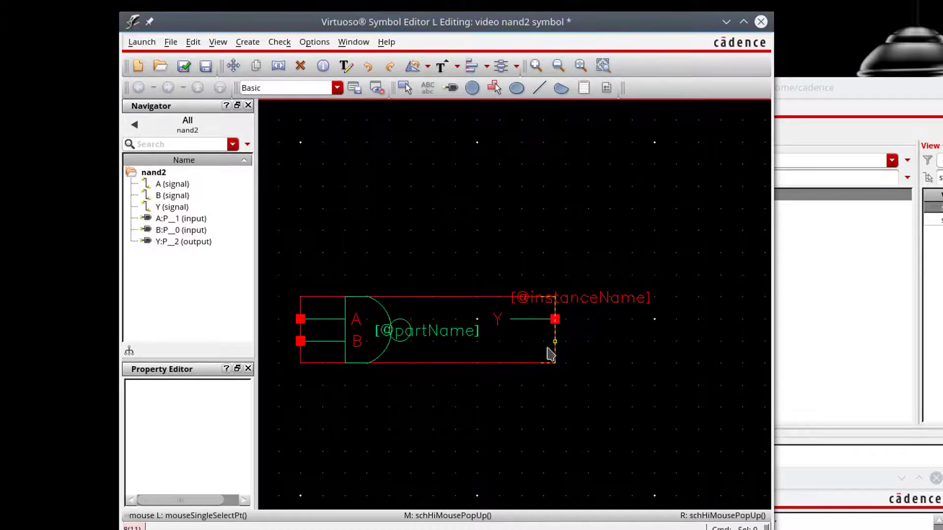
{"action": "left_click", "coordinate": [552, 344]}
{"action": "left_click", "coordinate": [493, 339]}
{"action": "left_click", "coordinate": [495, 341]}
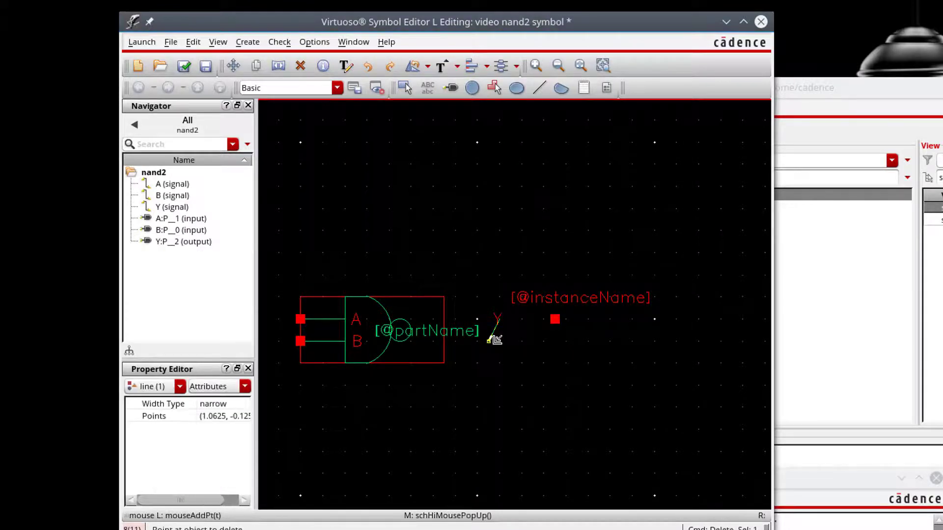
{"action": "left_click", "coordinate": [494, 346]}
{"action": "left_click", "coordinate": [494, 344]}
Reposition the output bubble, leaving it against the gate's curved front.
{"action": "left_click", "coordinate": [390, 332]}
{"action": "scroll", "coordinate": [388, 331], "scroll_direction": "down", "scroll_amount": 2, "text": "ctrl"}
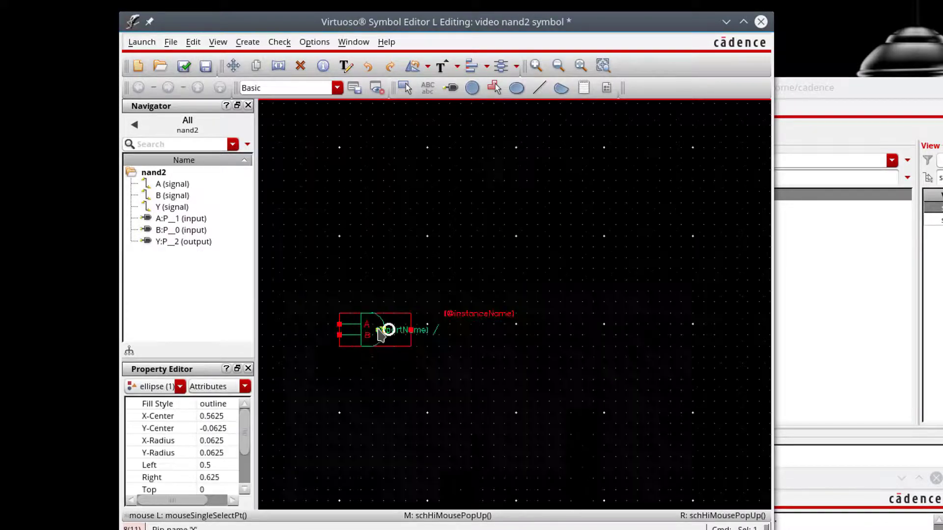
{"action": "scroll", "coordinate": [387, 331], "scroll_direction": "up", "scroll_amount": 6, "text": "ctrl"}
{"action": "left_click_drag", "start_coordinate": [412, 338], "coordinate": [542, 294]}
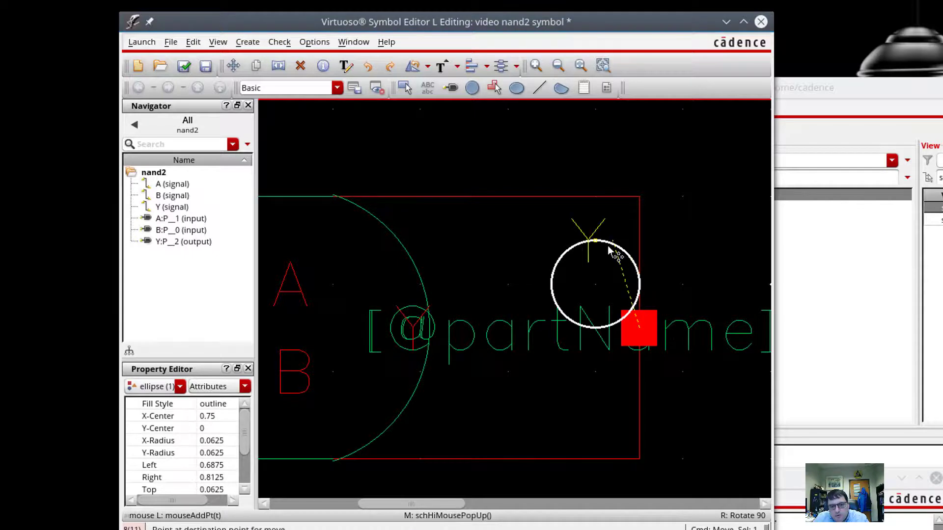
{"action": "left_click_drag", "start_coordinate": [503, 322], "coordinate": [452, 363]}
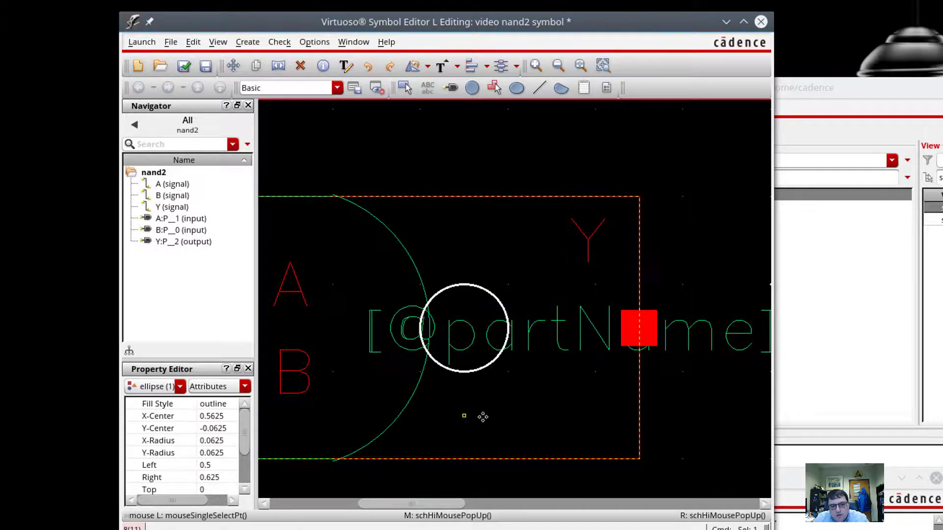
{"action": "left_click", "coordinate": [485, 418]}
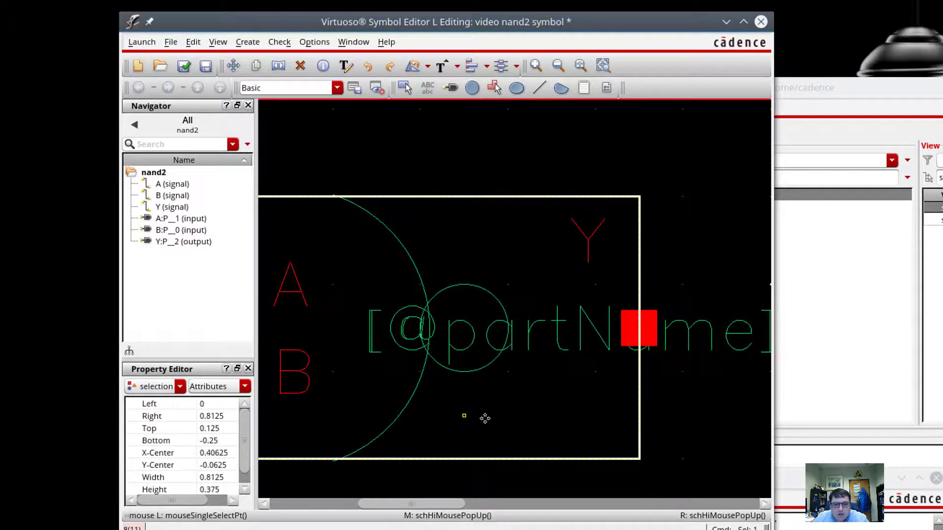
{"action": "left_click", "coordinate": [467, 286]}
{"action": "mouse_move", "coordinate": [467, 286]}
{"action": "left_mouse_down"}
{"action": "mouse_move", "coordinate": [511, 290]}
{"action": "mouse_move", "coordinate": [510, 330]}
{"action": "mouse_move", "coordinate": [476, 301]}
{"action": "left_mouse_up"}
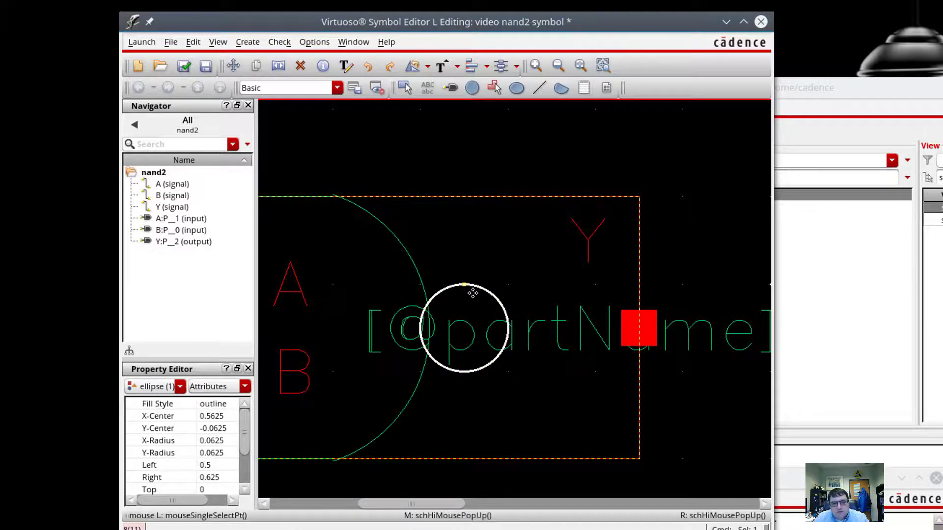
Fit the symbol in view and set the display snap spacing to 0.001.
{"action": "key", "text": "f"}
{"action": "left_click", "coordinate": [314, 41]}
{"action": "left_click", "coordinate": [320, 79]}
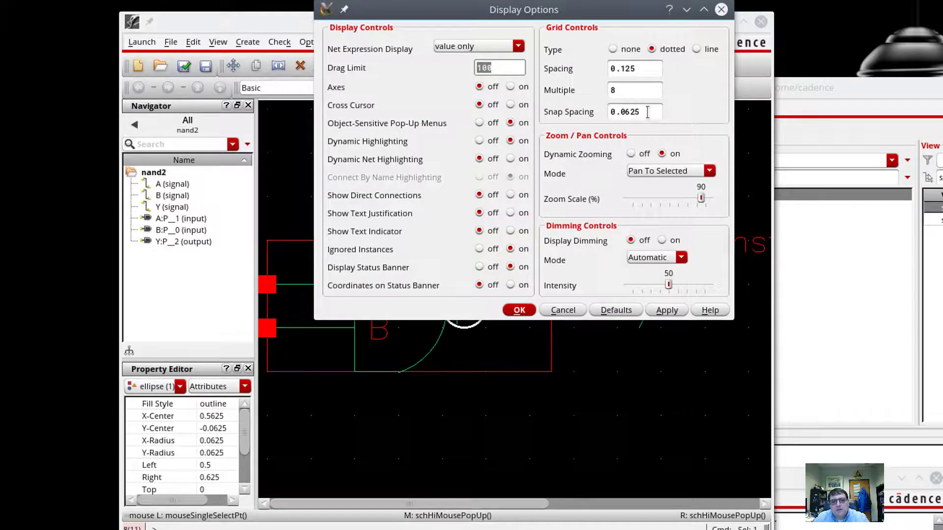
{"action": "left_click_drag", "start_coordinate": [625, 112], "coordinate": [654, 113]}
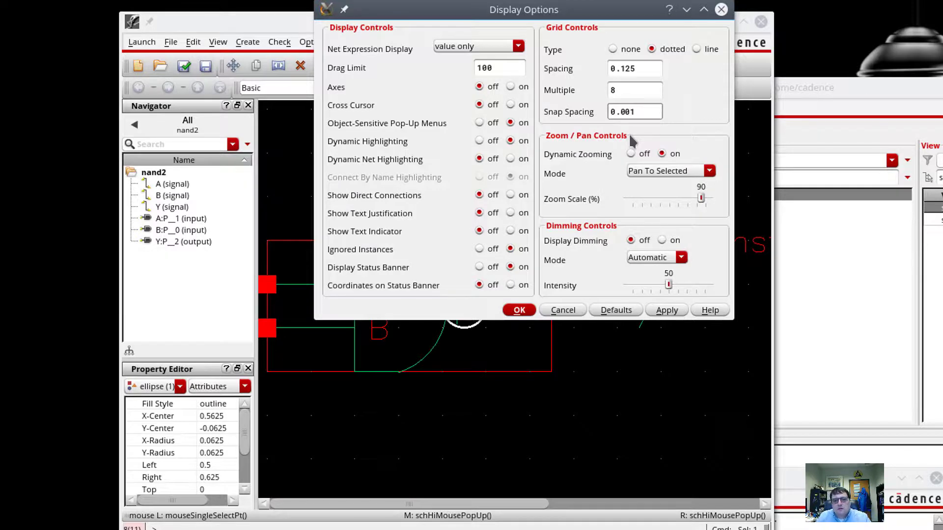
{"action": "key", "text": "Return"}
Start a circle centred near the gate tip, then cancel it.
{"action": "left_click", "coordinate": [368, 147]}
{"action": "left_click", "coordinate": [472, 89]}
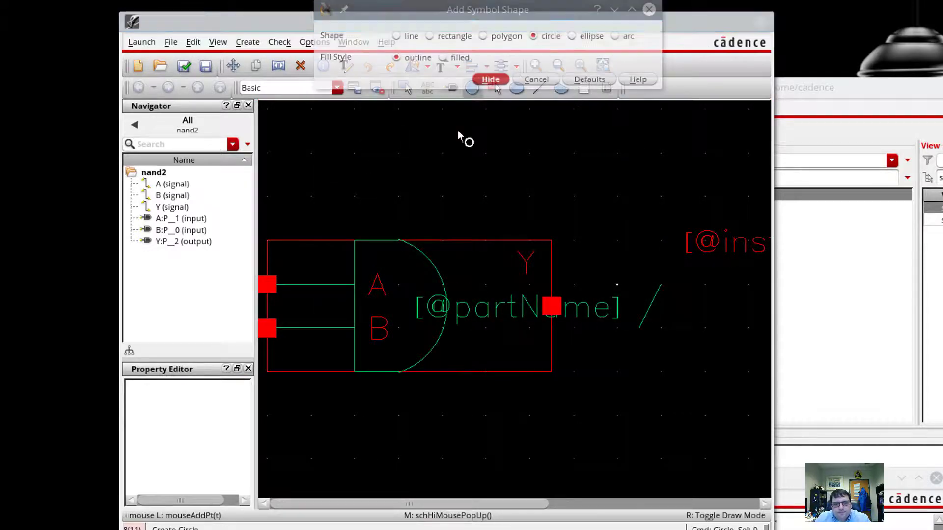
{"action": "left_click", "coordinate": [448, 306]}
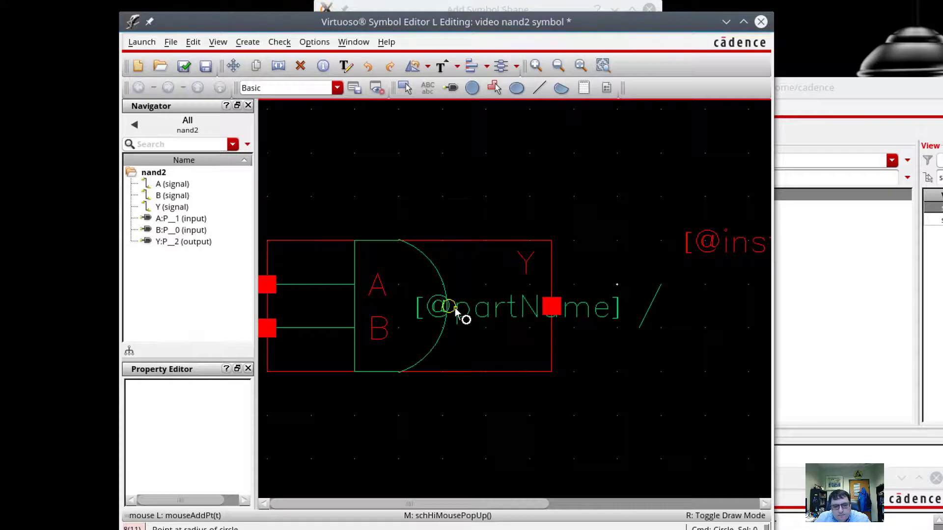
{"action": "key", "text": "Escape"}
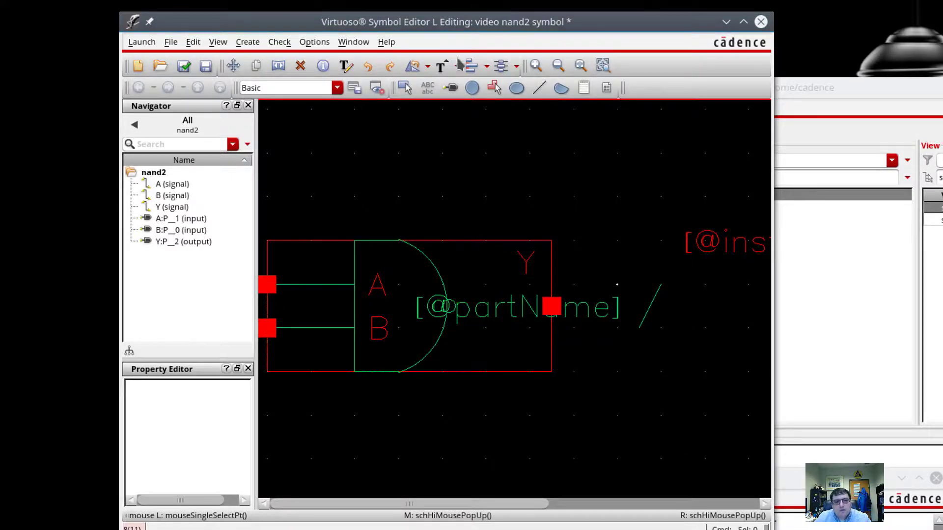
Draw a line from the output bubble to the Y pin.
{"action": "left_click", "coordinate": [539, 88]}
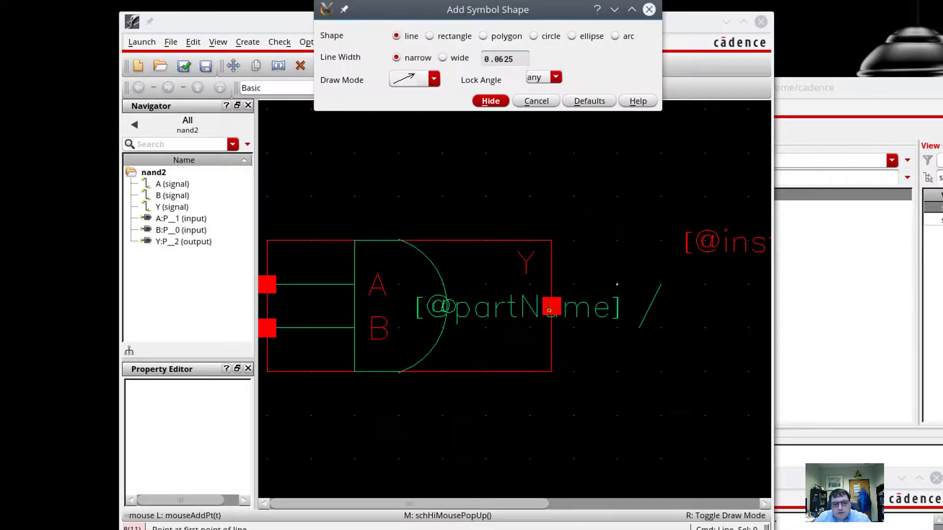
{"action": "left_click", "coordinate": [550, 309]}
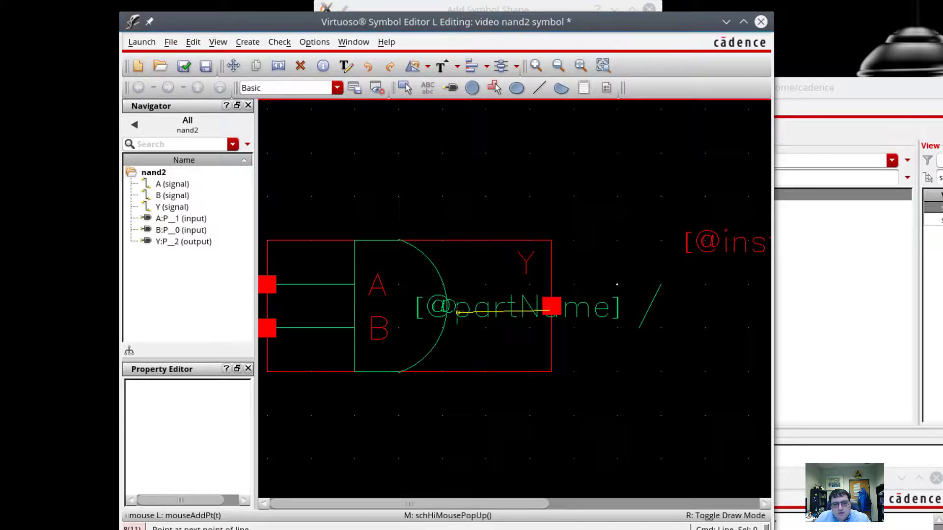
{"action": "key", "text": "Escape"}
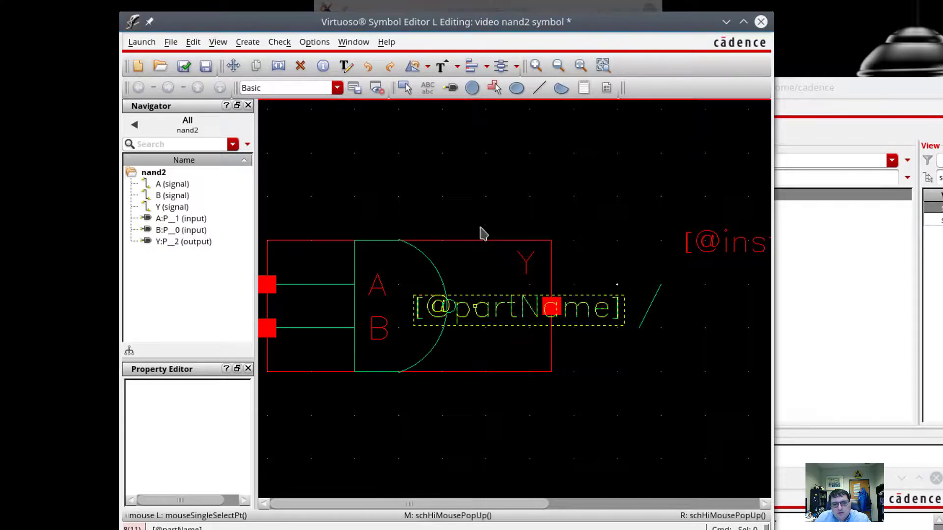
{"action": "left_click", "coordinate": [539, 88]}
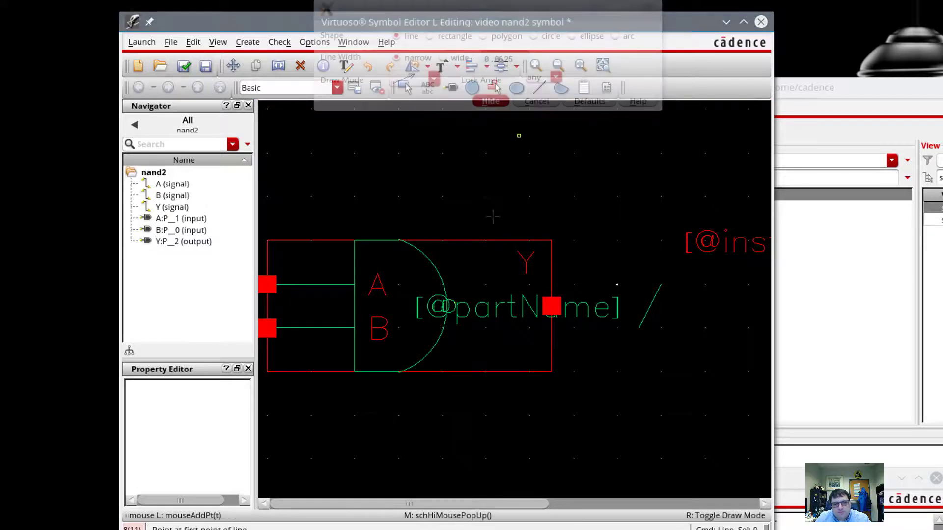
{"action": "left_click", "coordinate": [455, 308]}
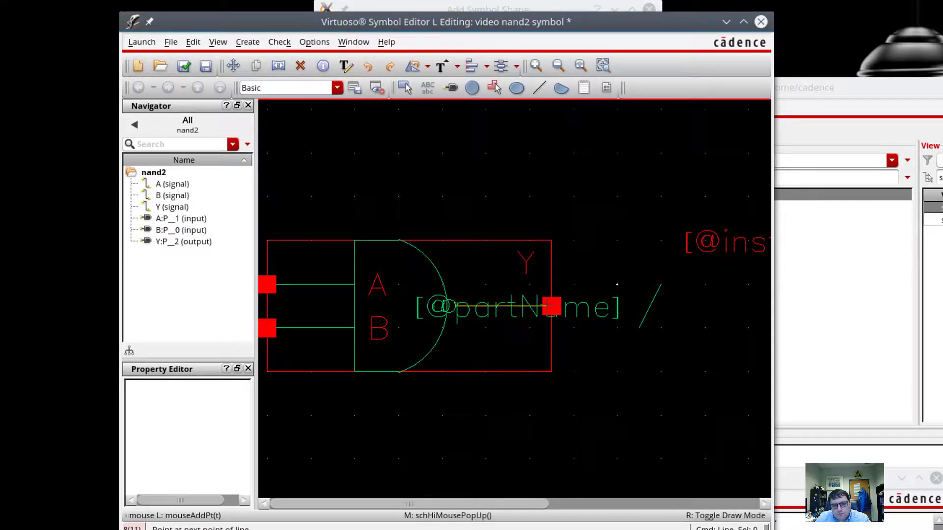
{"action": "double_click", "coordinate": [549, 306]}
{"action": "key", "text": "Escape"}
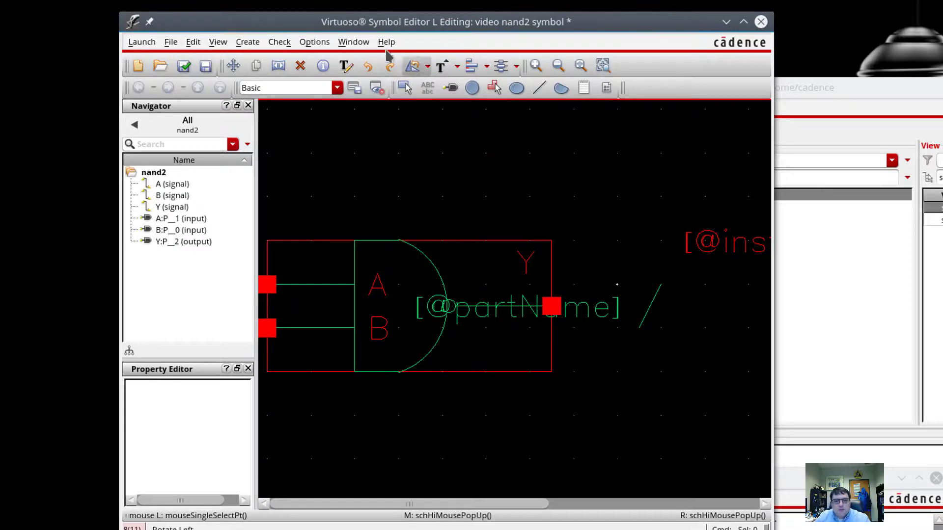
Restore the default 0.0625 snap spacing in the Display options.
{"action": "left_click", "coordinate": [354, 42]}
{"action": "mouse_move", "coordinate": [314, 43]}
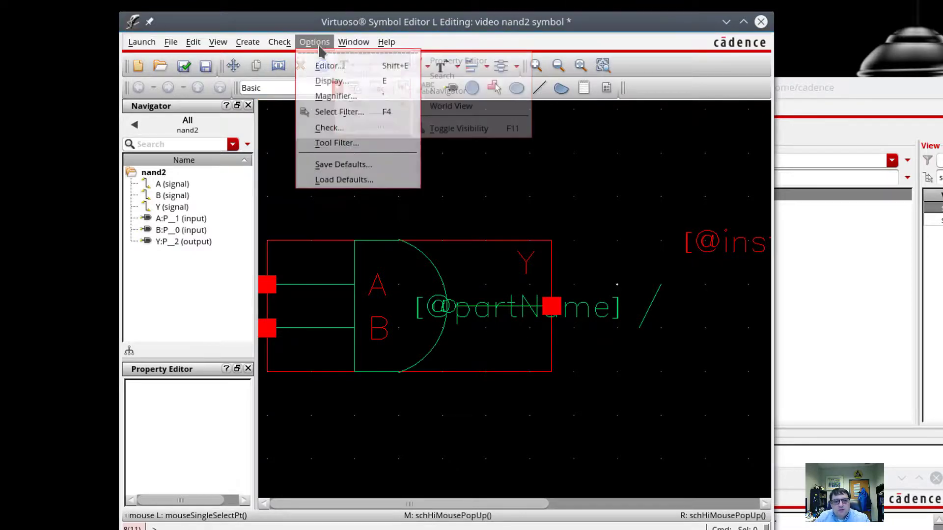
{"action": "left_click", "coordinate": [331, 81]}
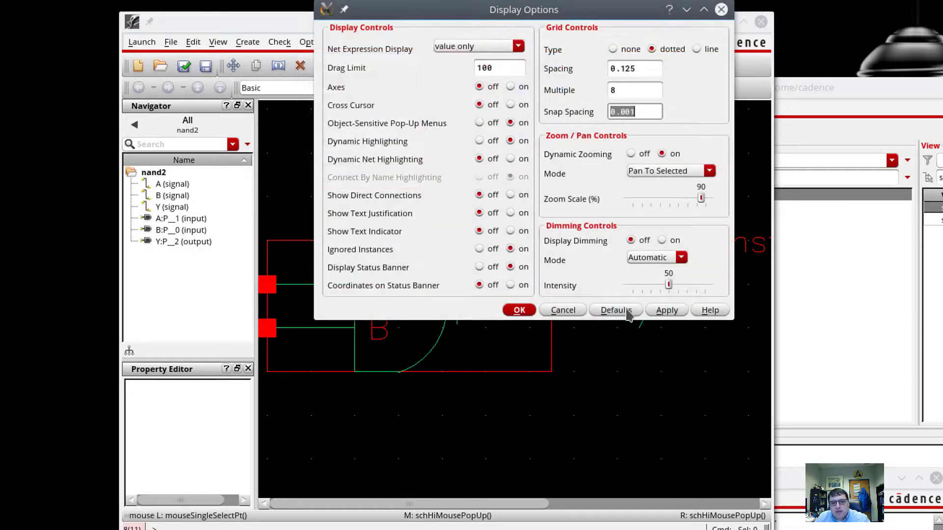
{"action": "left_click", "coordinate": [615, 310]}
{"action": "left_click", "coordinate": [520, 310]}
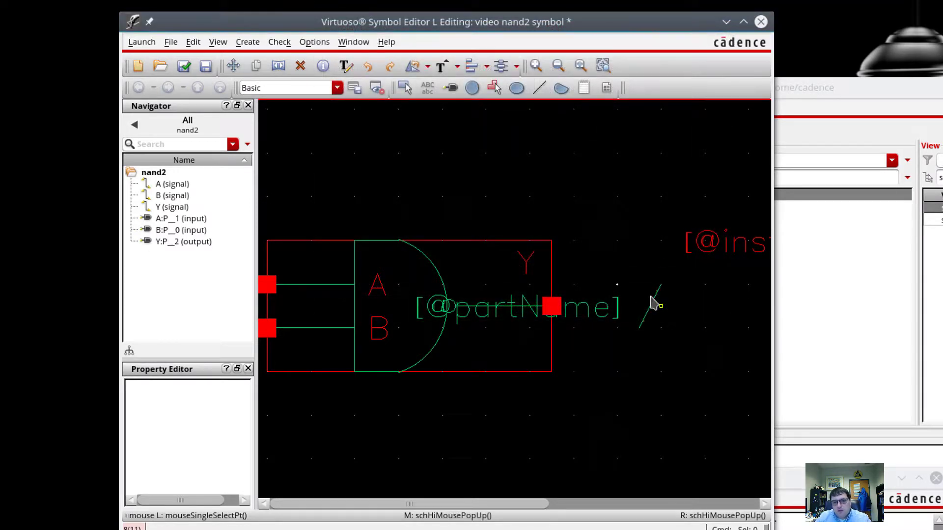
{"action": "left_click", "coordinate": [300, 65]}
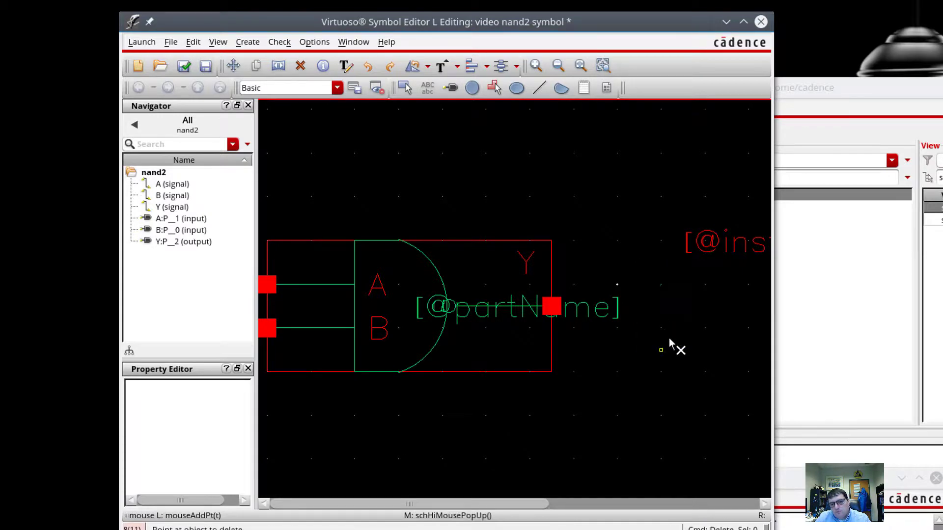
{"action": "key", "text": "Escape"}
{"action": "left_click_drag", "start_coordinate": [692, 247], "coordinate": [332, 226]}
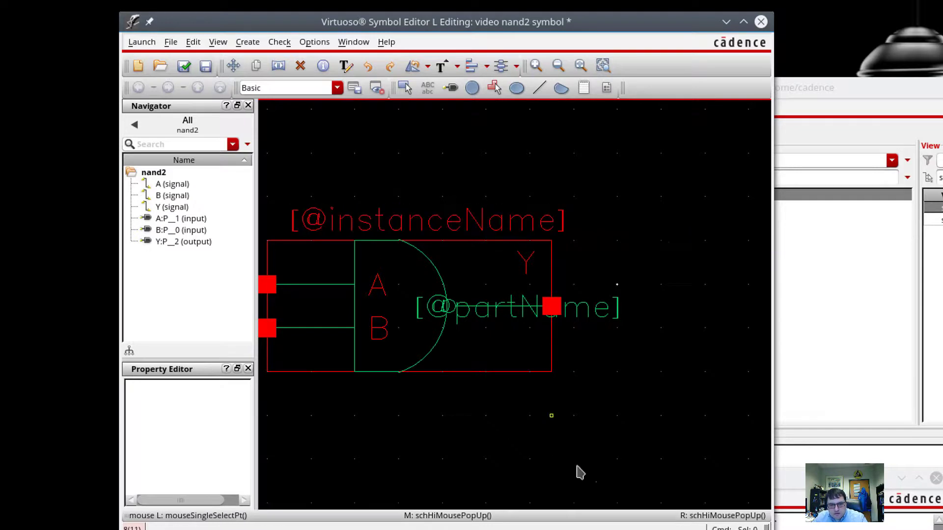
{"action": "left_click_drag", "start_coordinate": [597, 316], "coordinate": [499, 384]}
{"action": "left_click", "coordinate": [501, 385]}
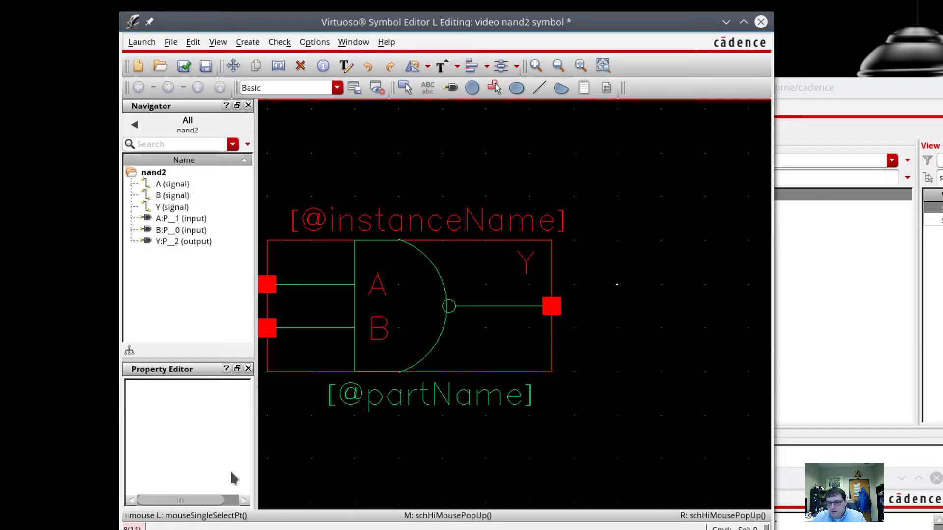
Save the nand2 symbol and close the Symbol Editor.
{"action": "left_click", "coordinate": [183, 65]}
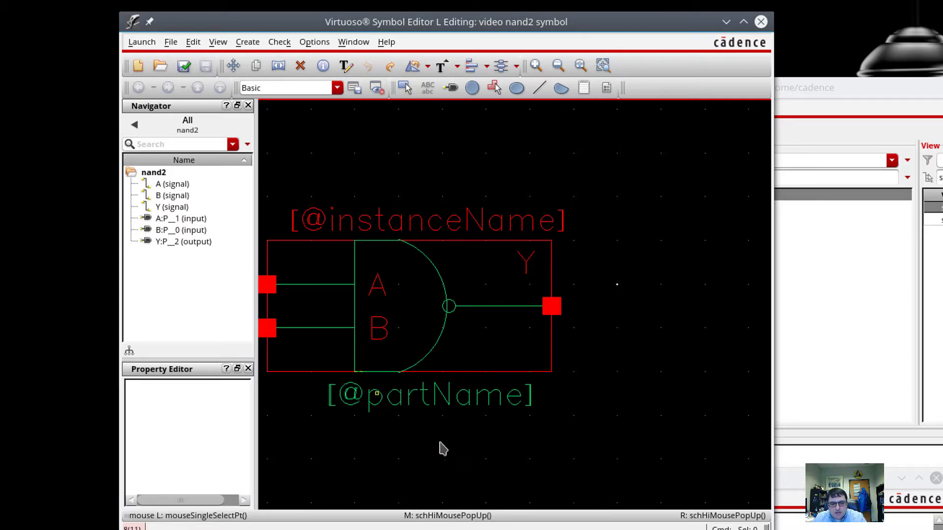
{"action": "left_click", "coordinate": [760, 22]}
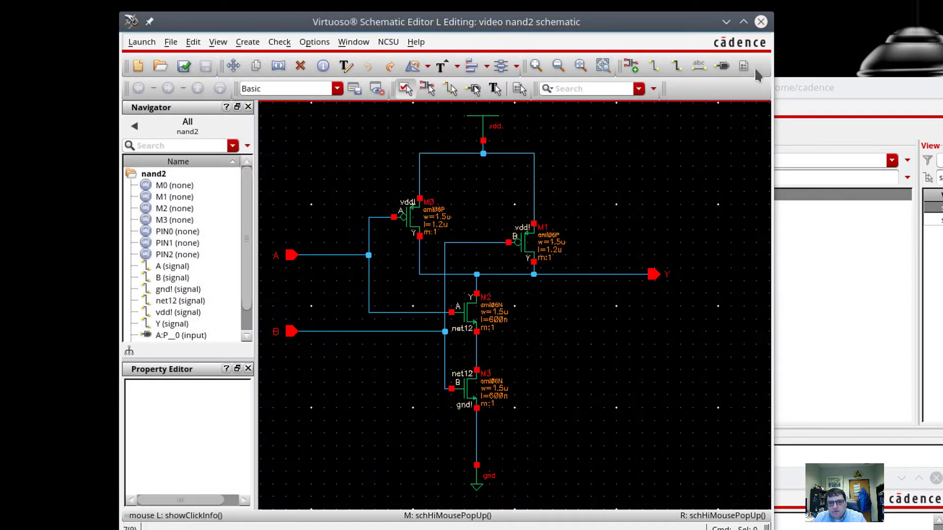